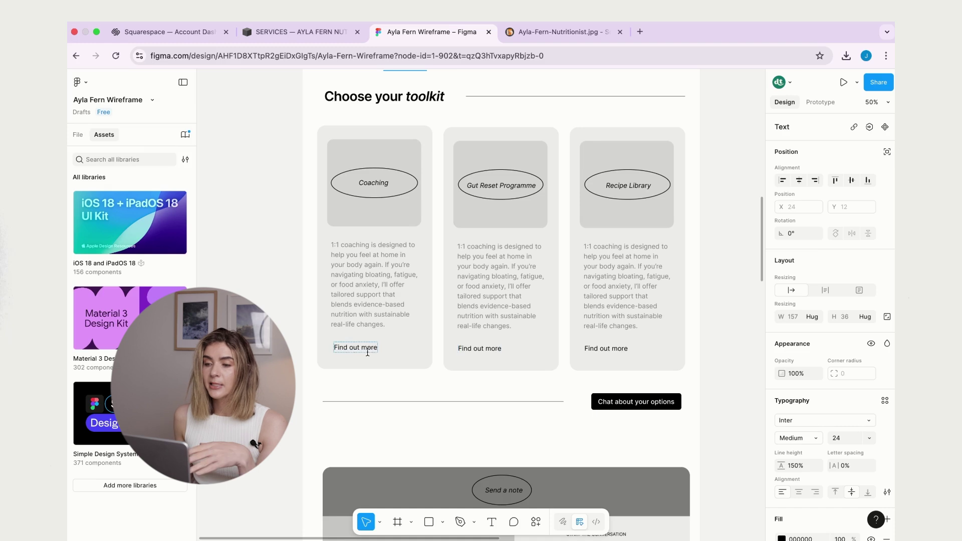
Switch from the wireframe to the Squarespace site and open the Services page for editing.
{"action": "scroll", "coordinate": [619, 299], "scroll_direction": "down", "scroll_amount": 4}
{"action": "scroll", "coordinate": [604, 279], "scroll_direction": "up", "scroll_amount": 2}
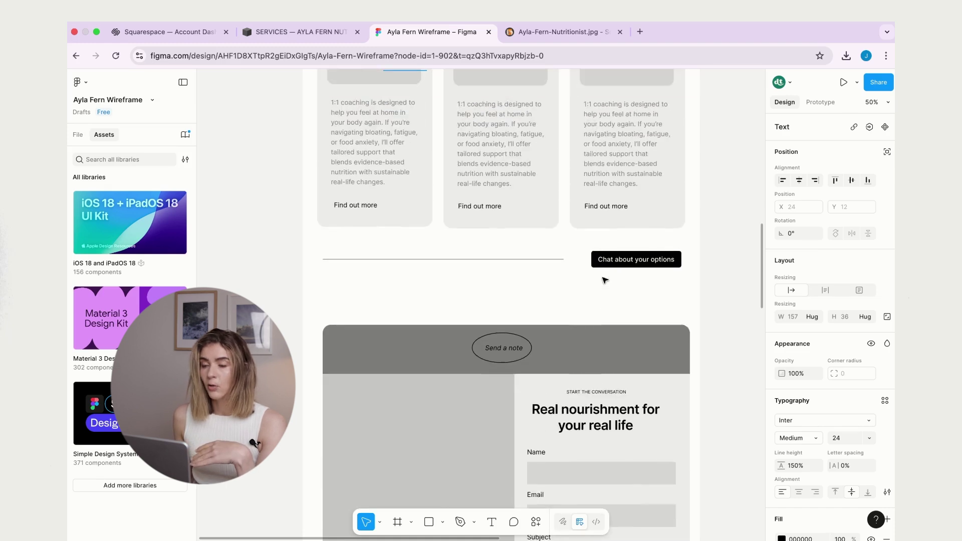
{"action": "scroll", "coordinate": [599, 290], "scroll_direction": "down", "scroll_amount": 2}
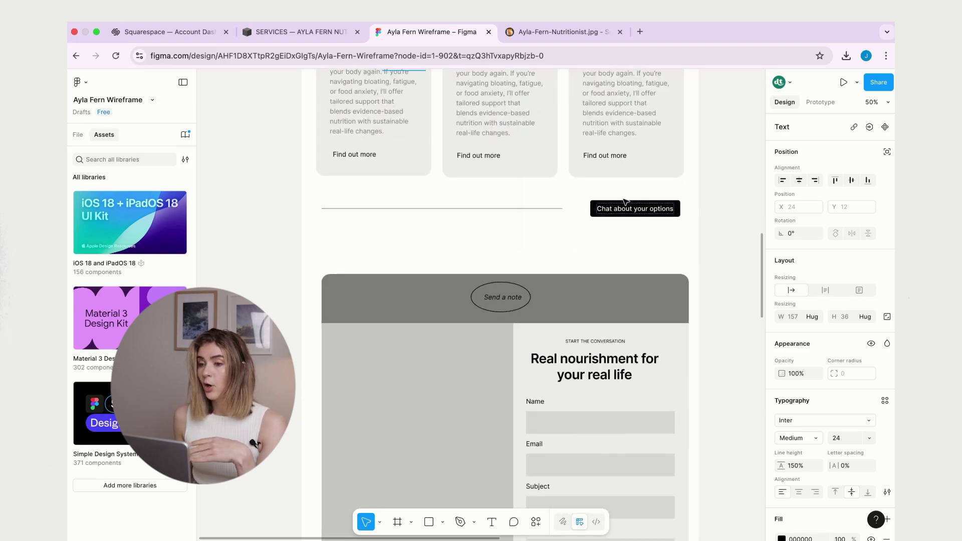
{"action": "scroll", "coordinate": [608, 232], "scroll_direction": "up", "scroll_amount": 5}
{"action": "scroll", "coordinate": [608, 234], "scroll_direction": "down", "scroll_amount": 1}
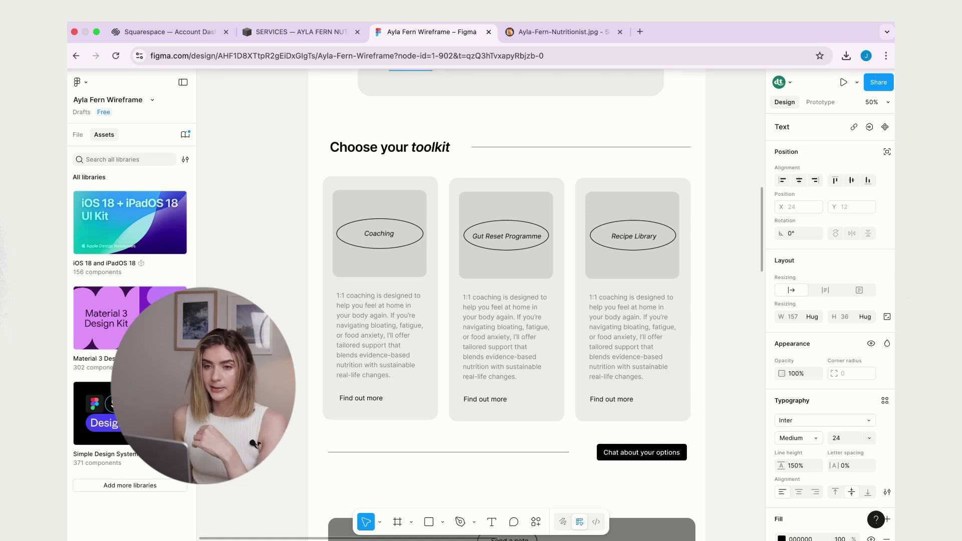
{"action": "left_click", "coordinate": [299, 32]}
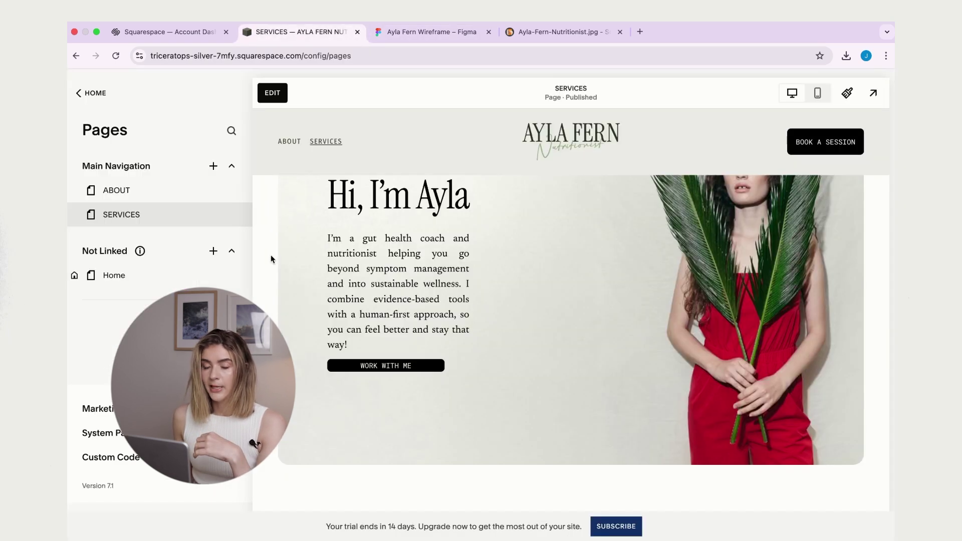
{"action": "left_click", "coordinate": [271, 93]}
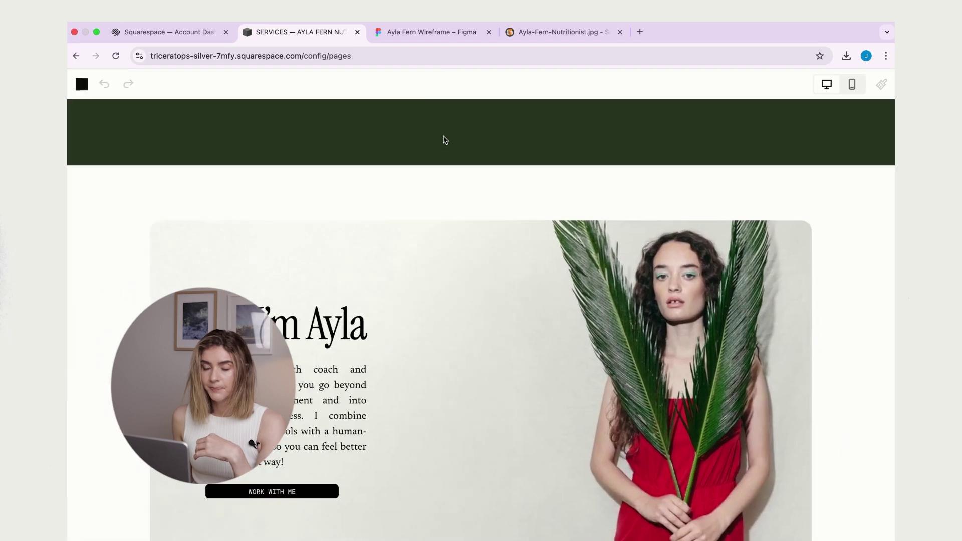
Add a blank section below the intro image section and increase its height.
{"action": "scroll", "coordinate": [591, 199], "scroll_direction": "down", "scroll_amount": 5}
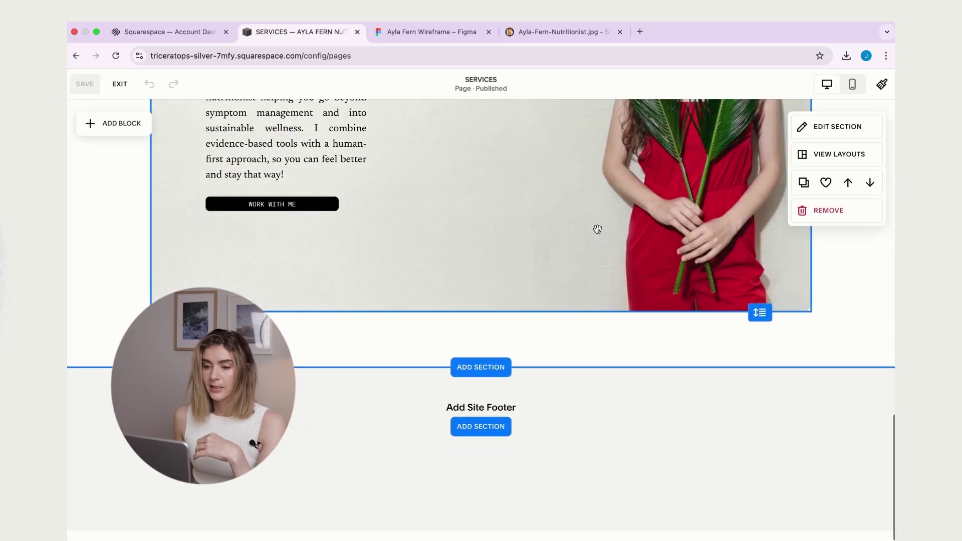
{"action": "scroll", "coordinate": [499, 290], "scroll_direction": "up", "scroll_amount": 5}
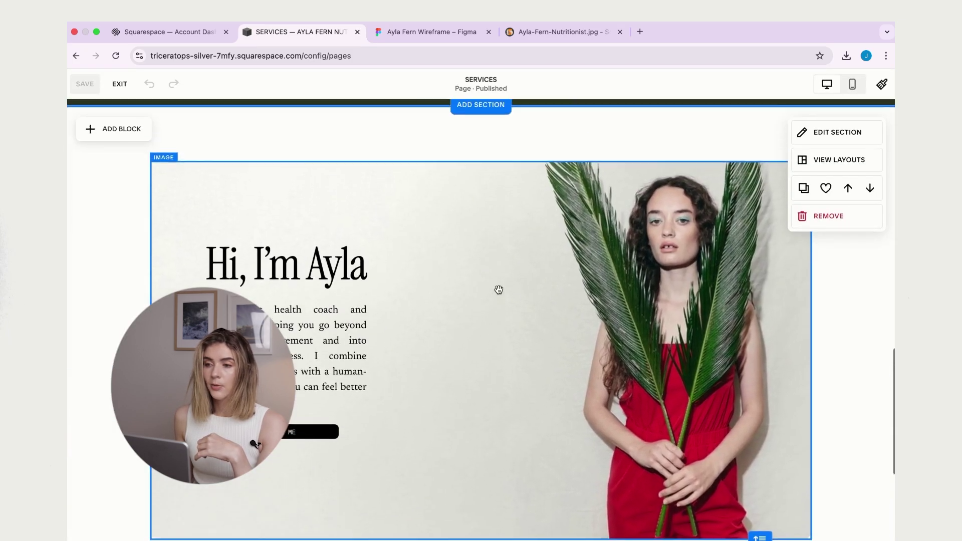
{"action": "scroll", "coordinate": [498, 288], "scroll_direction": "down", "scroll_amount": 5}
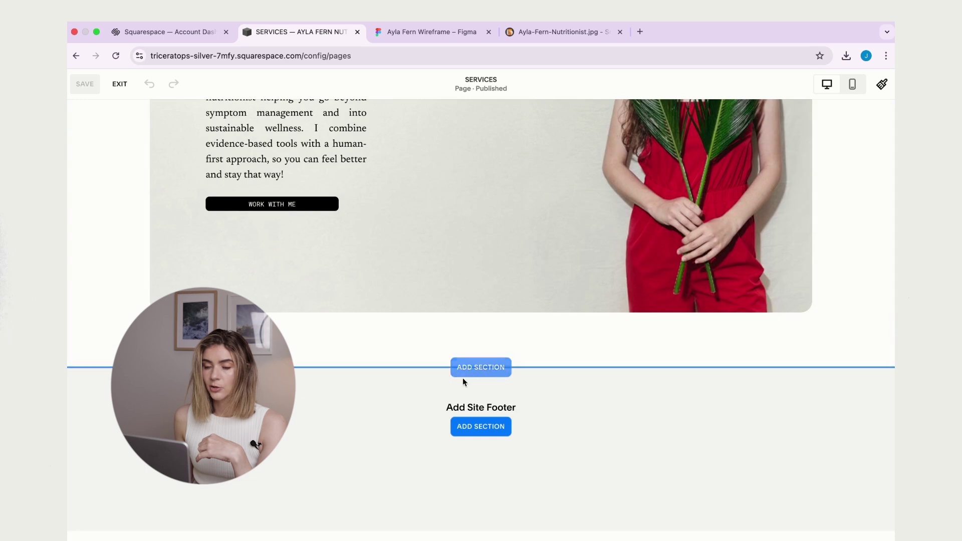
{"action": "left_click", "coordinate": [482, 368]}
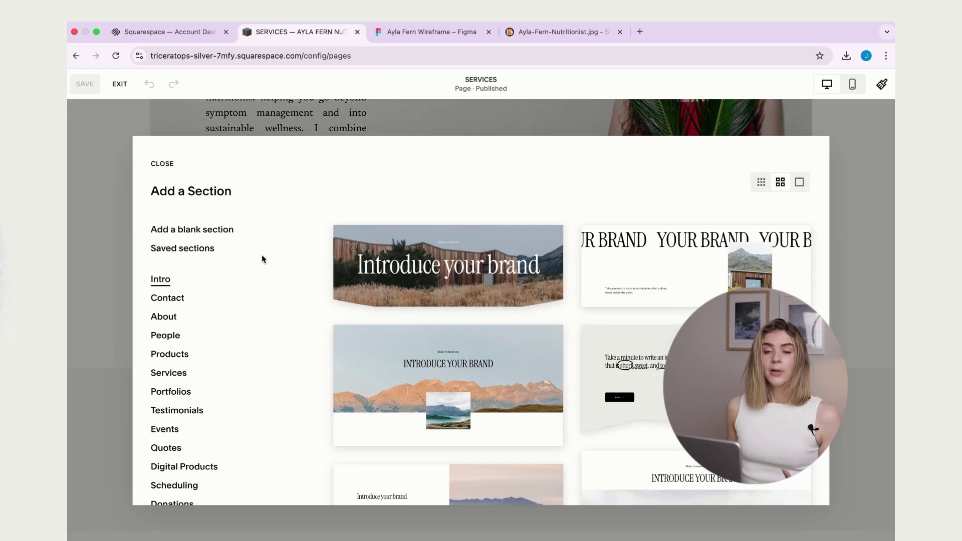
{"action": "left_click", "coordinate": [199, 231]}
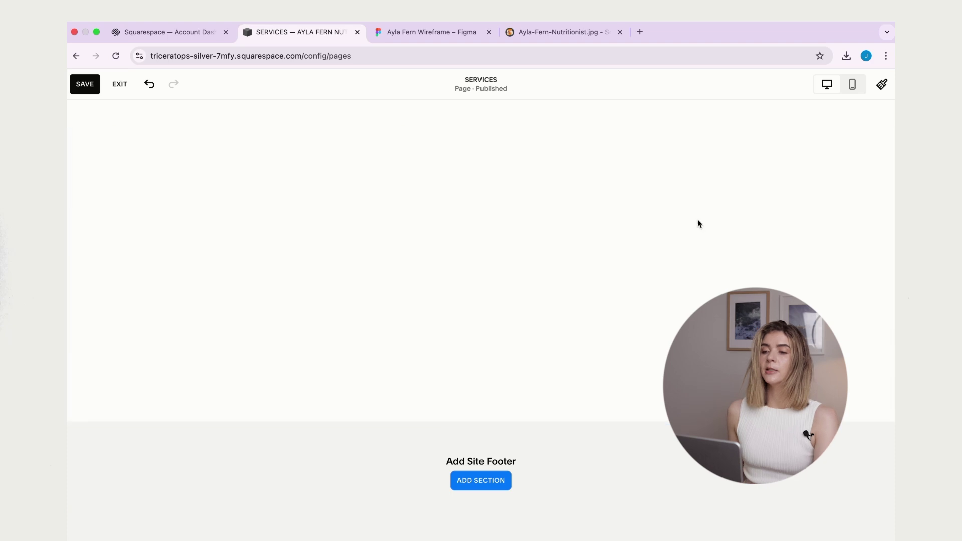
{"action": "left_click_drag", "start_coordinate": [759, 421], "coordinate": [760, 536]}
{"action": "scroll", "coordinate": [521, 376], "scroll_direction": "down", "scroll_amount": 1}
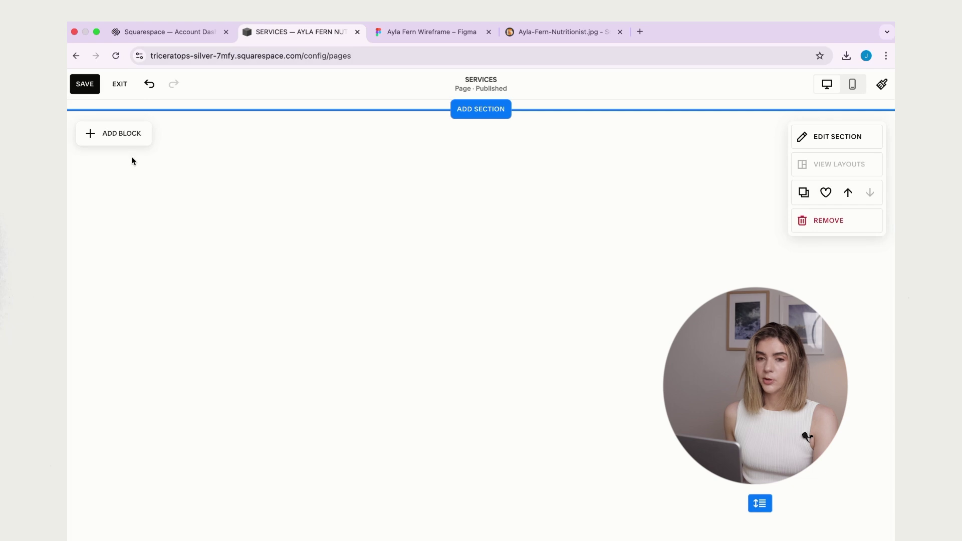
Add a shape block to the blank section and size it as a tall card near the middle.
{"action": "left_click", "coordinate": [124, 142]}
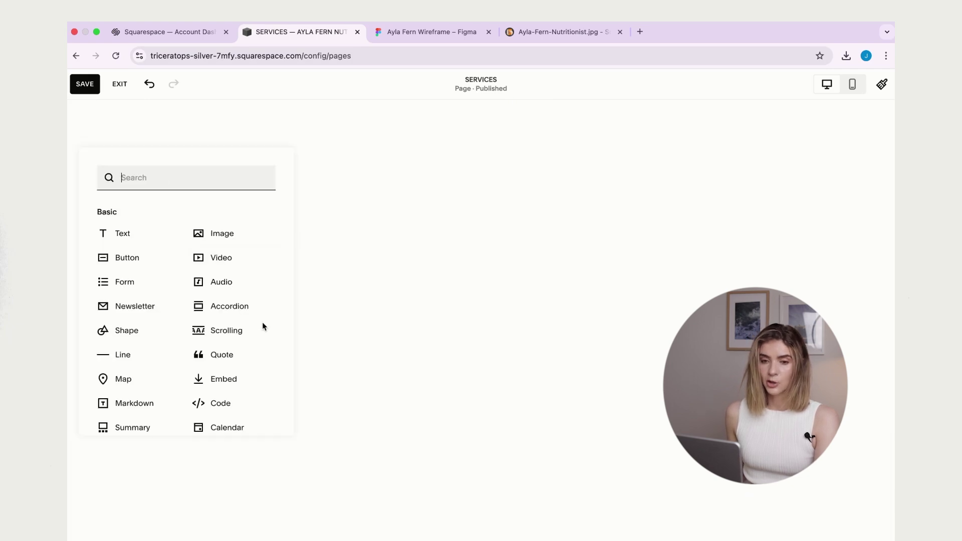
{"action": "type", "text": "shape"}
{"action": "left_click", "coordinate": [176, 217]}
{"action": "left_click_drag", "start_coordinate": [183, 212], "coordinate": [339, 204]}
{"action": "left_click_drag", "start_coordinate": [307, 258], "coordinate": [511, 283]}
{"action": "left_click_drag", "start_coordinate": [476, 320], "coordinate": [473, 291]}
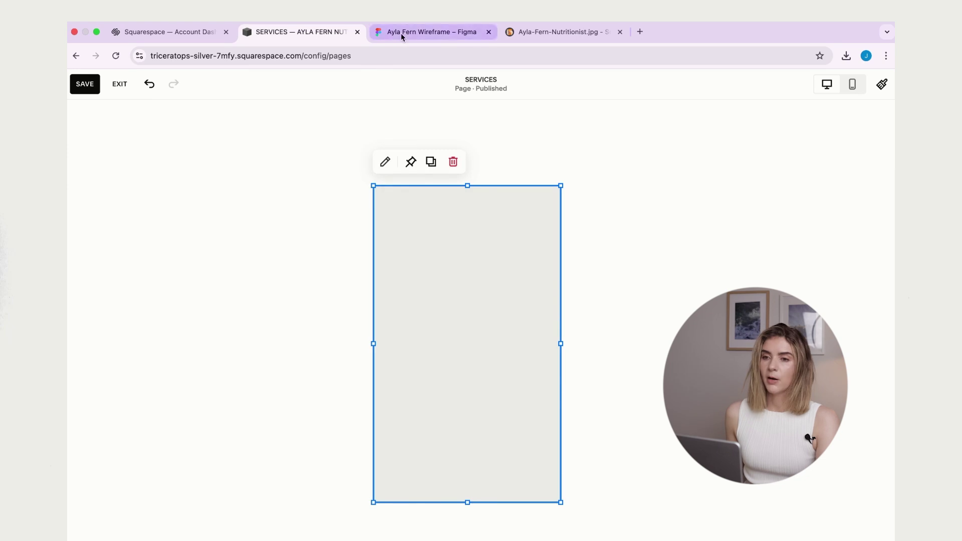
Compare the card with the wireframe and set the shape's corner radius to 20.
{"action": "left_click", "coordinate": [401, 34]}
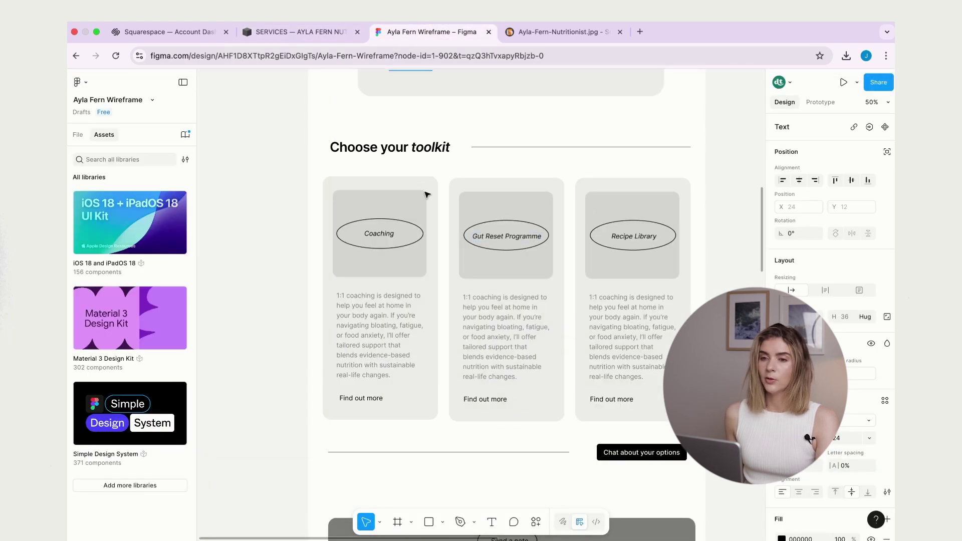
{"action": "left_click", "coordinate": [311, 31]}
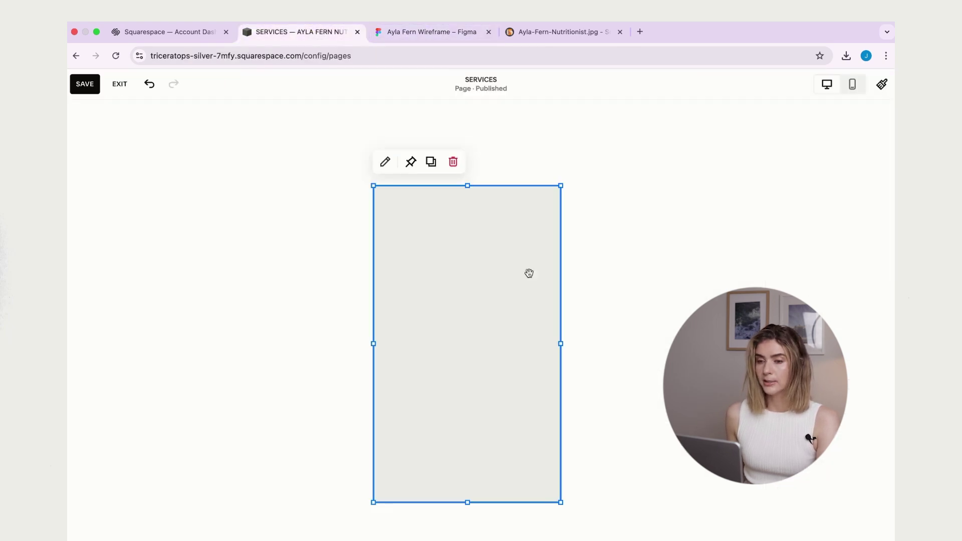
{"action": "left_click", "coordinate": [384, 163]}
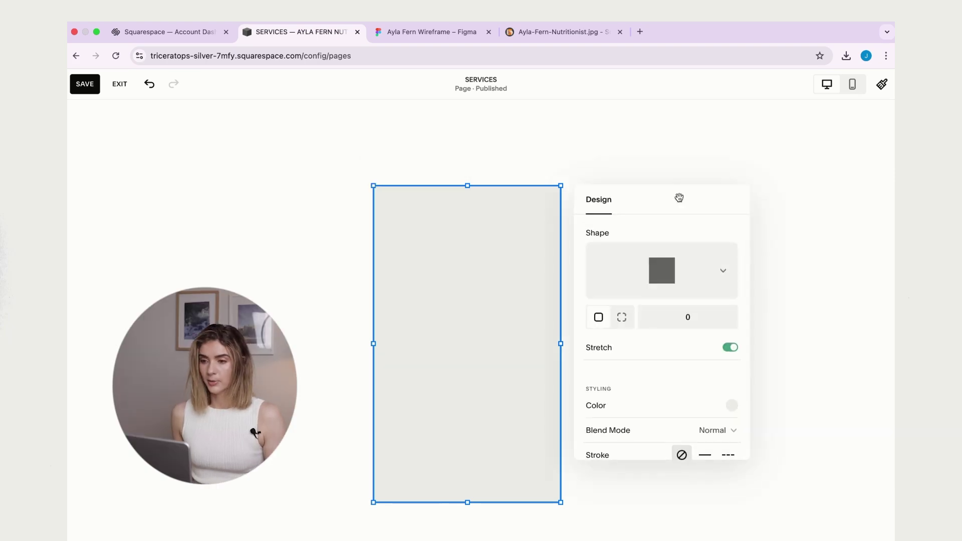
{"action": "left_click", "coordinate": [681, 316]}
{"action": "type", "text": "20"}
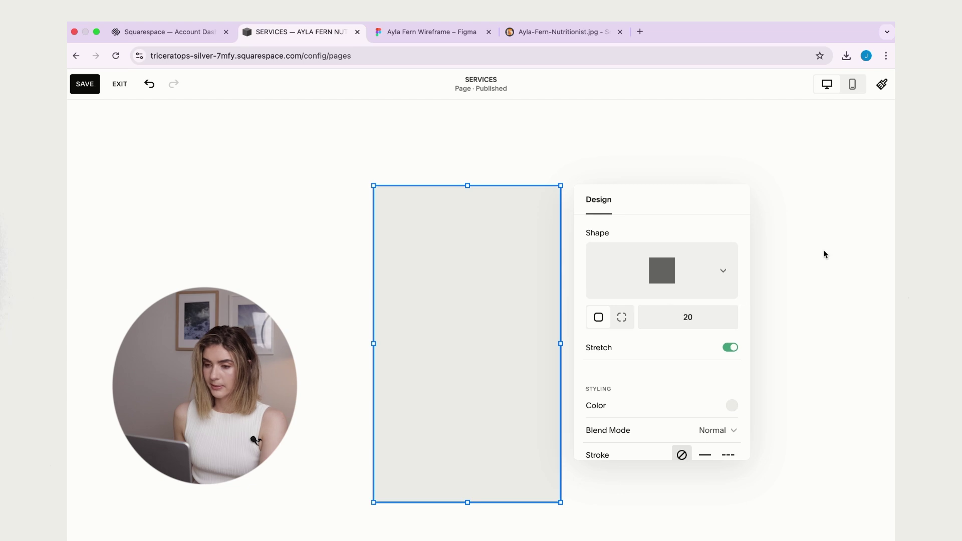
{"action": "left_click", "coordinate": [824, 253]}
Add a text block containing the wireframe's coaching description, starting "1:1 coaching is designed to help you feel at home in your body again".
{"action": "left_click", "coordinate": [449, 32]}
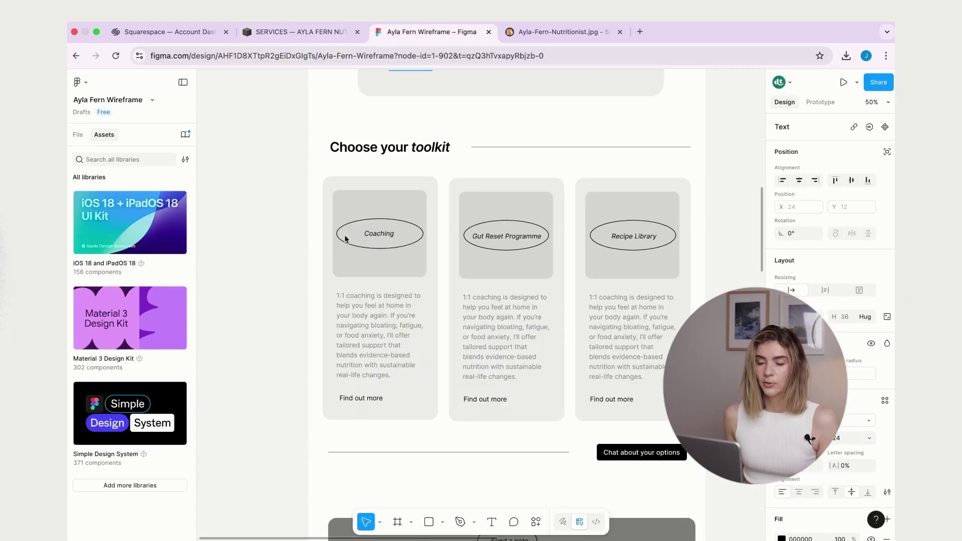
{"action": "key", "text": "ctrl+shift+Tab"}
{"action": "left_click", "coordinate": [100, 143]}
{"action": "left_click", "coordinate": [107, 128]}
{"action": "left_click", "coordinate": [150, 241]}
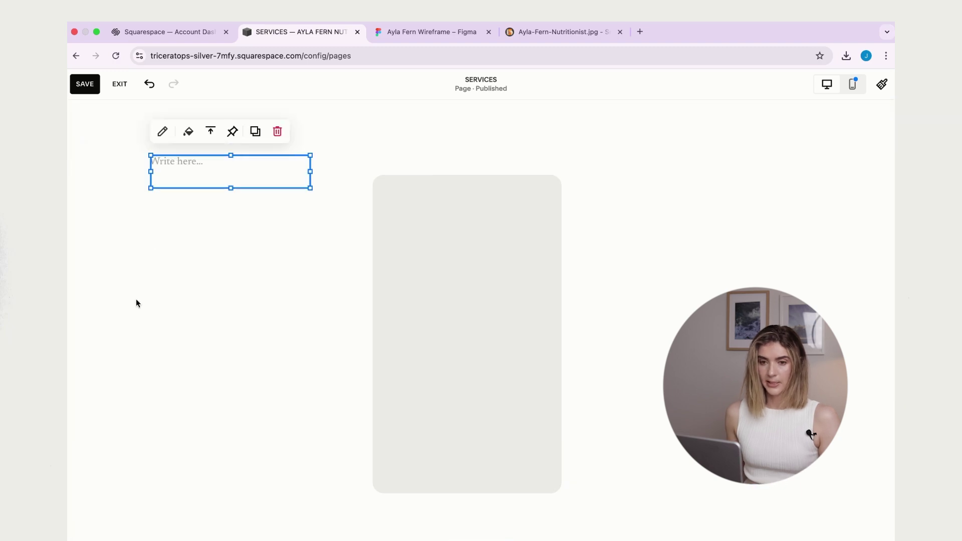
{"action": "left_click", "coordinate": [180, 169]}
{"action": "type", "text": "1:1 coaching is designed to help you feel at home in your body again. If you’re navigating bloating, fatigue, or food anxiety, I’ll offer tailored support that blends evidence-based nutrition with sustainable real-life changes."}
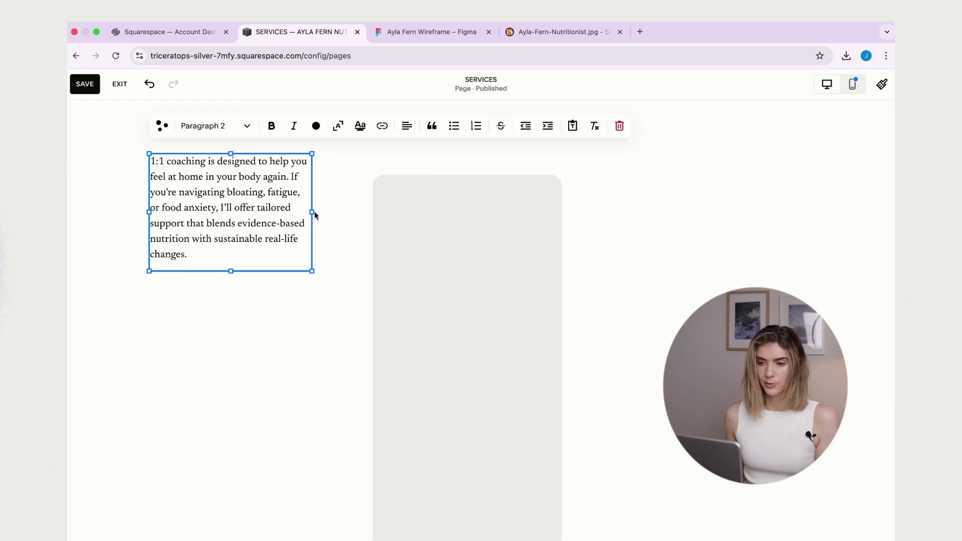
Widen the card shape and place the coaching description inside it.
{"action": "left_click", "coordinate": [580, 299]}
{"action": "left_click", "coordinate": [572, 386]}
{"action": "left_click_drag", "start_coordinate": [562, 362], "coordinate": [595, 371]}
{"action": "left_click_drag", "start_coordinate": [354, 180], "coordinate": [471, 364]}
Copy "Find out more" from the wireframe into the empty text block and place it below the coaching description.
{"action": "left_click", "coordinate": [442, 33]}
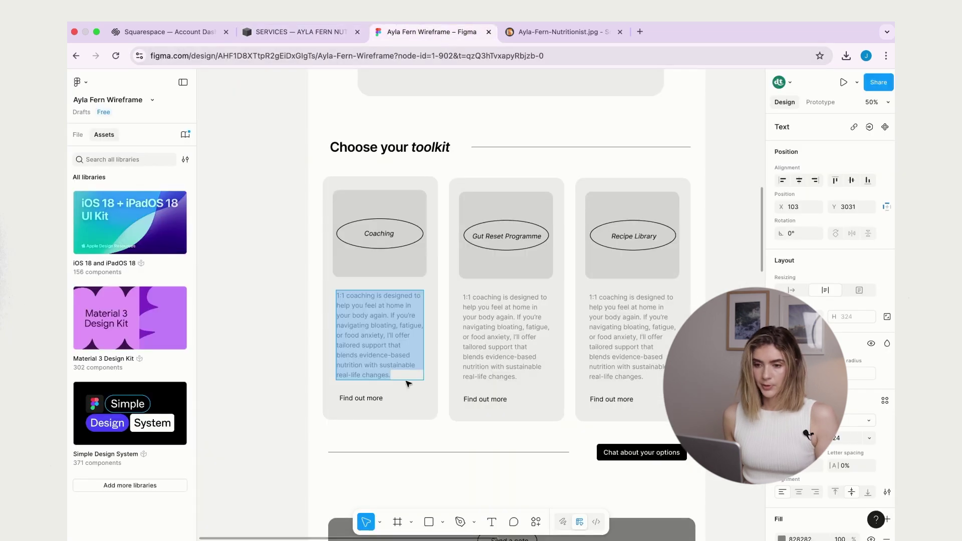
{"action": "left_click", "coordinate": [356, 399]}
{"action": "left_click", "coordinate": [301, 31]}
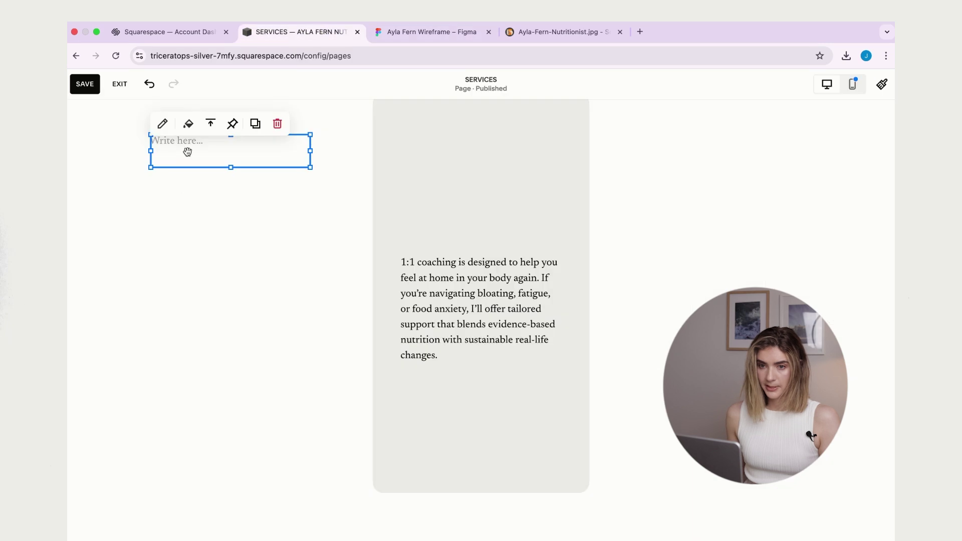
{"action": "left_click", "coordinate": [179, 148]}
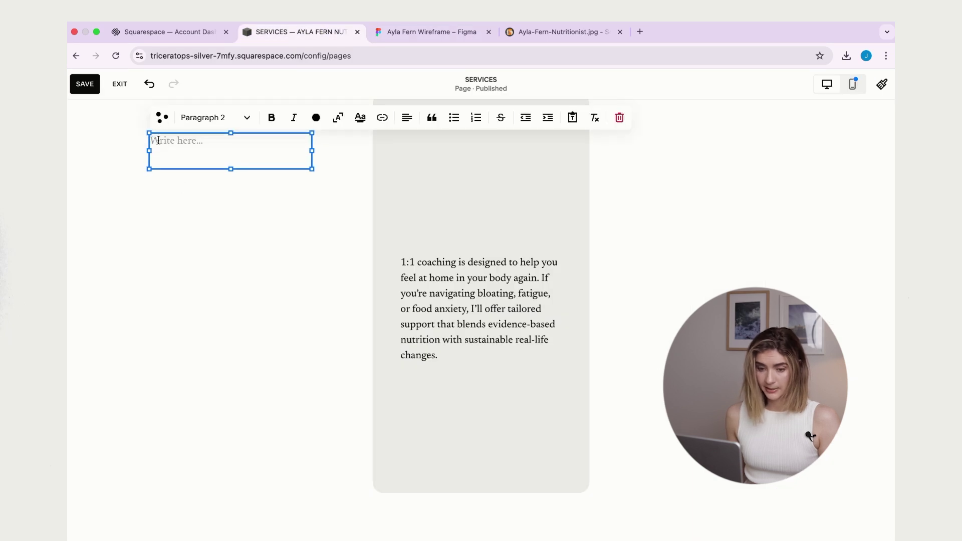
{"action": "type", "text": "Find out more"}
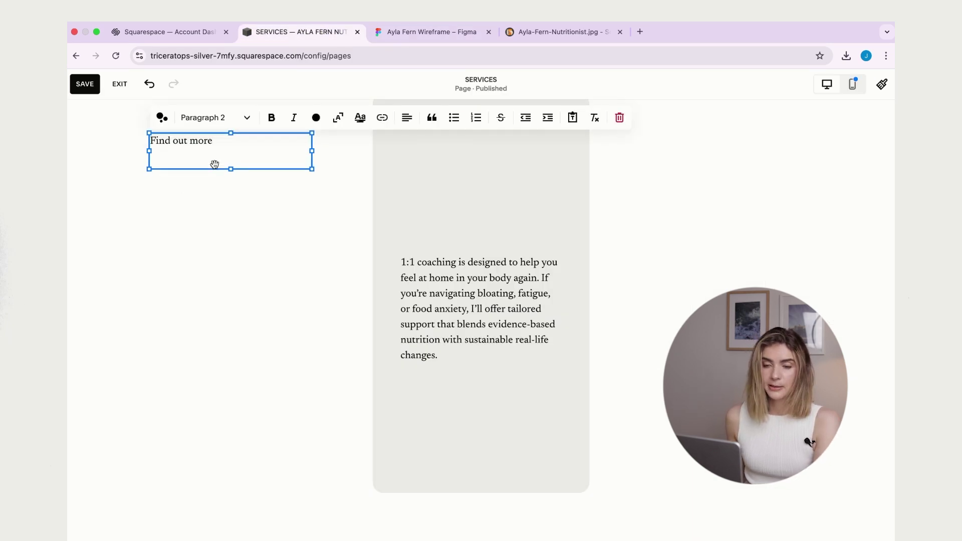
{"action": "left_click_drag", "start_coordinate": [193, 140], "coordinate": [449, 421]}
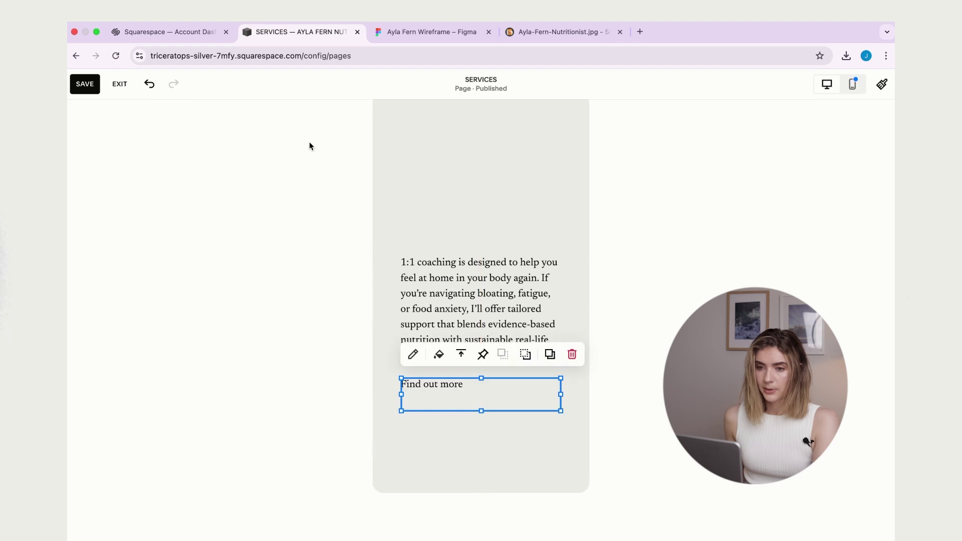
{"action": "left_click", "coordinate": [309, 146]}
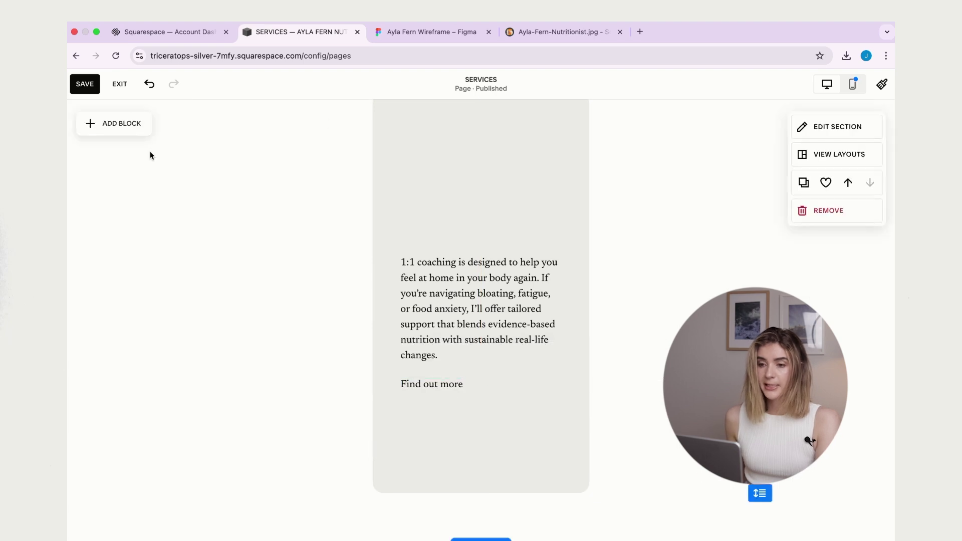
Add an image block to the section and upload Ayla-Fern-Coaching.jpg from the Resized folder.
{"action": "left_click", "coordinate": [128, 133]}
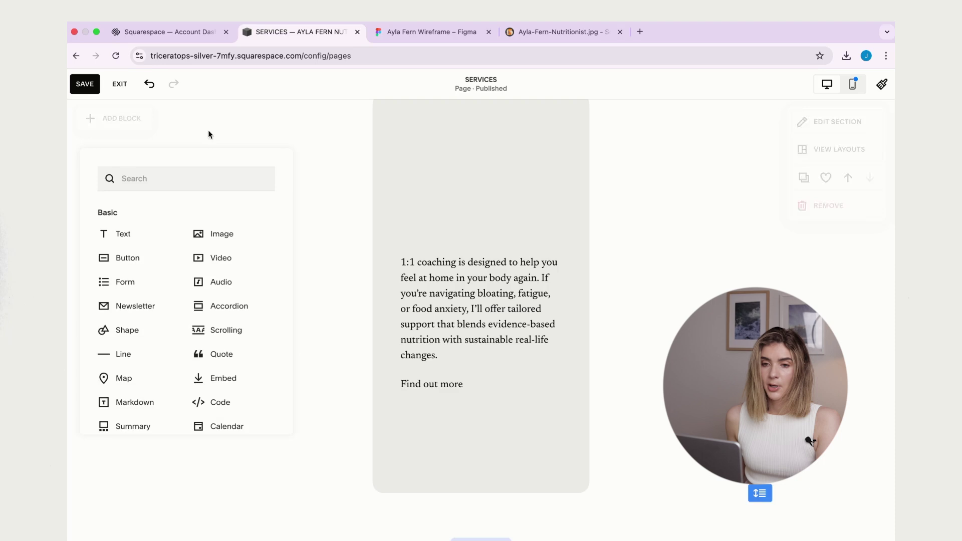
{"action": "left_click", "coordinate": [230, 240]}
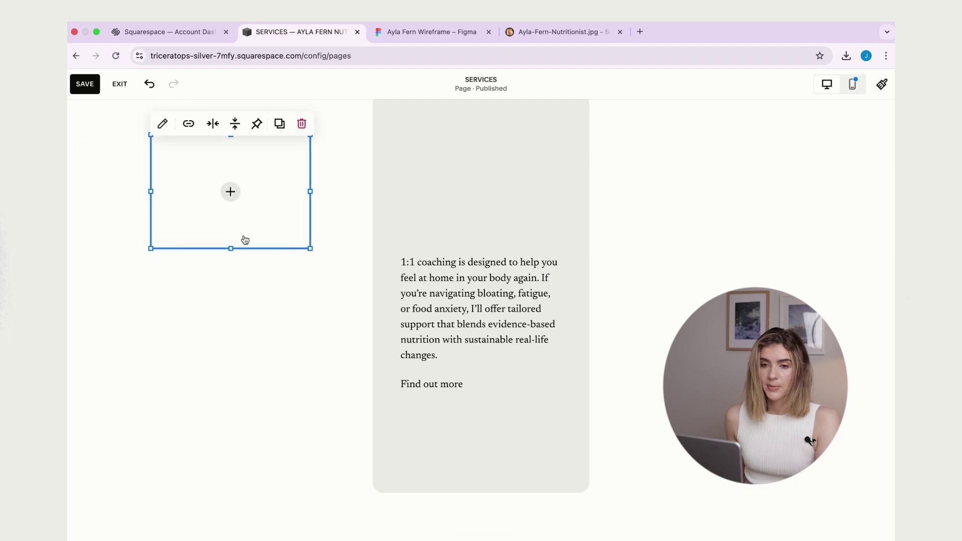
{"action": "left_click", "coordinate": [231, 193]}
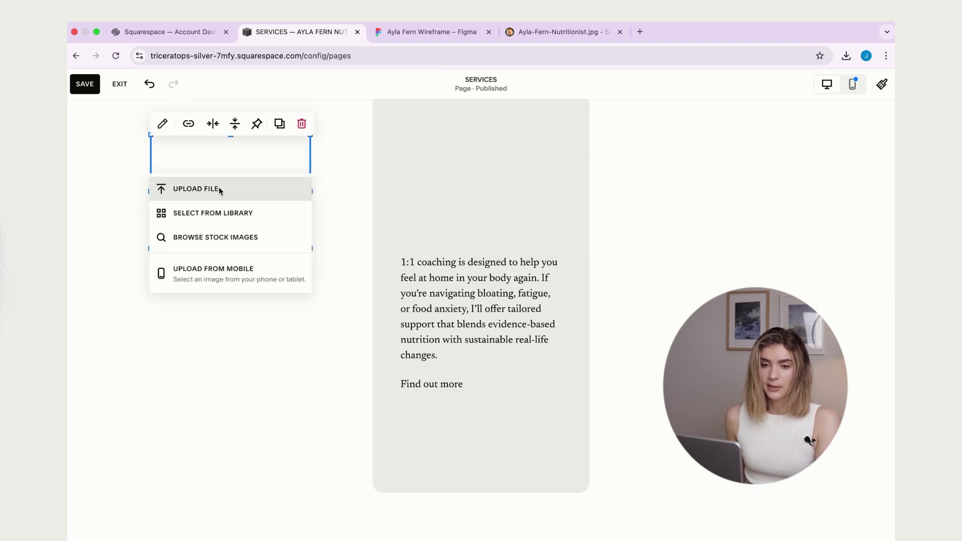
{"action": "left_click", "coordinate": [219, 190]}
{"action": "left_click", "coordinate": [741, 249]}
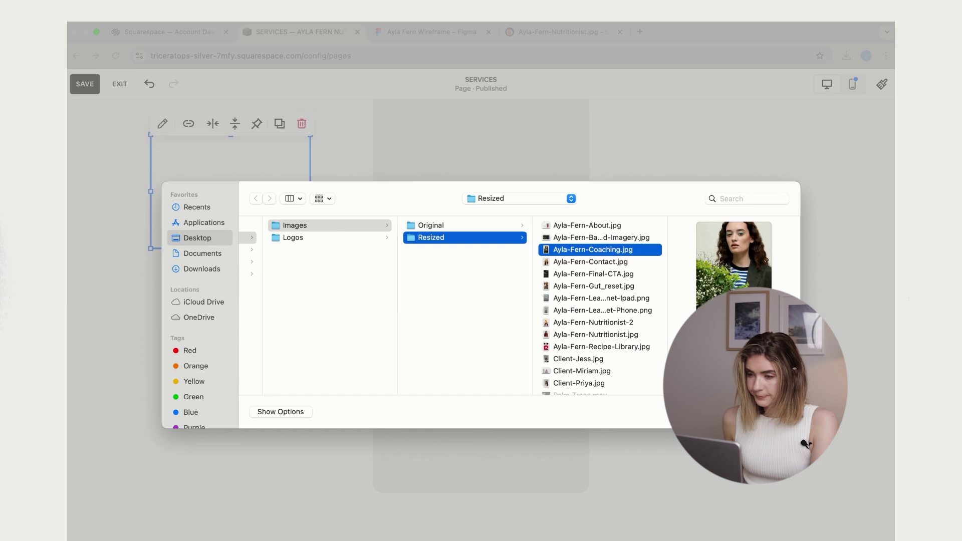
{"action": "key", "text": "Return"}
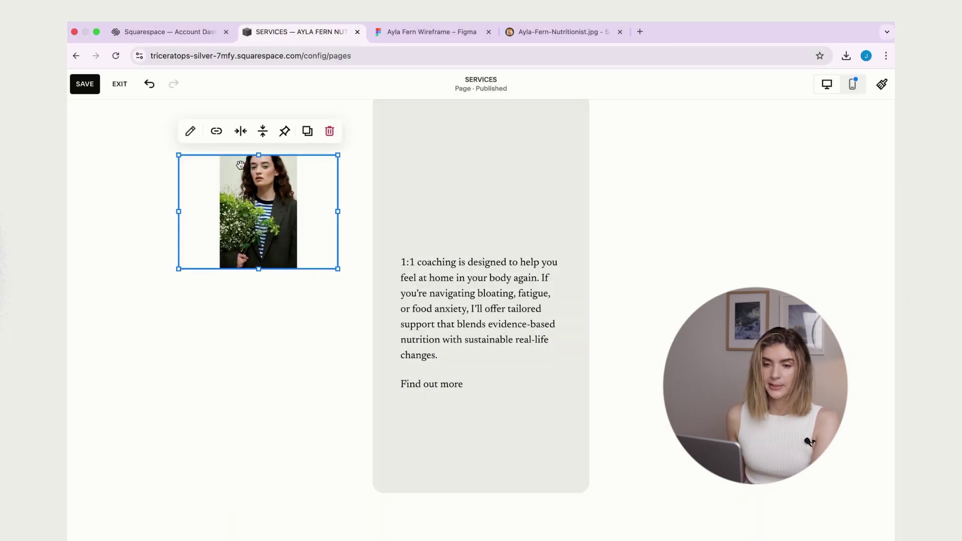
Make the coaching image block taller, set the image to Fill and give it a corner radius of 20.
{"action": "left_click_drag", "start_coordinate": [336, 269], "coordinate": [338, 289]}
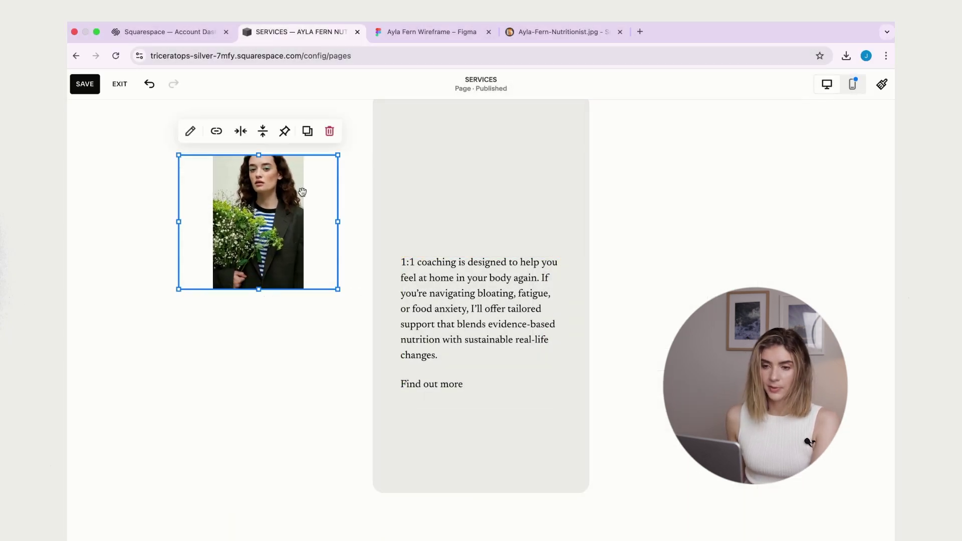
{"action": "left_click", "coordinate": [195, 140]}
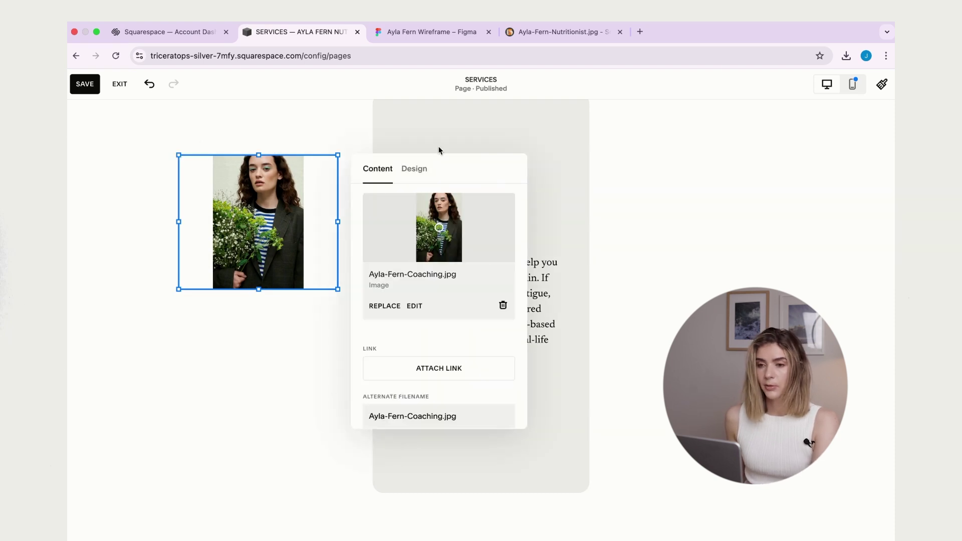
{"action": "left_click", "coordinate": [419, 171]}
{"action": "left_click", "coordinate": [448, 213]}
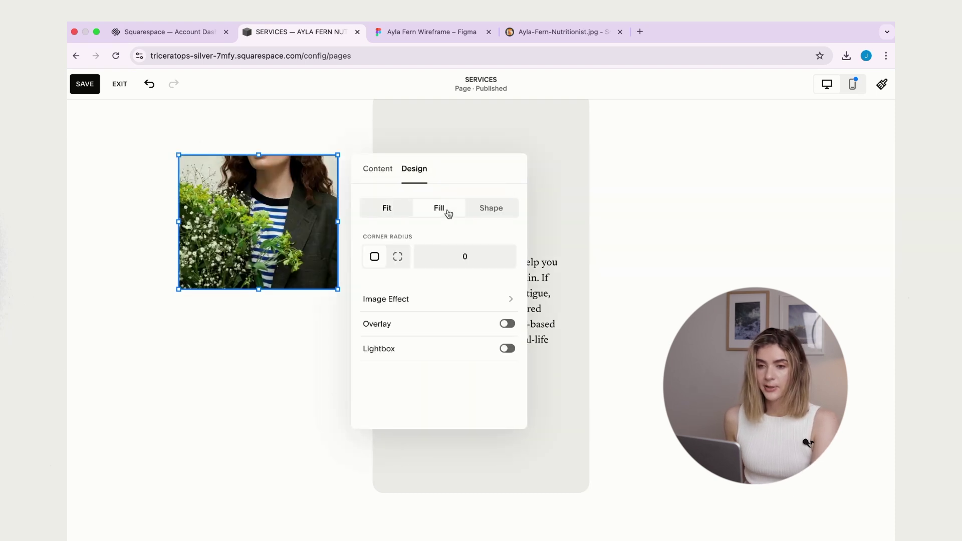
{"action": "left_click", "coordinate": [459, 263]}
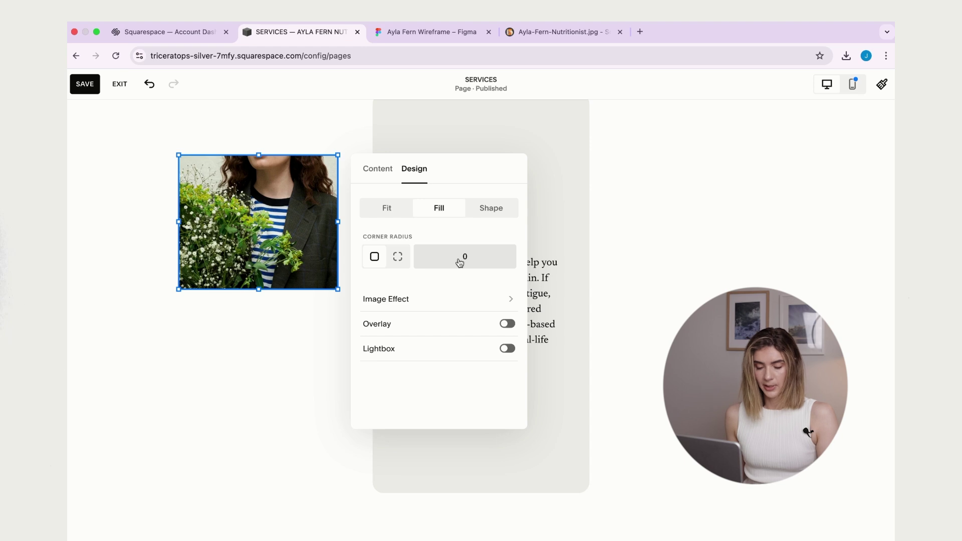
{"action": "left_click", "coordinate": [541, 182]}
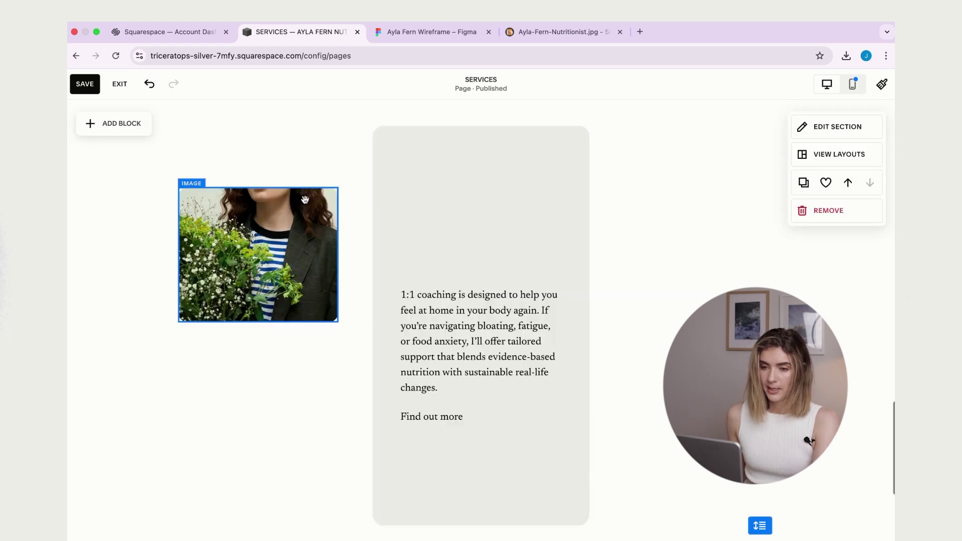
Place the coaching image at the top of the card and move the description and "Find out more" down together.
{"action": "left_click_drag", "start_coordinate": [257, 220], "coordinate": [490, 184]}
{"action": "left_click", "coordinate": [644, 187]}
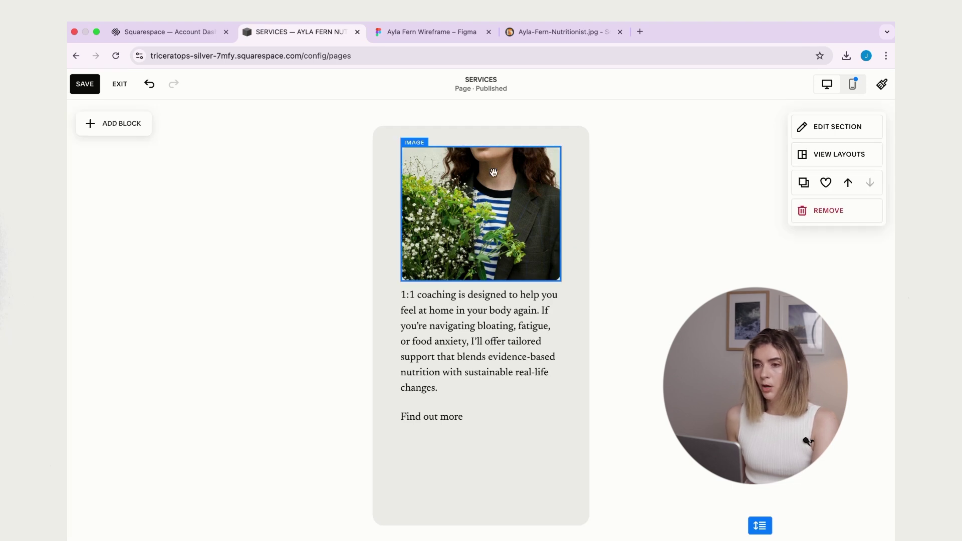
{"action": "left_click", "coordinate": [458, 318]}
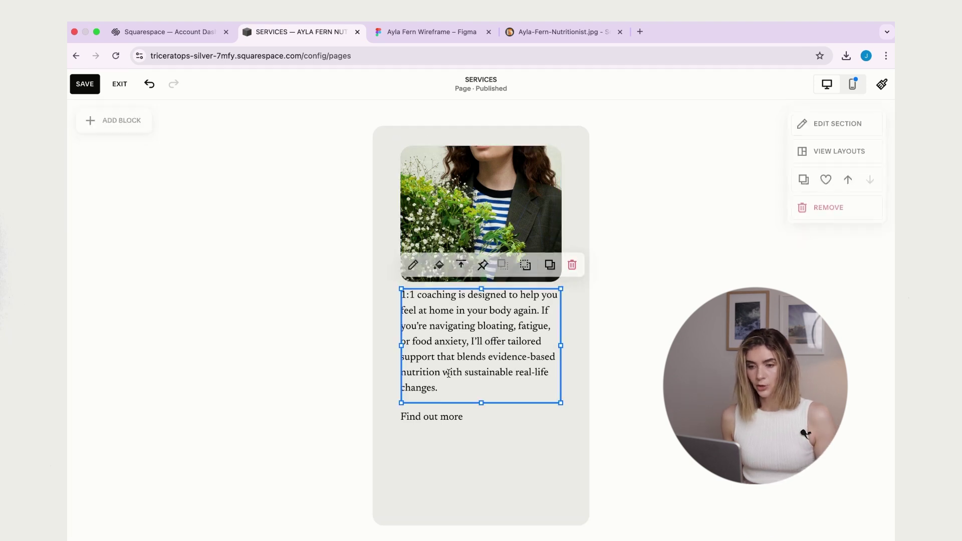
{"action": "left_click", "coordinate": [432, 427], "text": "shift"}
{"action": "left_click_drag", "start_coordinate": [470, 313], "coordinate": [470, 336]}
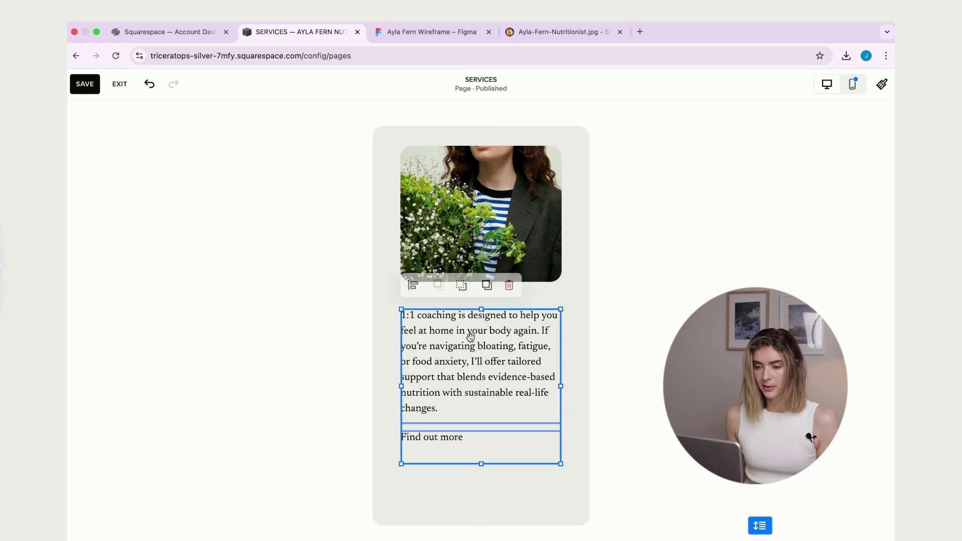
Extend the coaching image downward to just above the description.
{"action": "left_click", "coordinate": [564, 208]}
{"action": "left_click_drag", "start_coordinate": [481, 282], "coordinate": [482, 301]}
{"action": "left_click", "coordinate": [652, 207]}
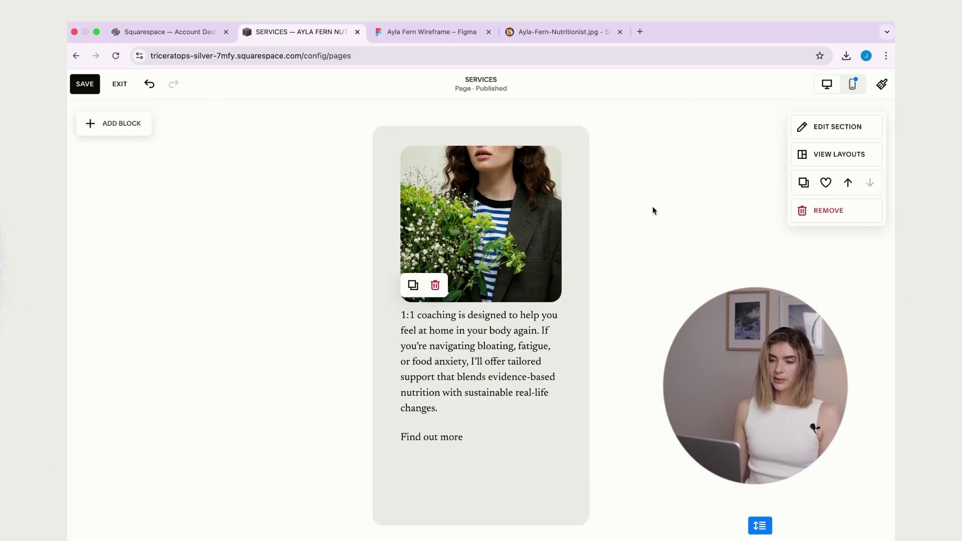
Try repositioning the focal point of the coaching image.
{"action": "left_click", "coordinate": [560, 182]}
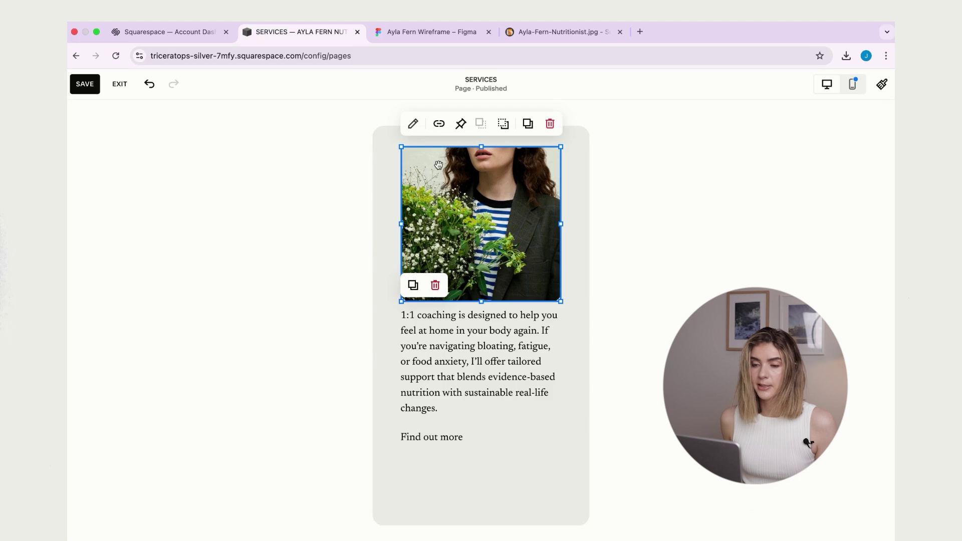
{"action": "left_click", "coordinate": [413, 123]}
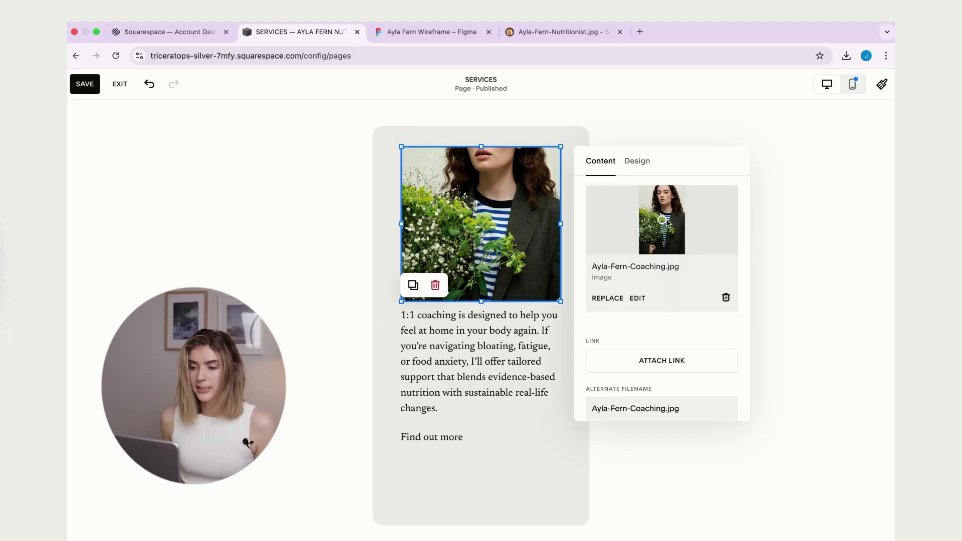
{"action": "mouse_move", "coordinate": [664, 219]}
{"action": "left_mouse_down"}
{"action": "mouse_move", "coordinate": [667, 185]}
{"action": "mouse_move", "coordinate": [681, 205]}
{"action": "mouse_move", "coordinate": [669, 219]}
{"action": "left_mouse_up"}
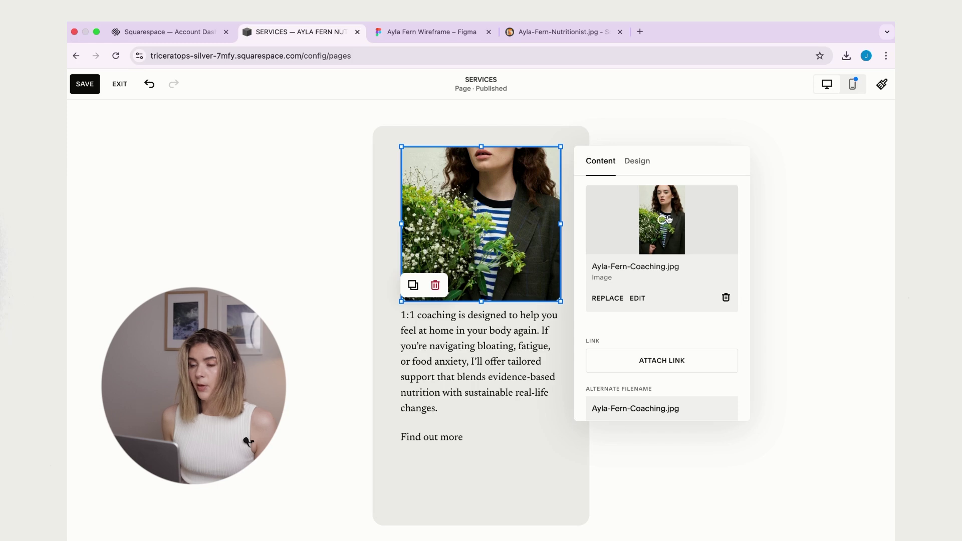
{"action": "mouse_move", "coordinate": [668, 219]}
{"action": "left_mouse_down"}
{"action": "mouse_move", "coordinate": [664, 245]}
{"action": "mouse_move", "coordinate": [663, 223]}
{"action": "left_mouse_up"}
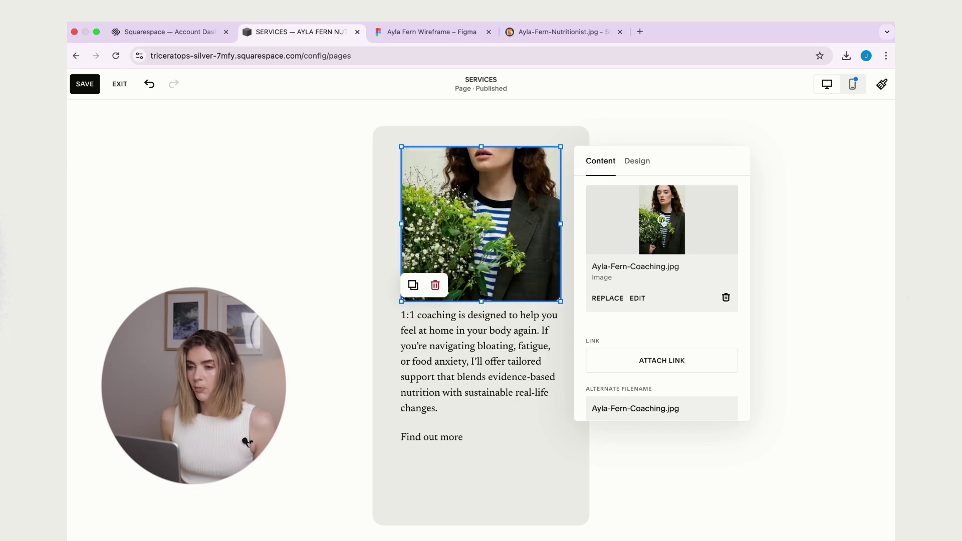
{"action": "left_click", "coordinate": [785, 194]}
Switch to the Figma wireframe and copy the "Coaching" label from the first toolkit card.
{"action": "scroll", "coordinate": [491, 297], "scroll_direction": "down", "scroll_amount": 2}
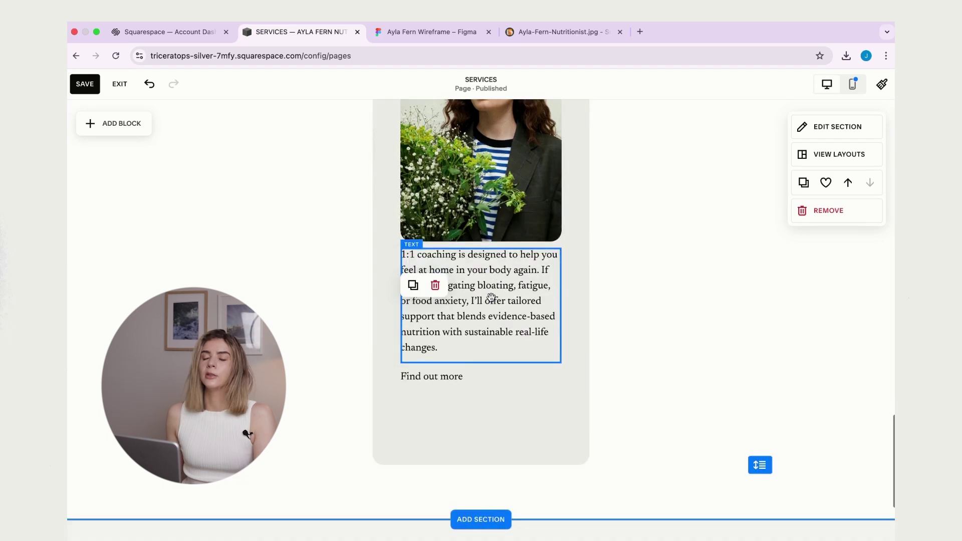
{"action": "scroll", "coordinate": [593, 243], "scroll_direction": "up", "scroll_amount": 2}
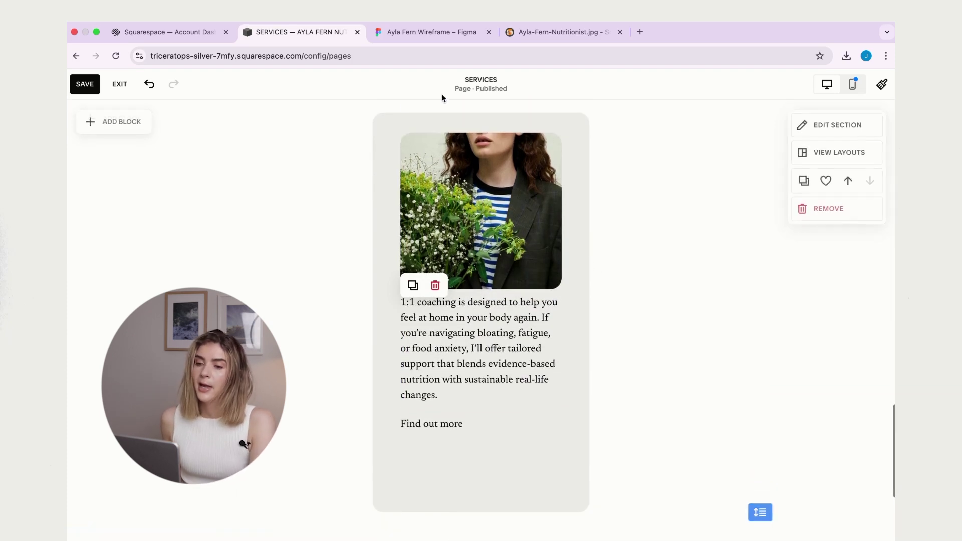
{"action": "left_click", "coordinate": [455, 33]}
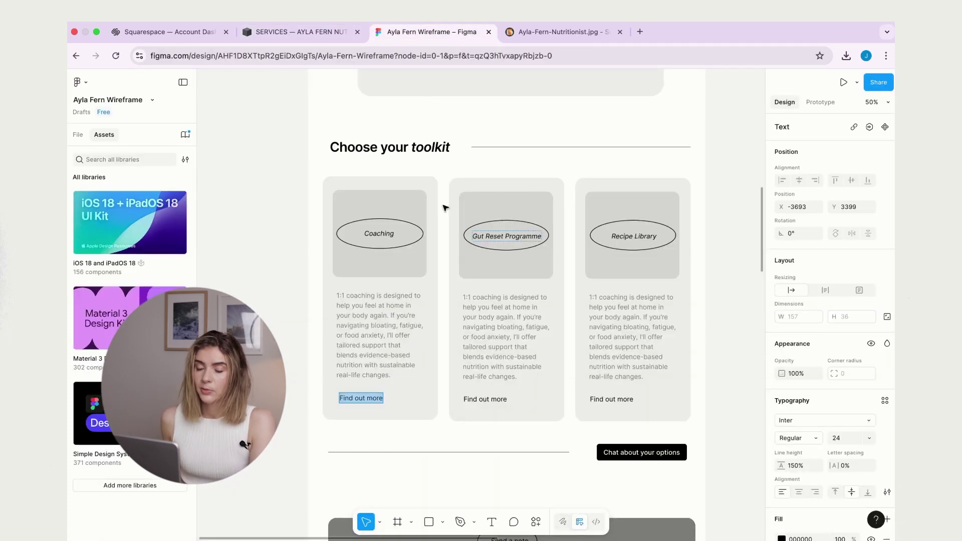
{"action": "left_click", "coordinate": [300, 32]}
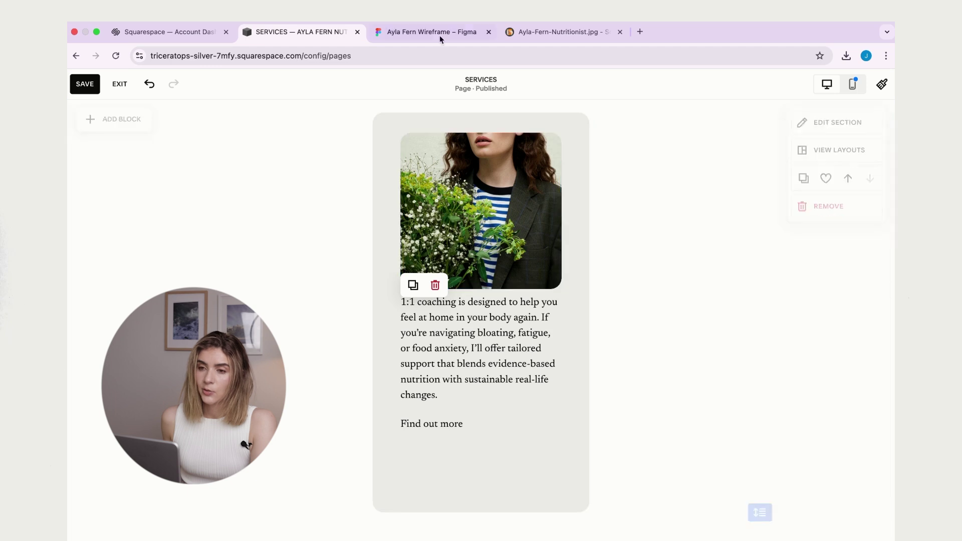
{"action": "left_click", "coordinate": [434, 33]}
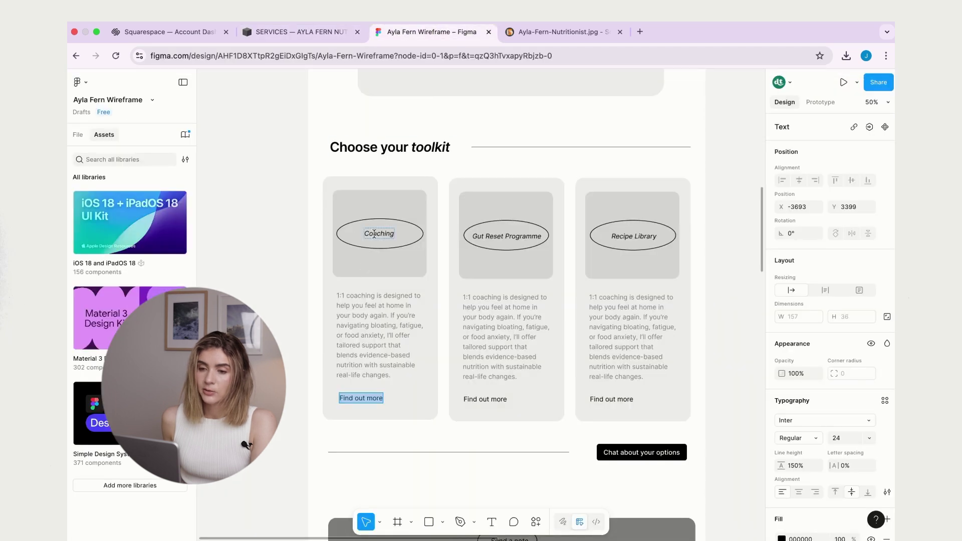
{"action": "left_click", "coordinate": [330, 33]}
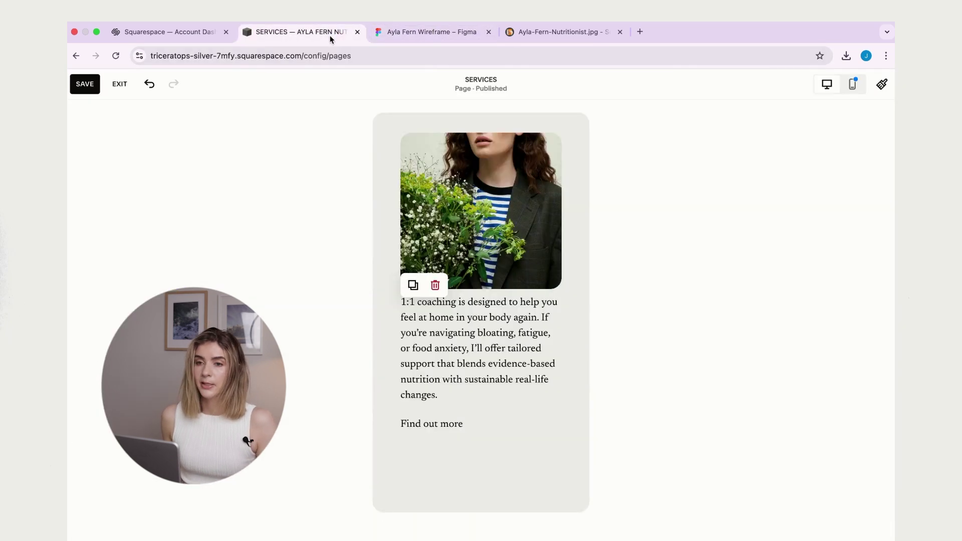
{"action": "left_click", "coordinate": [445, 33]}
{"action": "double_click", "coordinate": [382, 234]}
{"action": "key", "text": "super+c"}
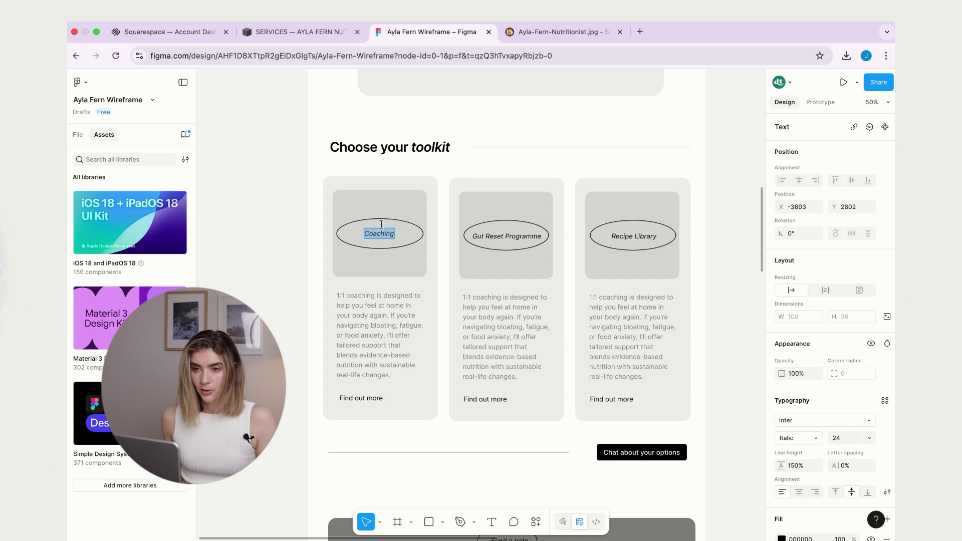
Return to the Squarespace Services page and add a text block containing the copied "Coaching" label.
{"action": "left_click", "coordinate": [301, 32]}
{"action": "left_click", "coordinate": [109, 130]}
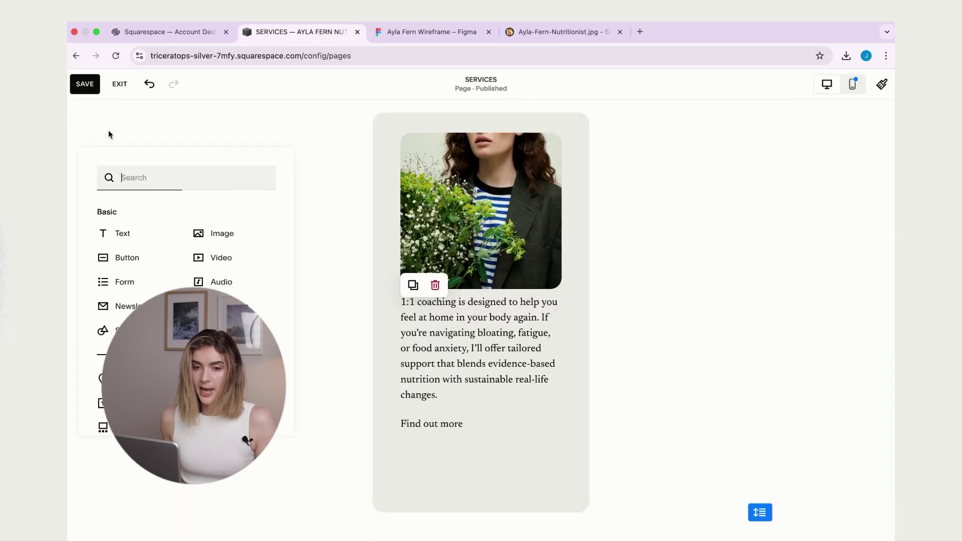
{"action": "left_click", "coordinate": [121, 234]}
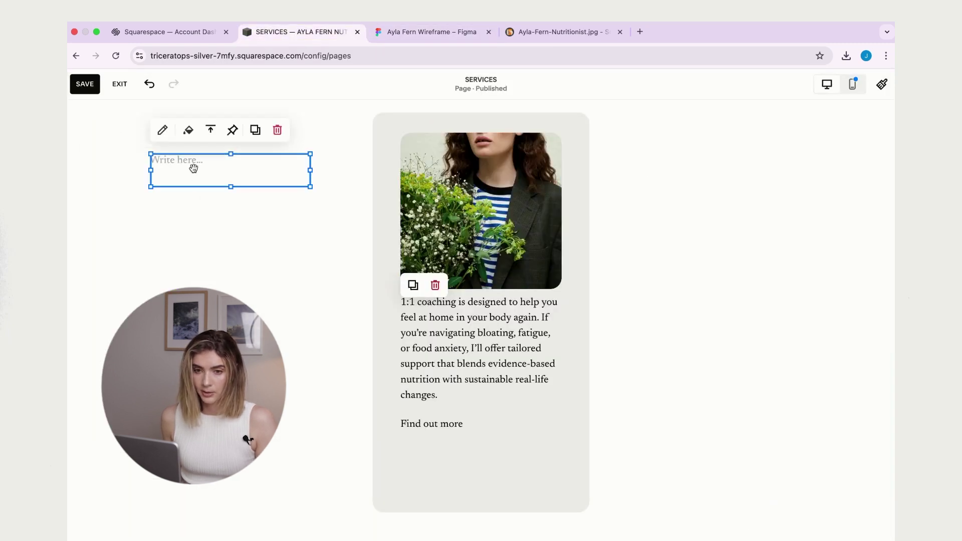
{"action": "left_click", "coordinate": [193, 168]}
{"action": "key", "text": "super+v"}
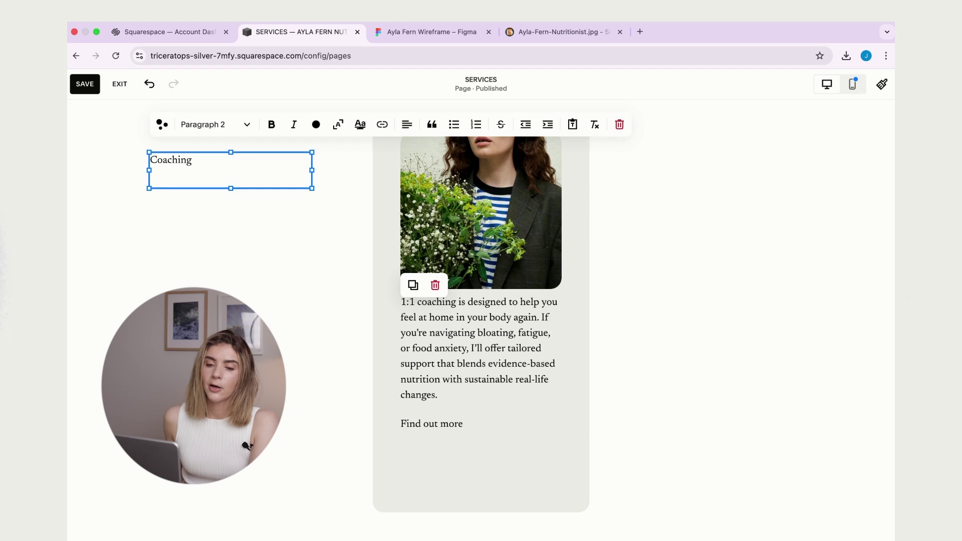
Format the "Coaching" label as bold, italic and centred.
{"action": "key", "text": "super+a"}
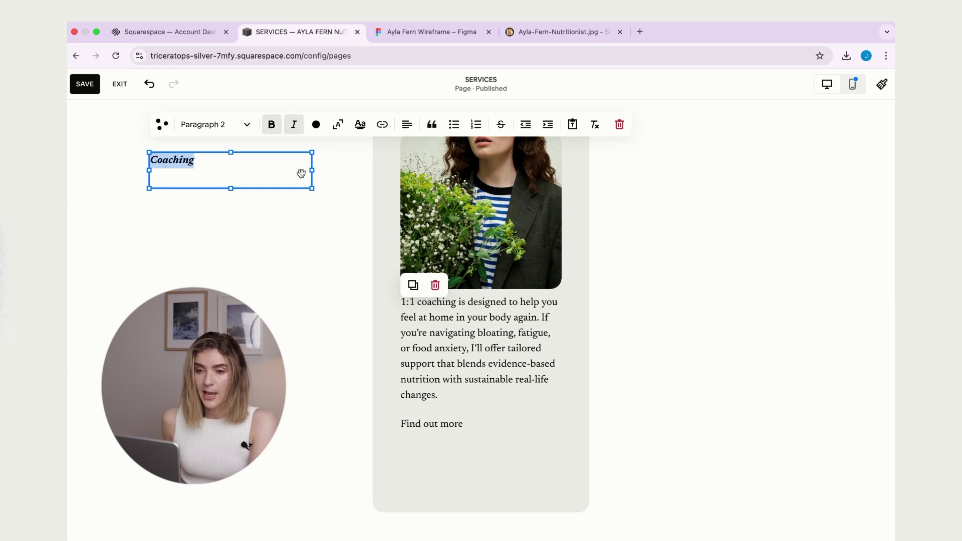
{"action": "left_click", "coordinate": [407, 125]}
{"action": "left_click", "coordinate": [397, 155]}
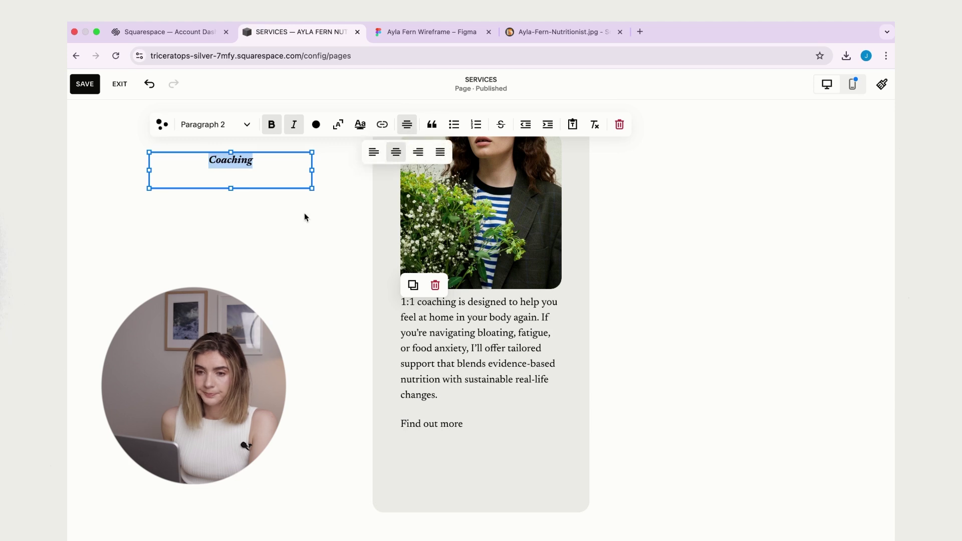
{"action": "key", "text": "Escape"}
Place the "Coaching" label over the middle of the card image and colour its text white.
{"action": "left_click_drag", "start_coordinate": [286, 219], "coordinate": [482, 208]}
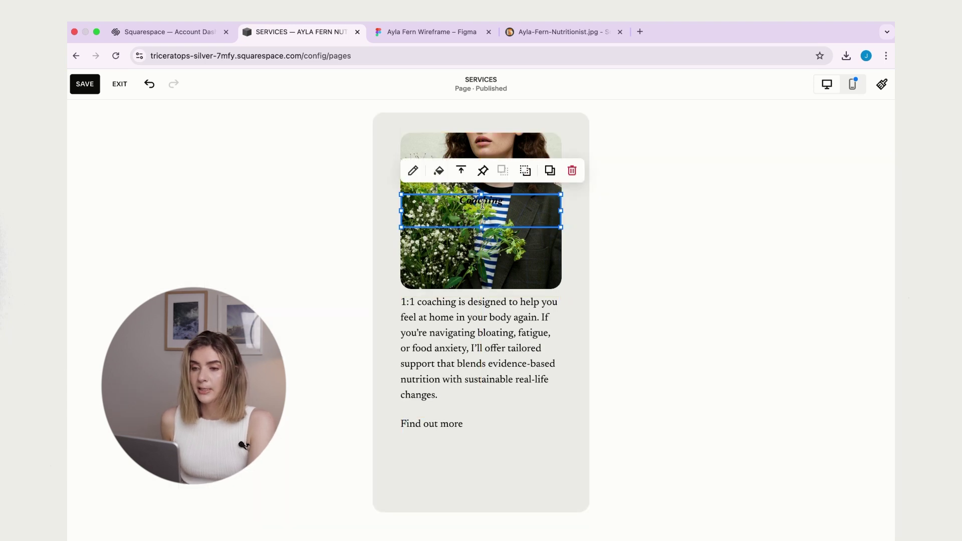
{"action": "left_click", "coordinate": [615, 200]}
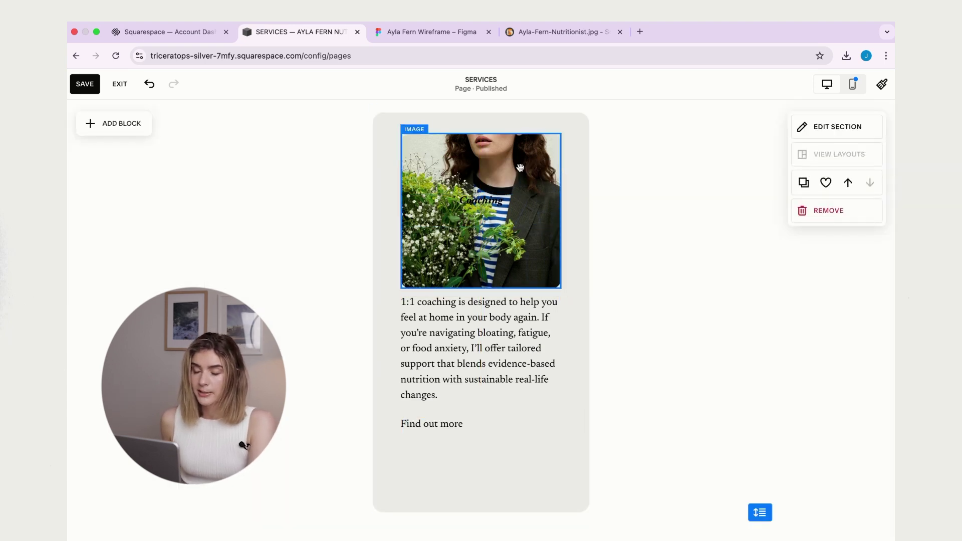
{"action": "left_click", "coordinate": [484, 214]}
{"action": "left_click", "coordinate": [467, 201]}
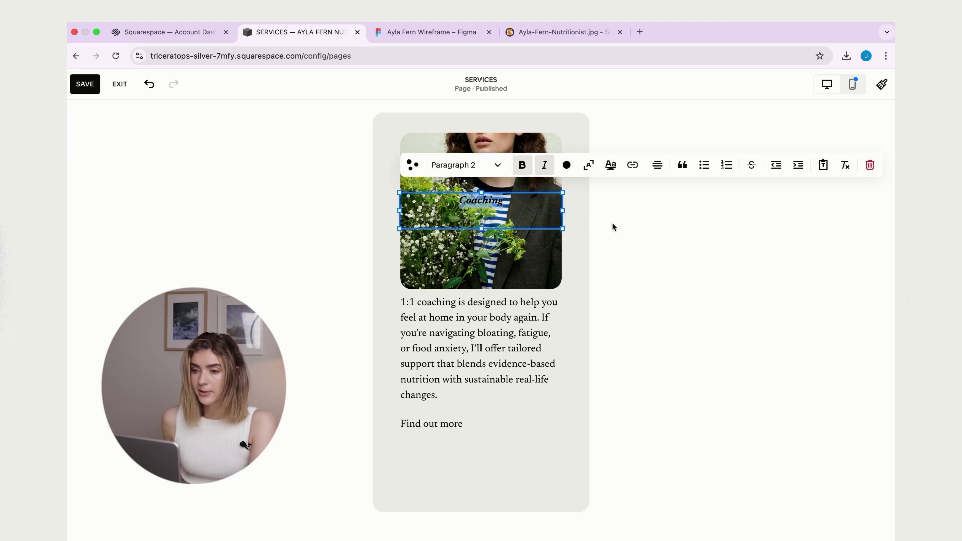
{"action": "left_click", "coordinate": [566, 165]}
{"action": "left_click", "coordinate": [510, 228]}
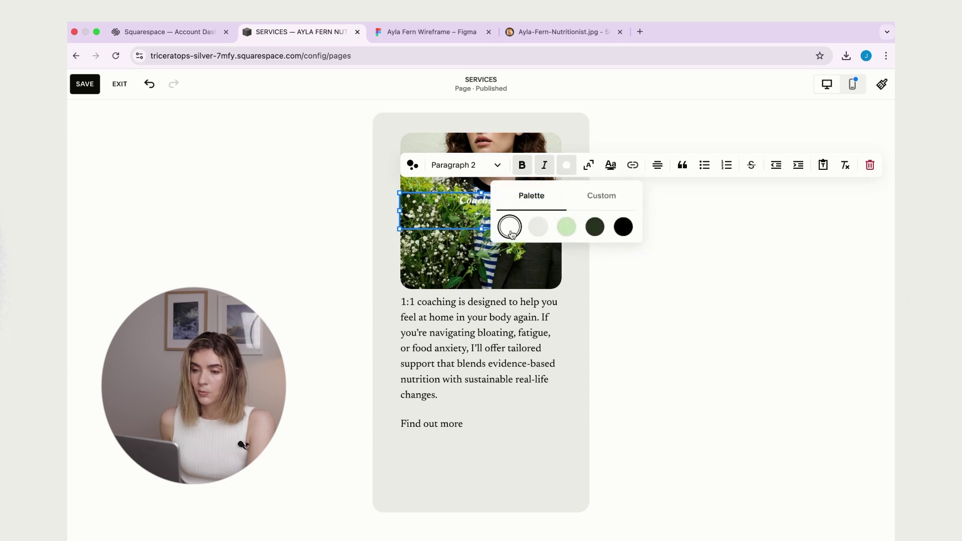
{"action": "left_click", "coordinate": [706, 226]}
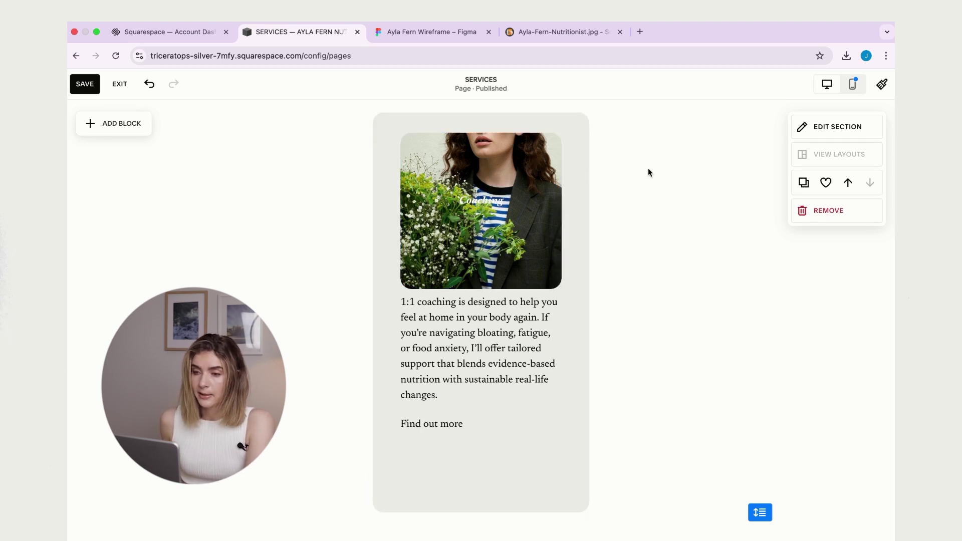
Enable the overlay on the Coaching card image and colour it black, lowering its opacity to roughly a third.
{"action": "left_click", "coordinate": [466, 169]}
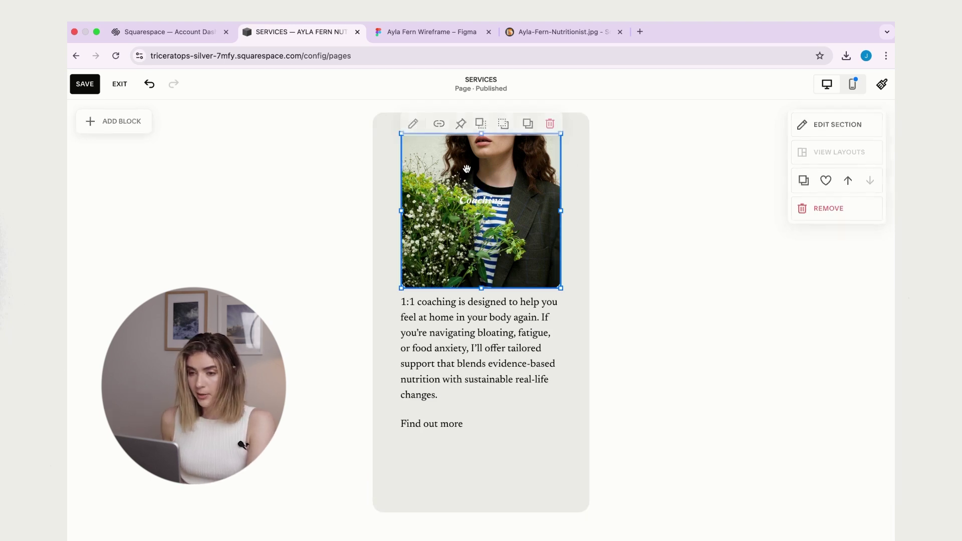
{"action": "left_click", "coordinate": [412, 124]}
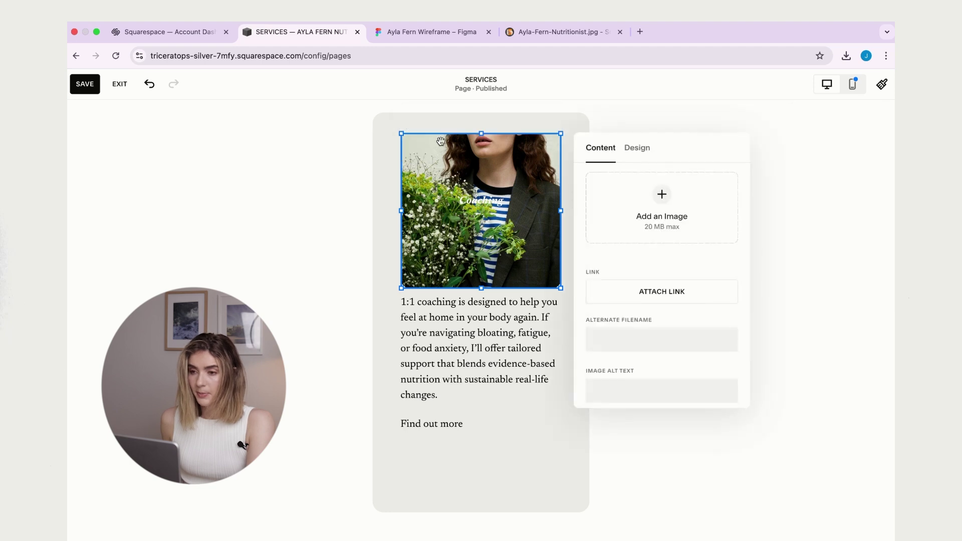
{"action": "left_click", "coordinate": [636, 148]}
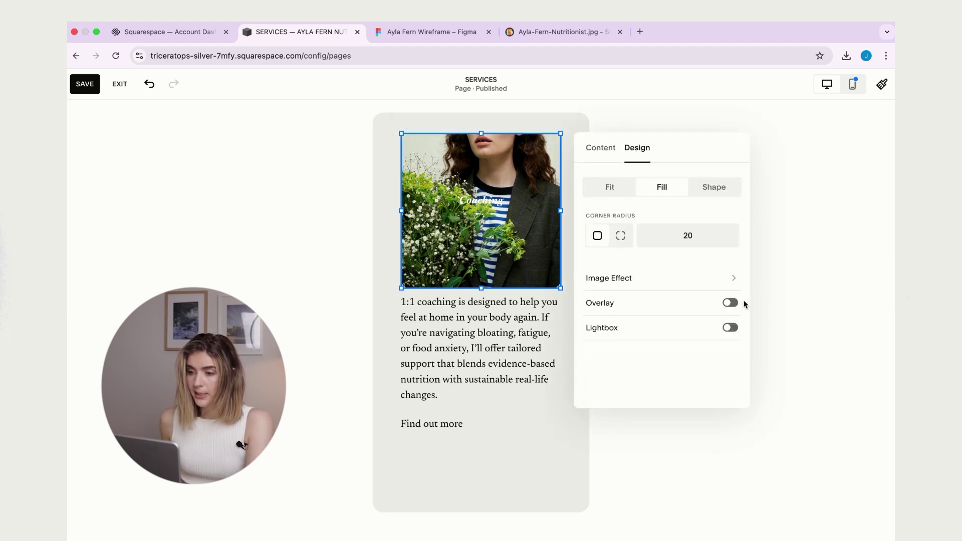
{"action": "left_click", "coordinate": [729, 304]}
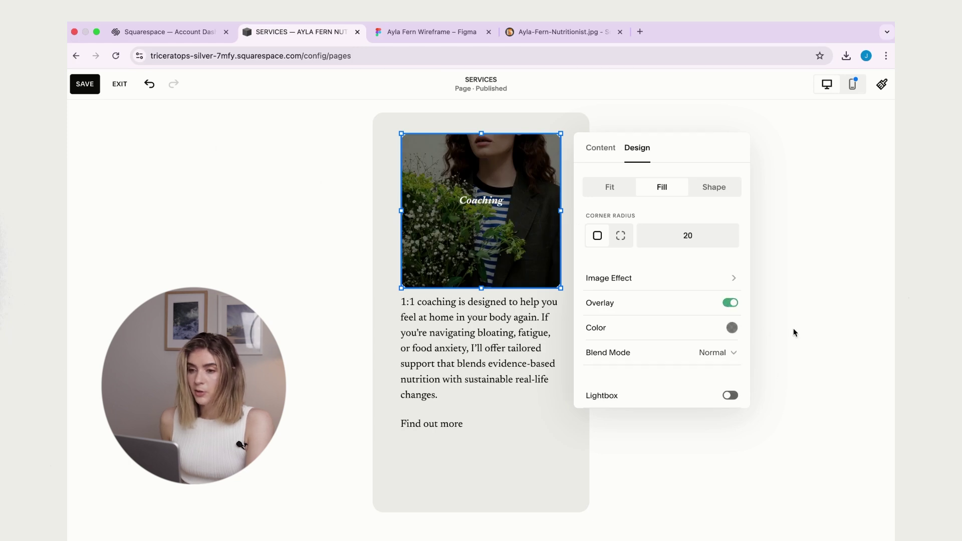
{"action": "left_click", "coordinate": [732, 329]}
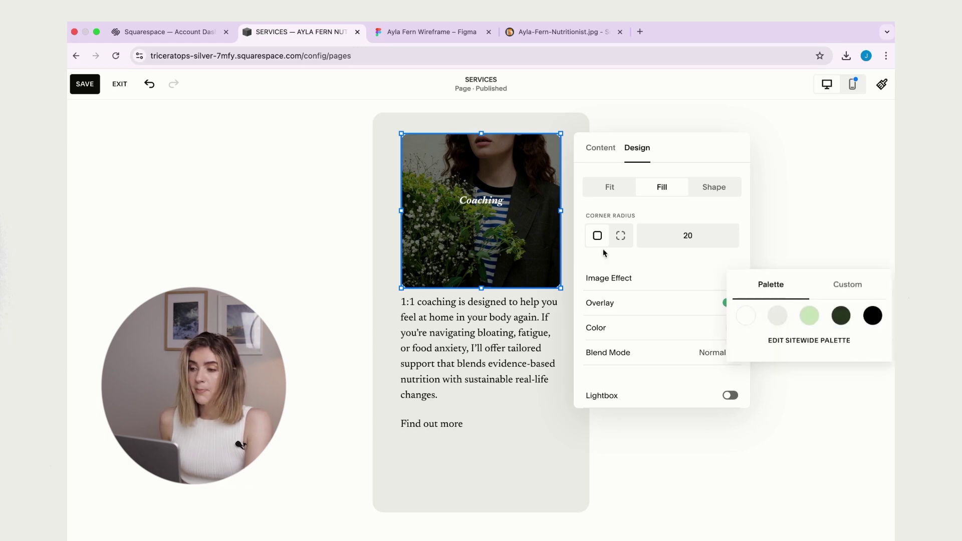
{"action": "left_click", "coordinate": [872, 315]}
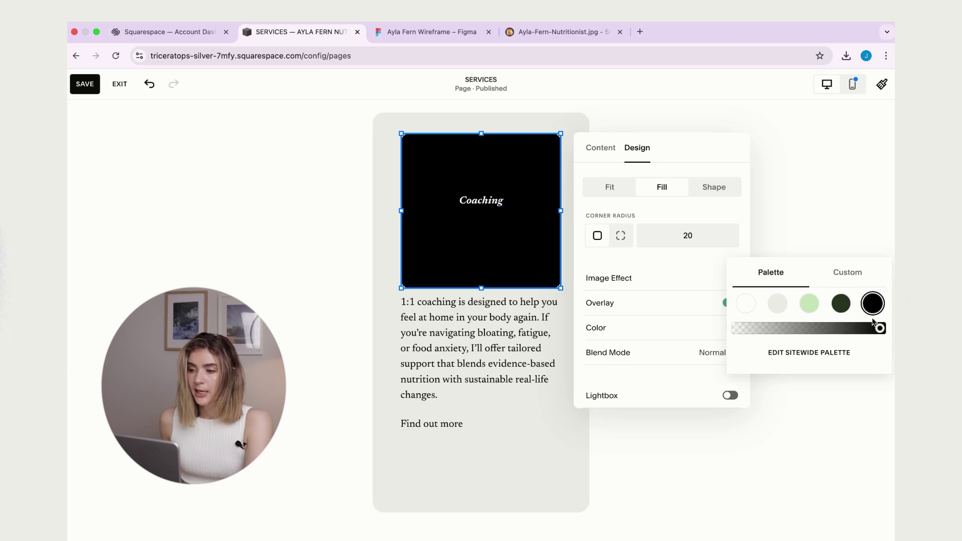
{"action": "left_click_drag", "start_coordinate": [875, 333], "coordinate": [786, 335]}
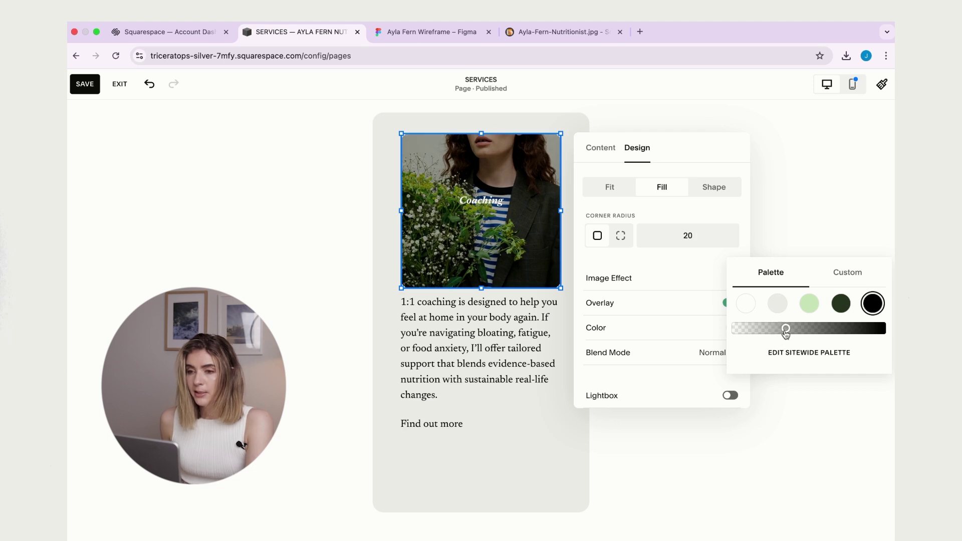
{"action": "left_click", "coordinate": [809, 192]}
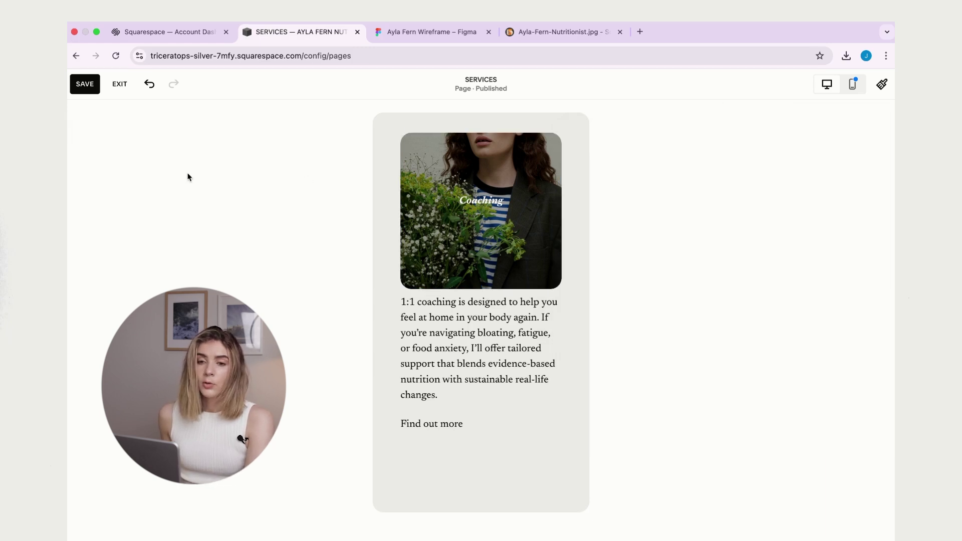
Add a shape block to the section and change its shape to the circle.
{"action": "left_click", "coordinate": [275, 208]}
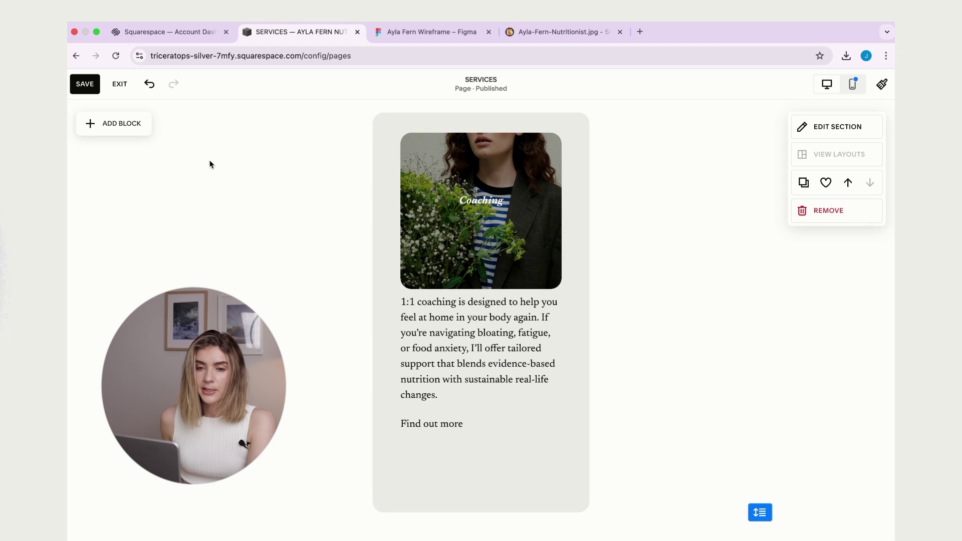
{"action": "left_click", "coordinate": [116, 128]}
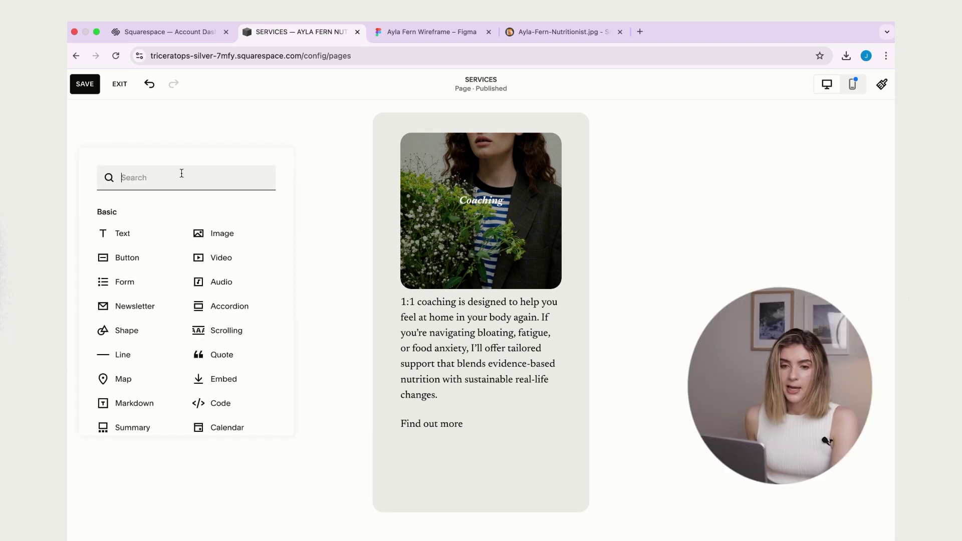
{"action": "type", "text": "shape"}
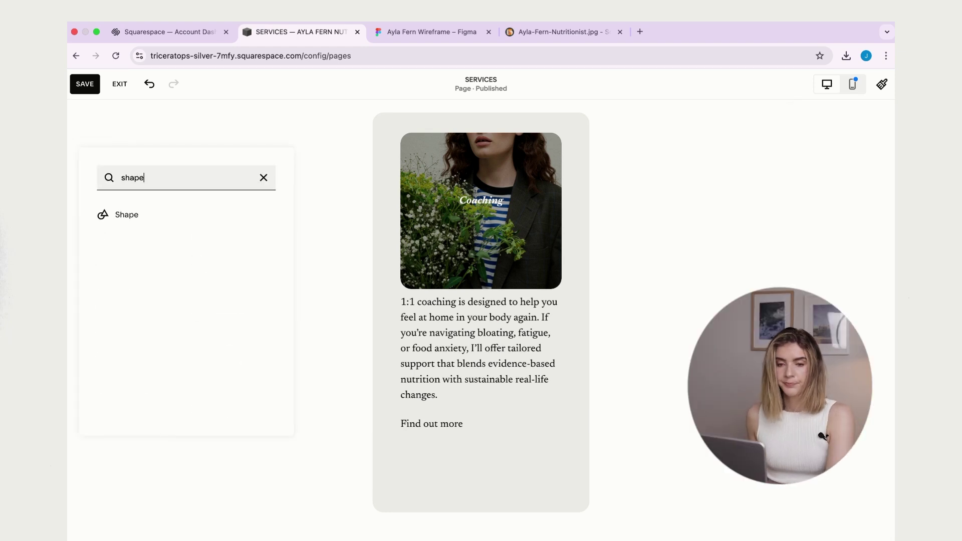
{"action": "left_click", "coordinate": [155, 219]}
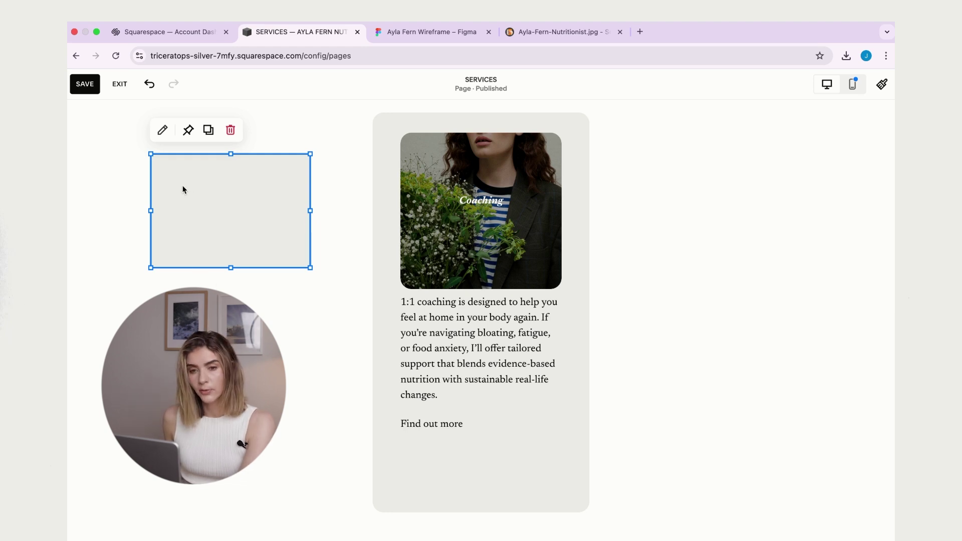
{"action": "left_click", "coordinate": [162, 129]}
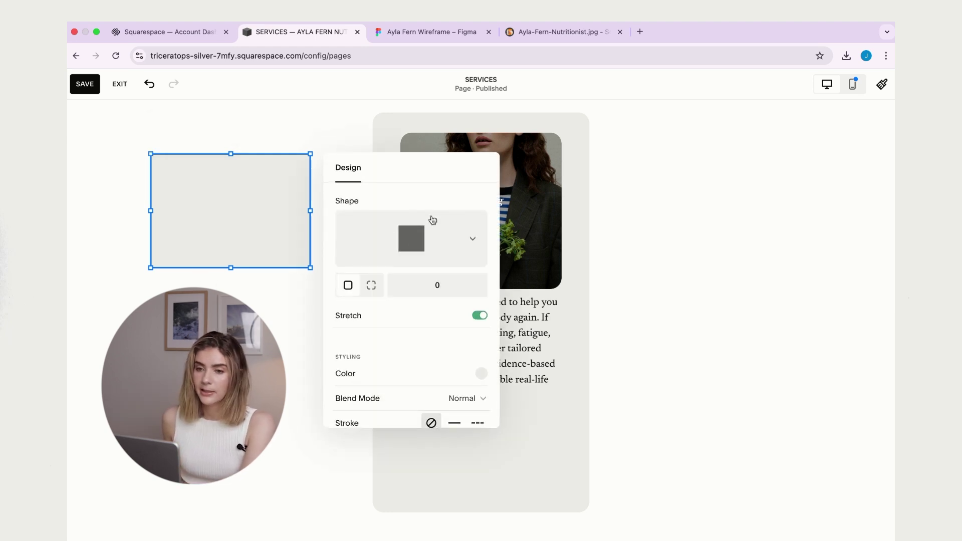
{"action": "left_click", "coordinate": [462, 237]}
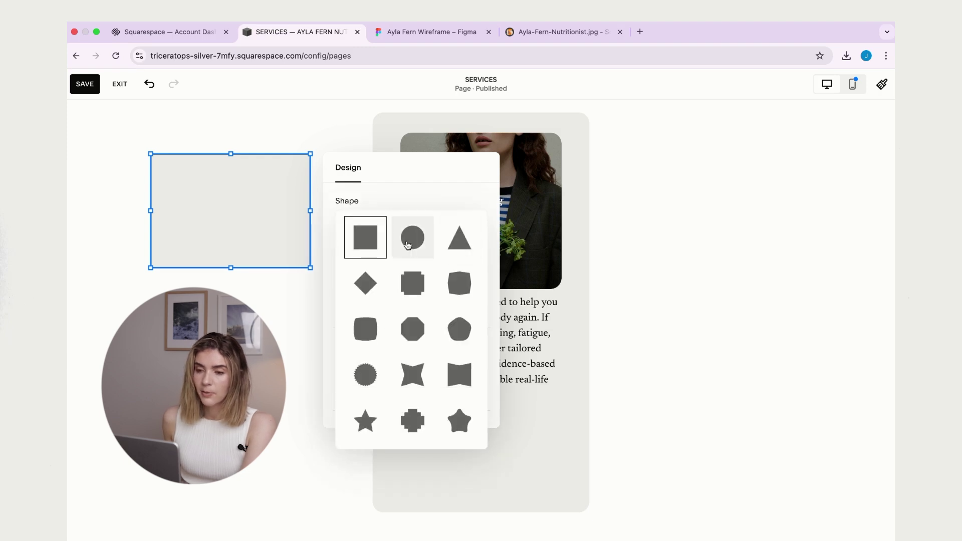
{"action": "left_click", "coordinate": [411, 240]}
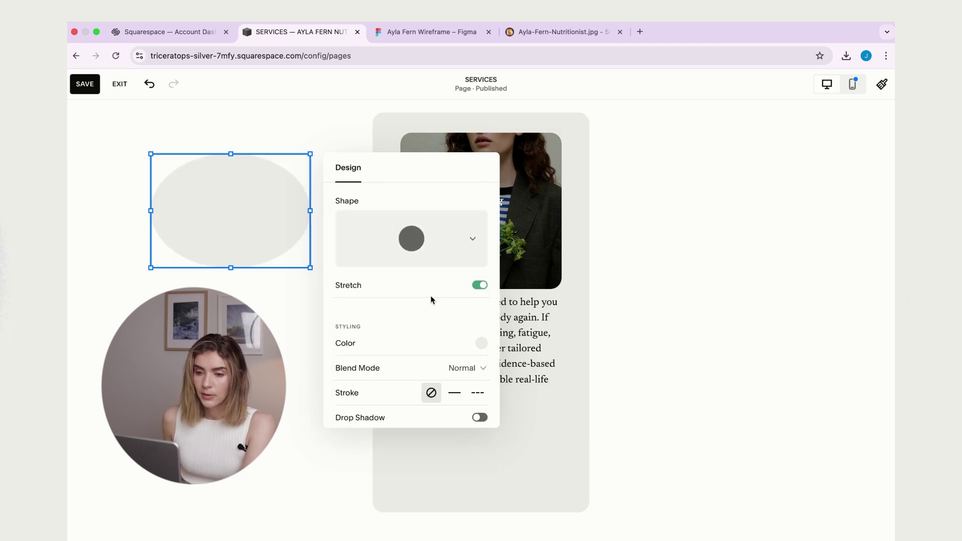
Make the stretched circle's fill fully transparent, using the light grey palette colour.
{"action": "scroll", "coordinate": [432, 300], "scroll_direction": "down", "scroll_amount": 1}
{"action": "scroll", "coordinate": [457, 315], "scroll_direction": "down", "scroll_amount": 1}
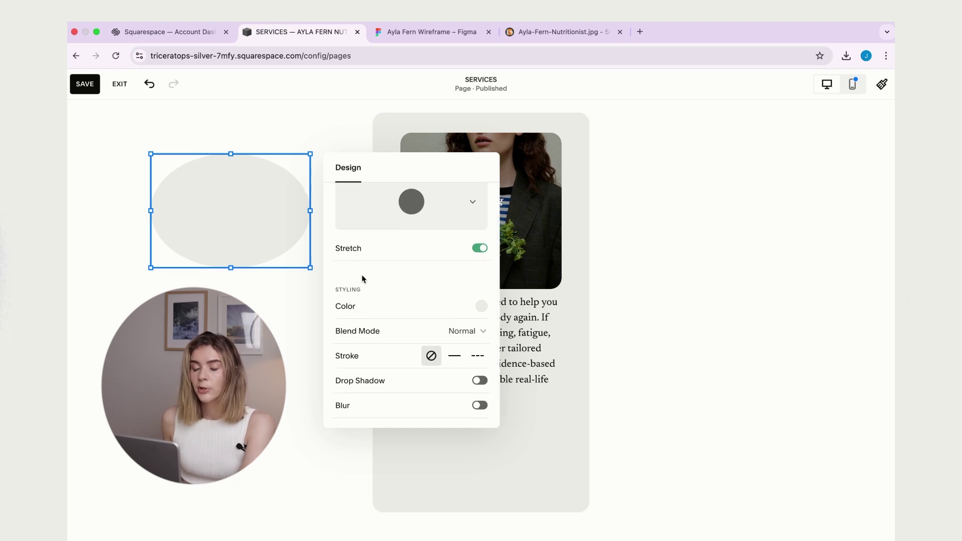
{"action": "left_click", "coordinate": [481, 307]}
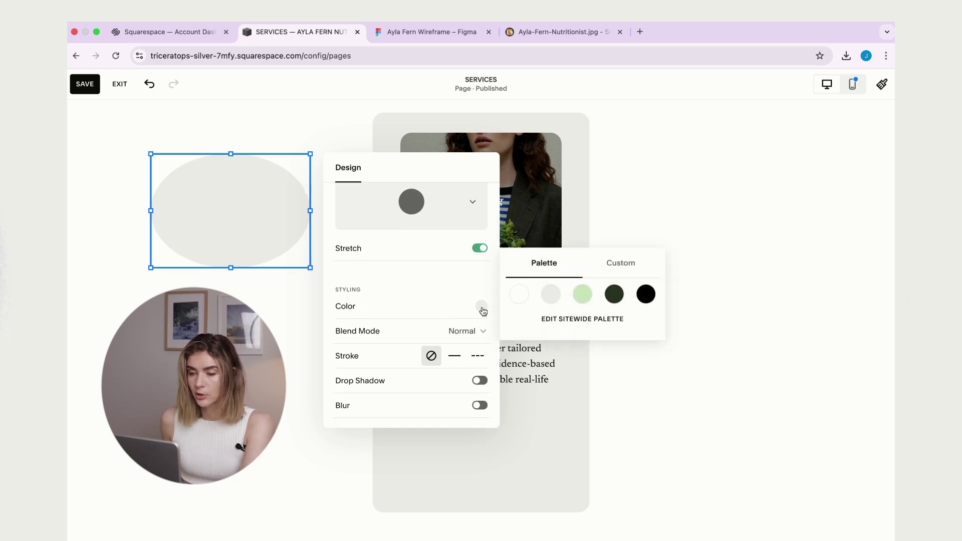
{"action": "left_click", "coordinate": [551, 300]}
{"action": "left_click_drag", "start_coordinate": [651, 307], "coordinate": [510, 306]}
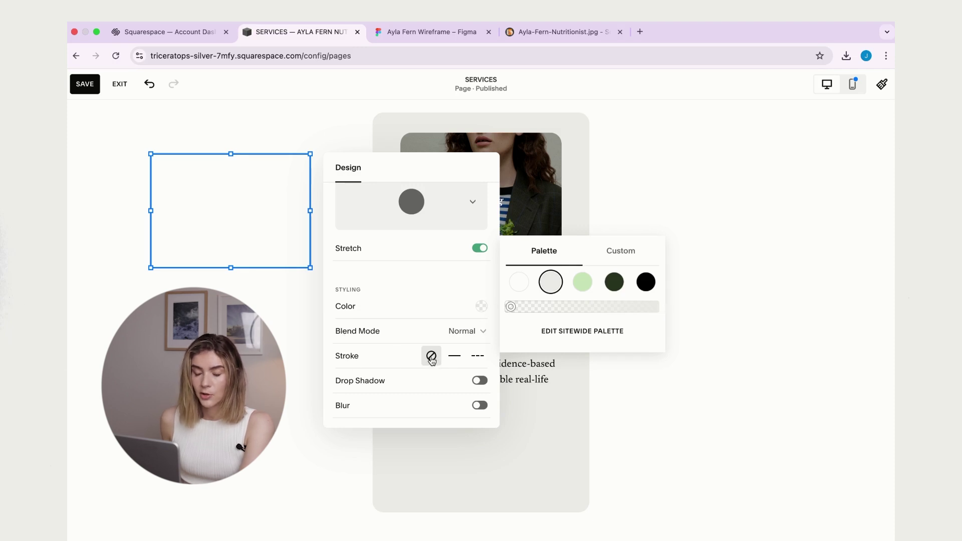
Give the transparent oval a solid stroke with S thickness in the palette's white.
{"action": "left_click", "coordinate": [455, 361]}
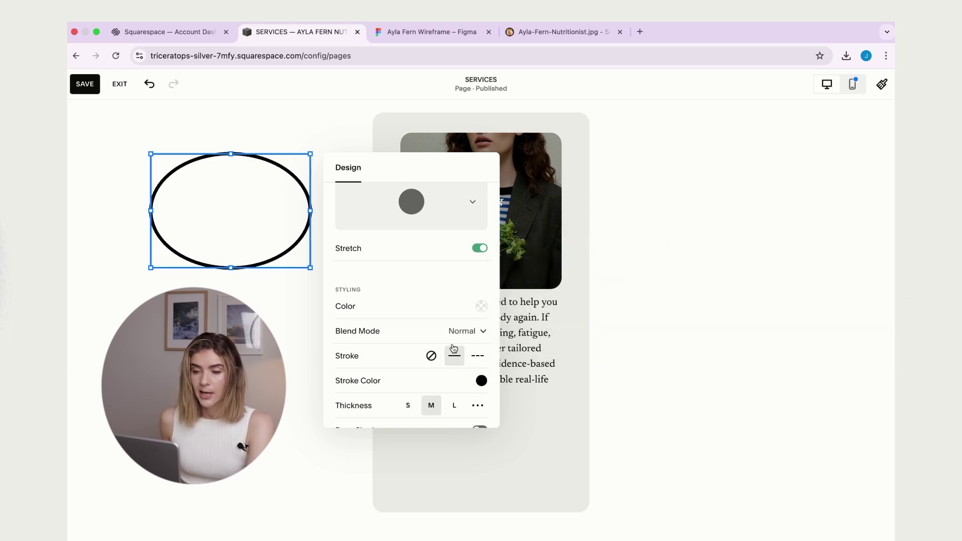
{"action": "left_click", "coordinate": [477, 359]}
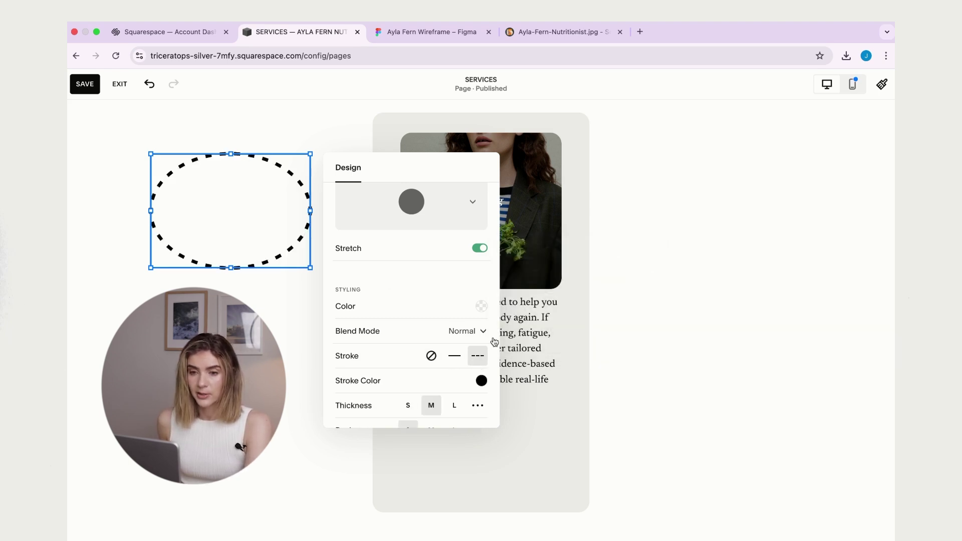
{"action": "left_click", "coordinate": [453, 357]}
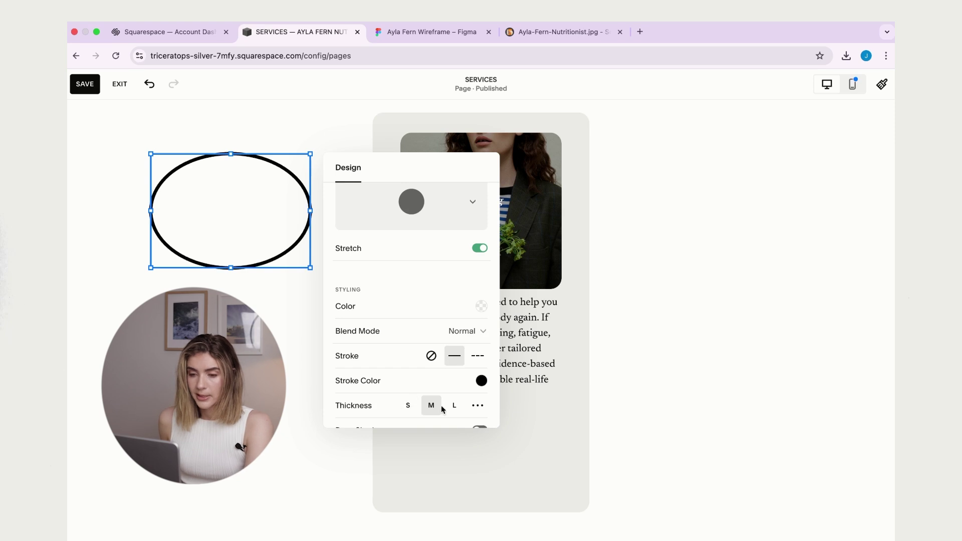
{"action": "left_click", "coordinate": [410, 413]}
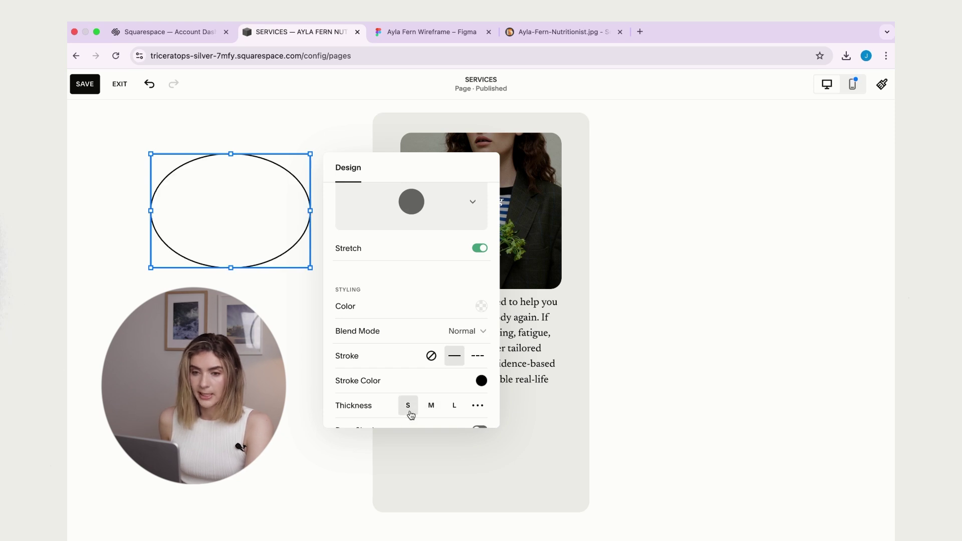
{"action": "left_click", "coordinate": [482, 383]}
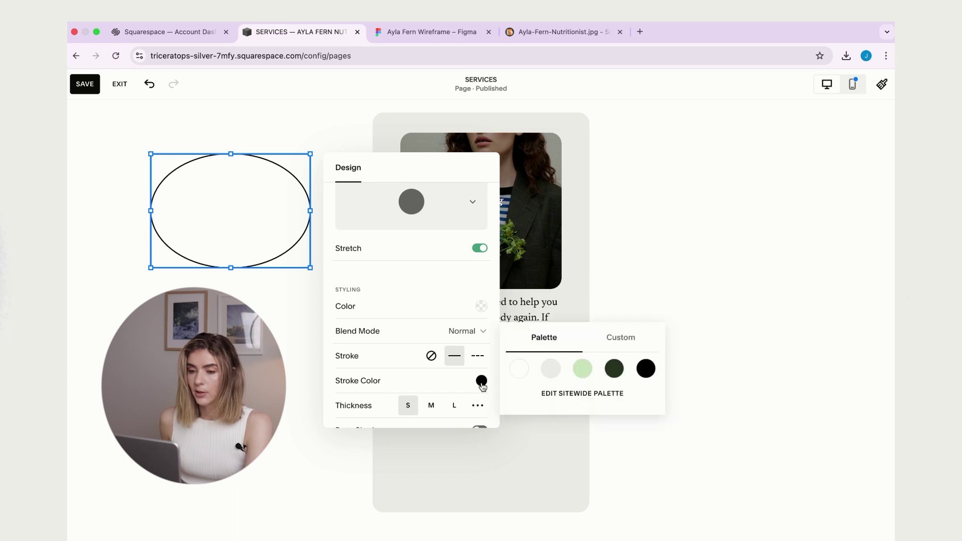
{"action": "left_click", "coordinate": [519, 369]}
{"action": "left_click", "coordinate": [735, 384]}
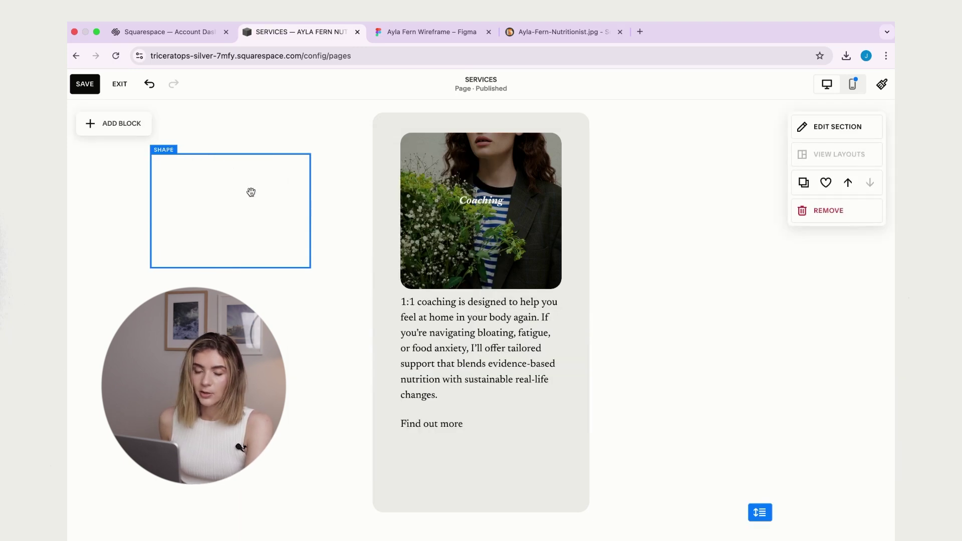
Place the oval over the Coaching card image and reduce its height so it closely surrounds the "Coaching" label.
{"action": "left_click_drag", "start_coordinate": [230, 189], "coordinate": [495, 194]}
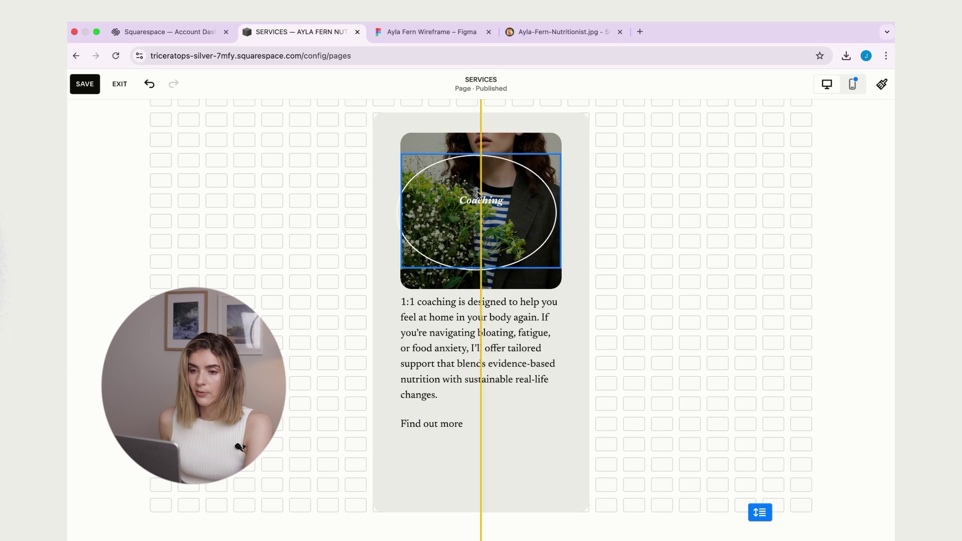
{"action": "left_click", "coordinate": [681, 134]}
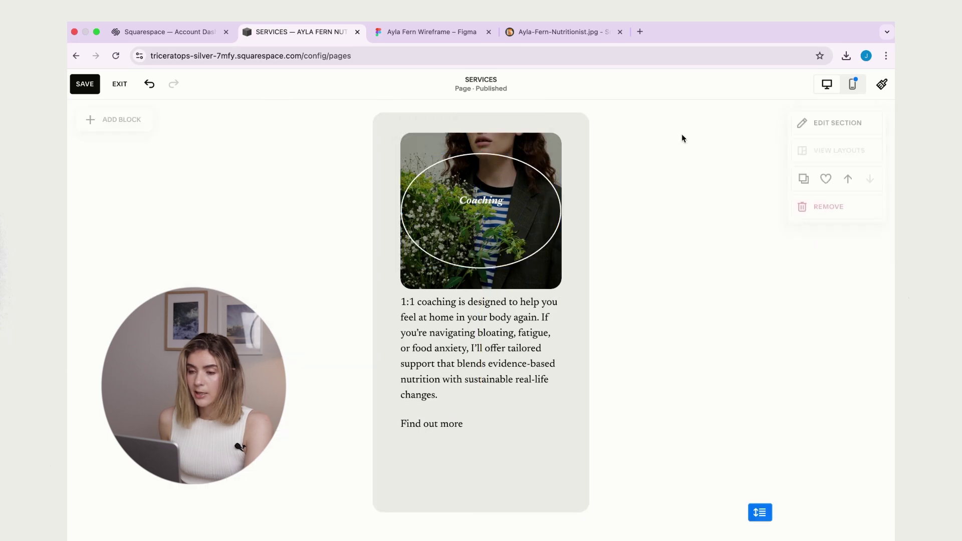
{"action": "left_click", "coordinate": [473, 153]}
{"action": "left_click_drag", "start_coordinate": [481, 153], "coordinate": [482, 174]}
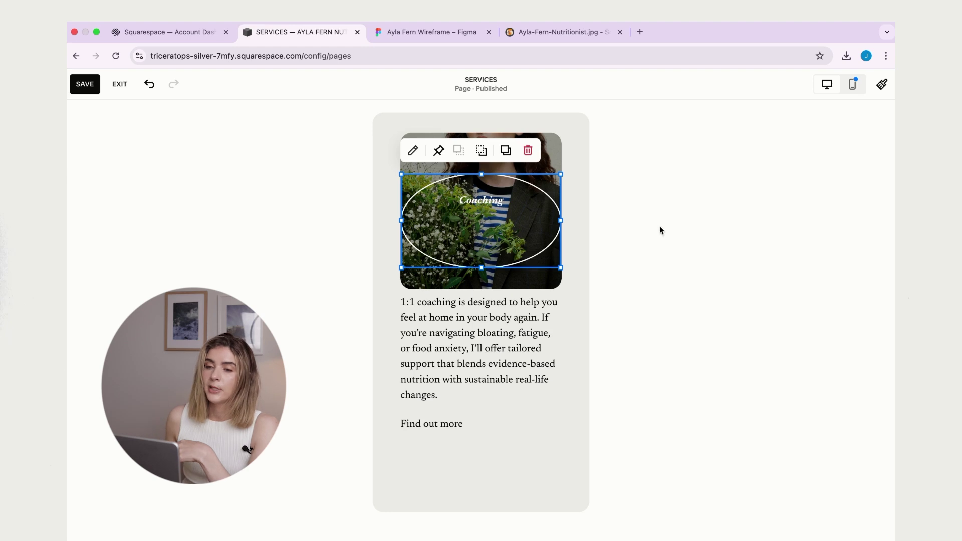
{"action": "left_click_drag", "start_coordinate": [481, 268], "coordinate": [483, 228]}
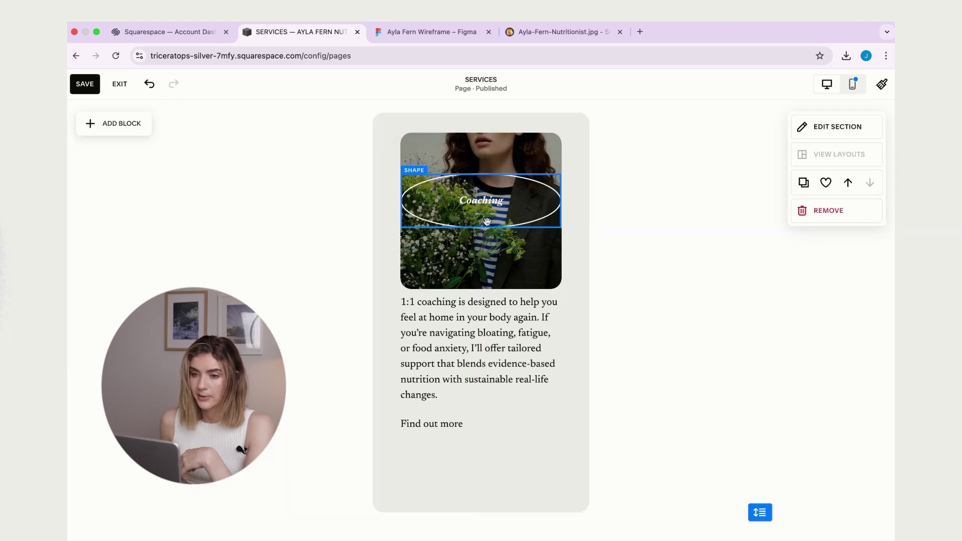
Move the oval one layer backward so the "Coaching" label lies in front of it.
{"action": "mouse_move", "coordinate": [483, 202]}
{"action": "left_mouse_down"}
{"action": "mouse_move", "coordinate": [485, 226]}
{"action": "mouse_move", "coordinate": [484, 206]}
{"action": "left_mouse_up"}
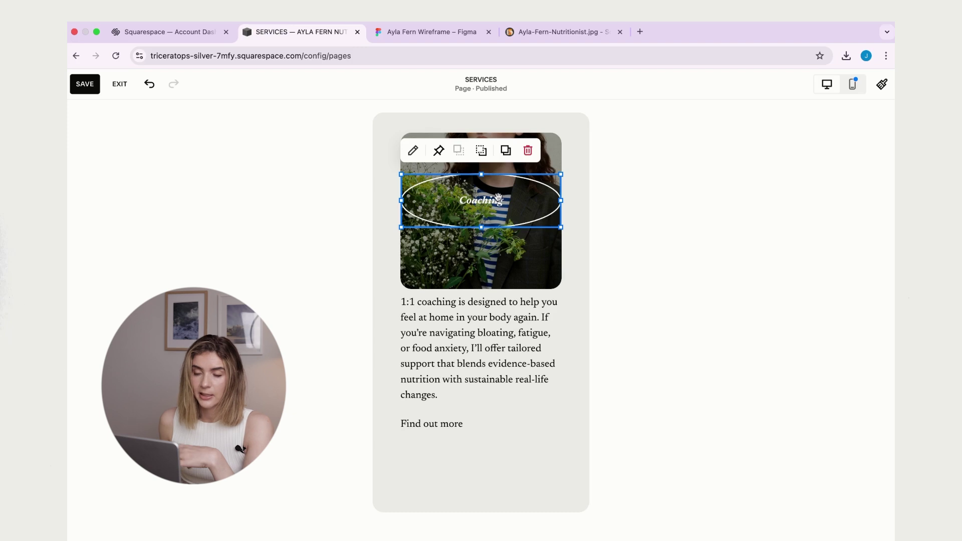
{"action": "left_click", "coordinate": [653, 149]}
{"action": "left_click", "coordinate": [519, 180]}
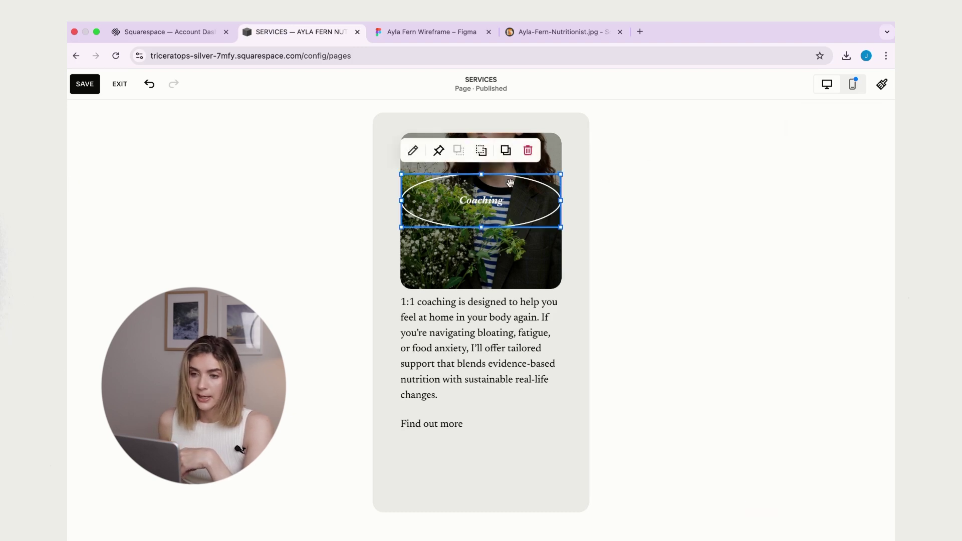
{"action": "left_click", "coordinate": [485, 157]}
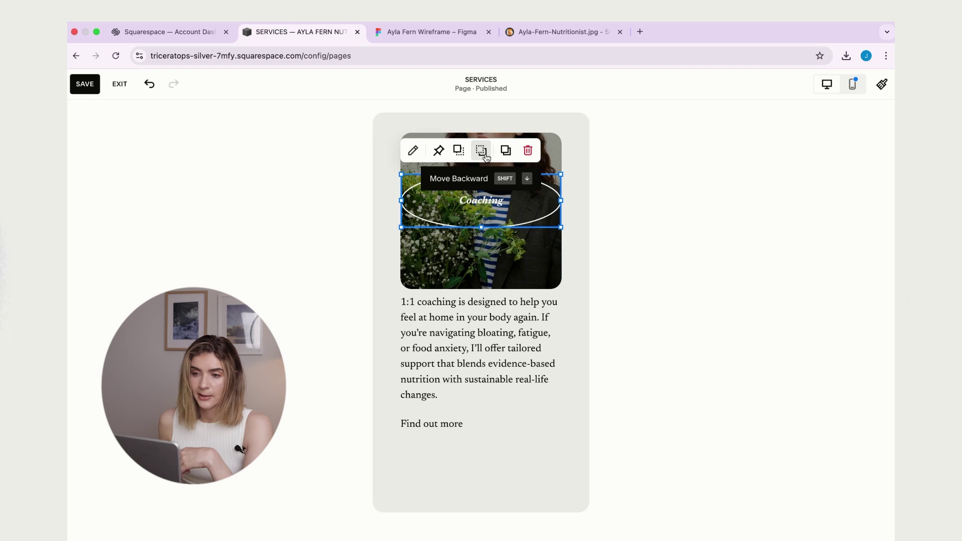
Extend the "Coaching" text block upward so its height matches the oval around it.
{"action": "left_click", "coordinate": [482, 205]}
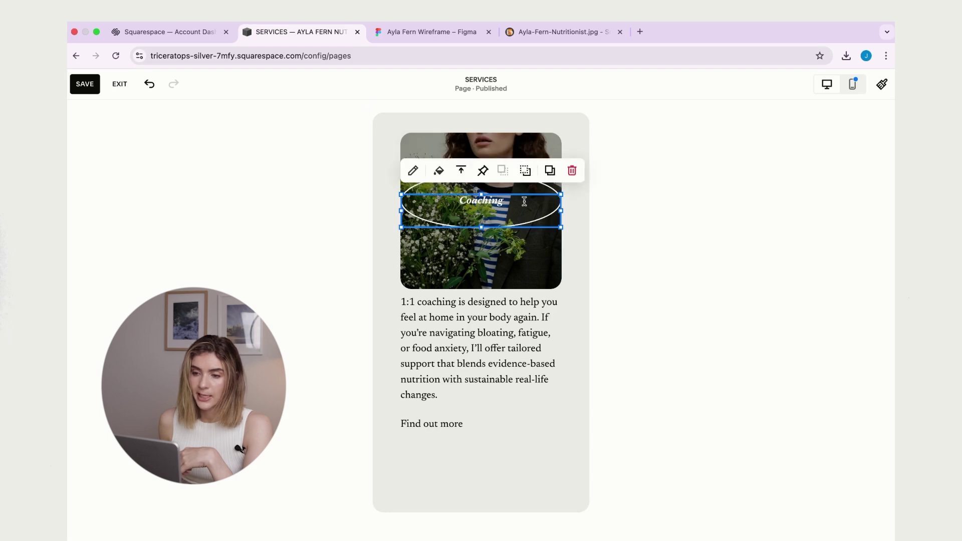
{"action": "left_click", "coordinate": [641, 160]}
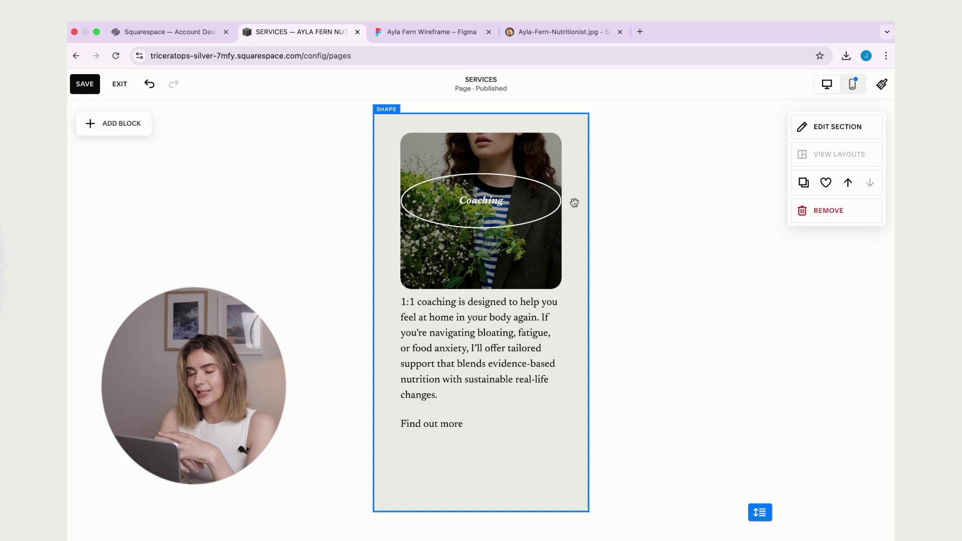
{"action": "left_click", "coordinate": [499, 198]}
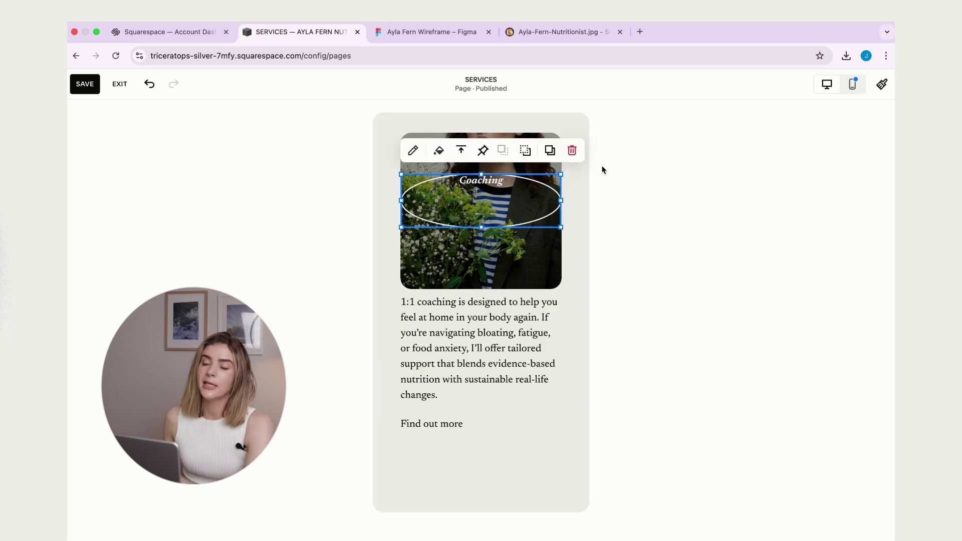
{"action": "left_click_drag", "start_coordinate": [476, 171], "coordinate": [481, 175]}
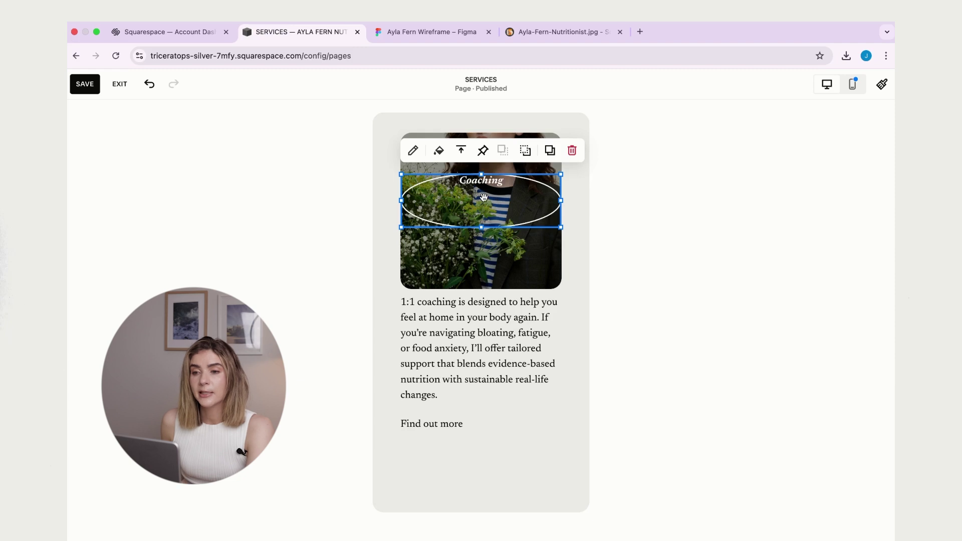
Vertically centre the "Coaching" text within its block so the label sits in the middle of the oval.
{"action": "left_click", "coordinate": [461, 150]}
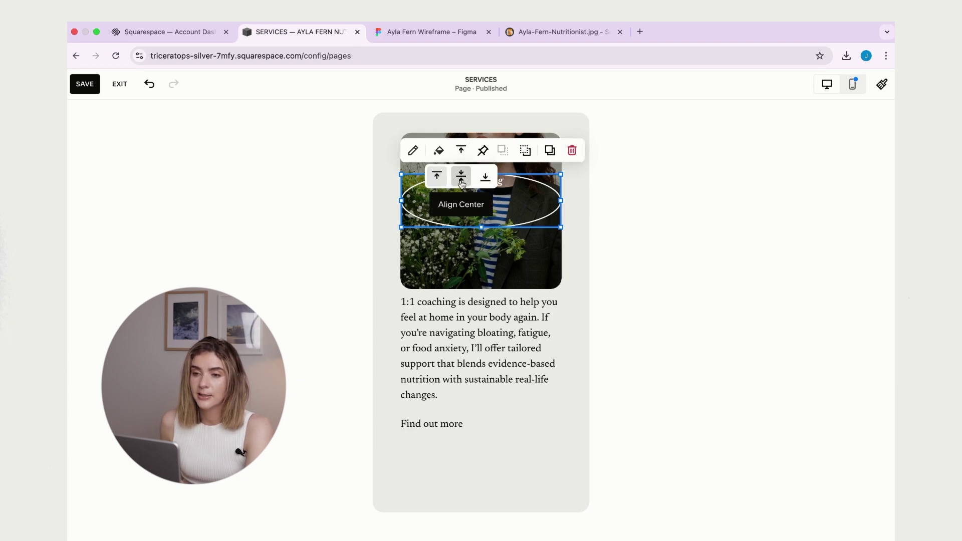
{"action": "left_click", "coordinate": [461, 184]}
{"action": "left_click", "coordinate": [390, 171]}
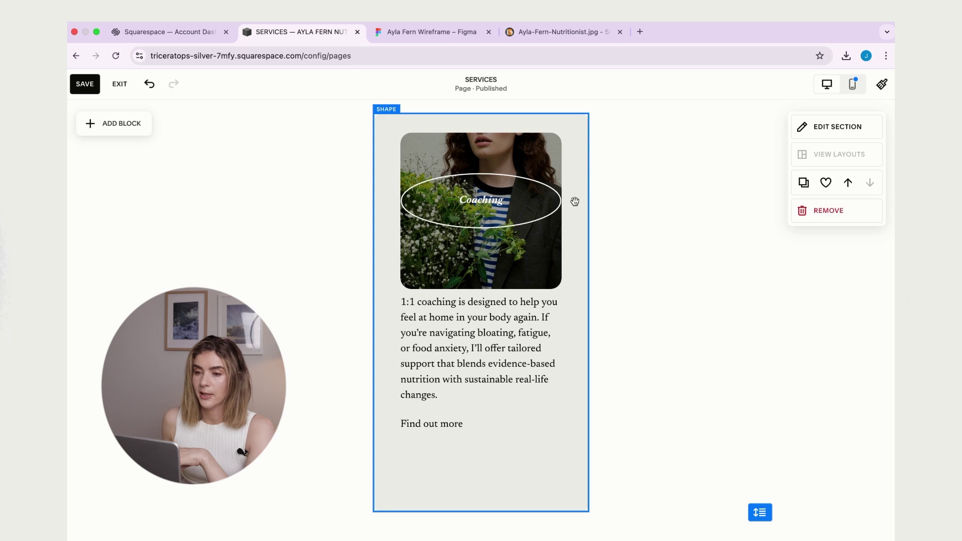
Reduce the width and height of the oval and the "Coaching" text block to a smaller matching frame around the label.
{"action": "left_click", "coordinate": [555, 200]}
{"action": "left_click", "coordinate": [554, 200]}
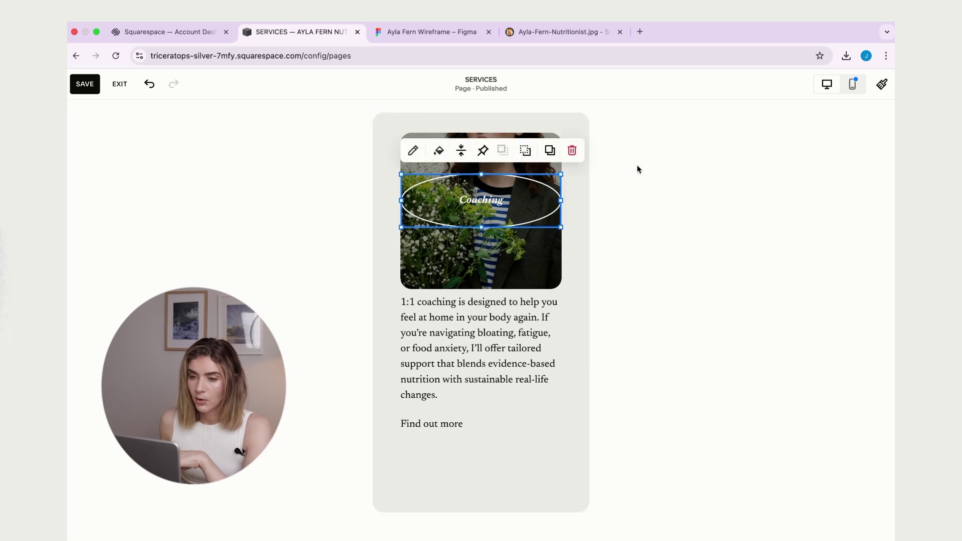
{"action": "left_click", "coordinate": [662, 165]}
{"action": "left_click", "coordinate": [516, 200]}
{"action": "left_click_drag", "start_coordinate": [401, 200], "coordinate": [428, 203]}
{"action": "left_click_drag", "start_coordinate": [560, 200], "coordinate": [483, 203]}
{"action": "left_click", "coordinate": [706, 142]}
{"action": "left_click", "coordinate": [555, 200]}
{"action": "left_click", "coordinate": [713, 142]}
{"action": "left_click", "coordinate": [646, 165]}
{"action": "left_click", "coordinate": [680, 161]}
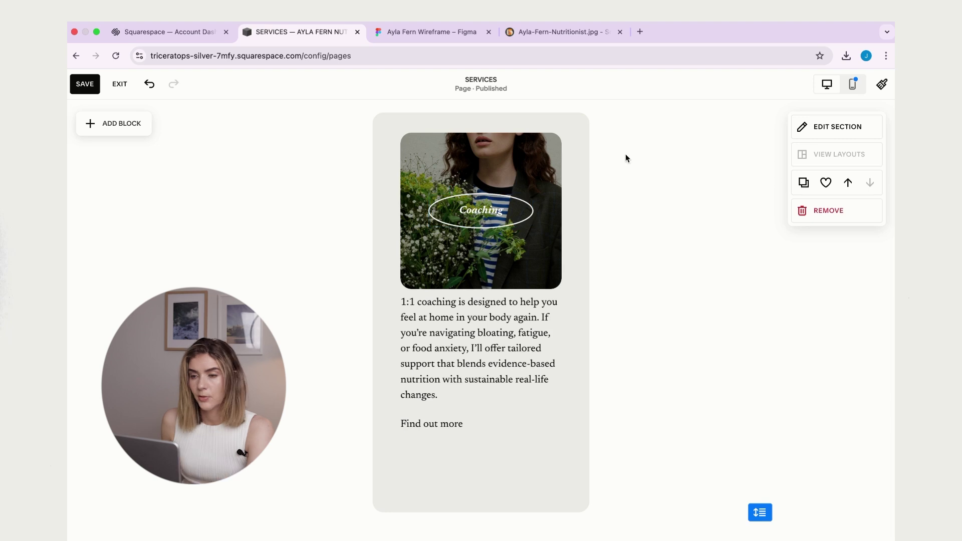
Shorten the card's grey background shape so it ends just below the "Find out more" text.
{"action": "left_click", "coordinate": [530, 479]}
{"action": "left_click_drag", "start_coordinate": [483, 509], "coordinate": [479, 467]}
{"action": "left_click", "coordinate": [421, 443]}
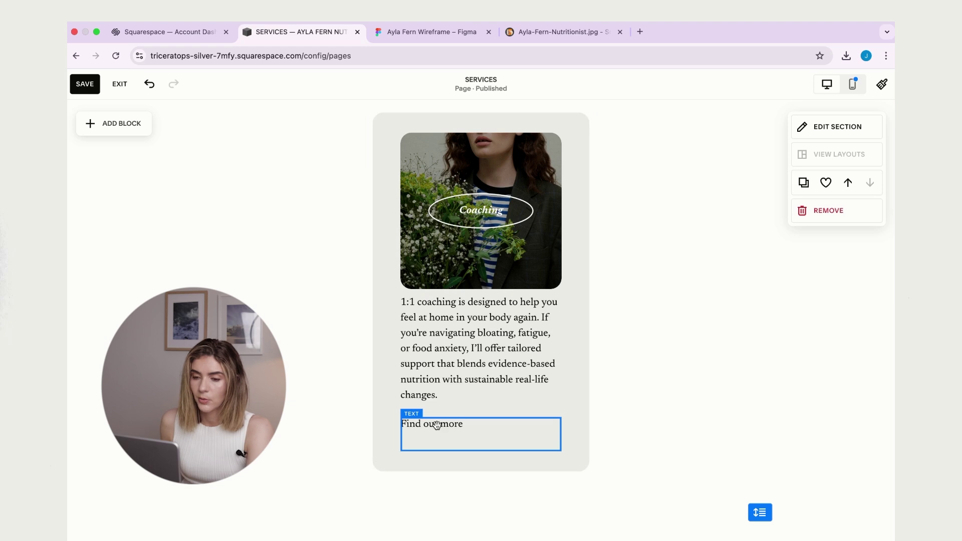
Apply an underline highlight with 0.05em thickness to the "Find out more" text.
{"action": "left_click", "coordinate": [437, 425]}
{"action": "left_click_drag", "start_coordinate": [476, 448], "coordinate": [476, 440]}
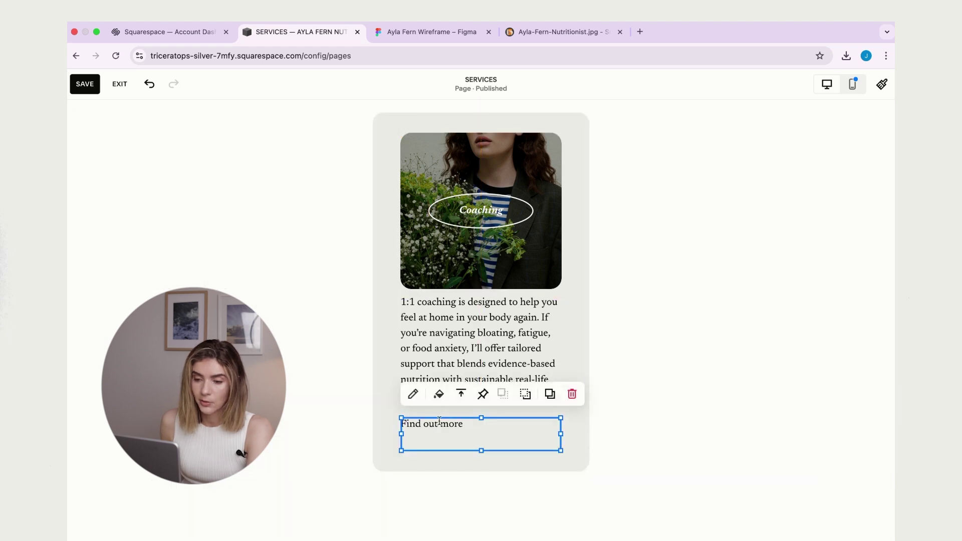
{"action": "triple_click", "coordinate": [438, 423]}
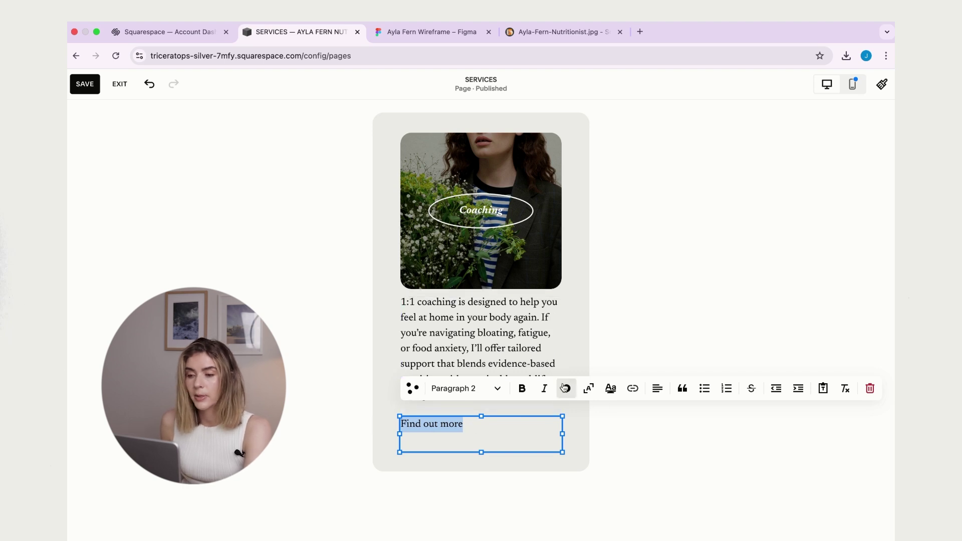
{"action": "left_click", "coordinate": [637, 414]}
{"action": "left_click", "coordinate": [424, 431]}
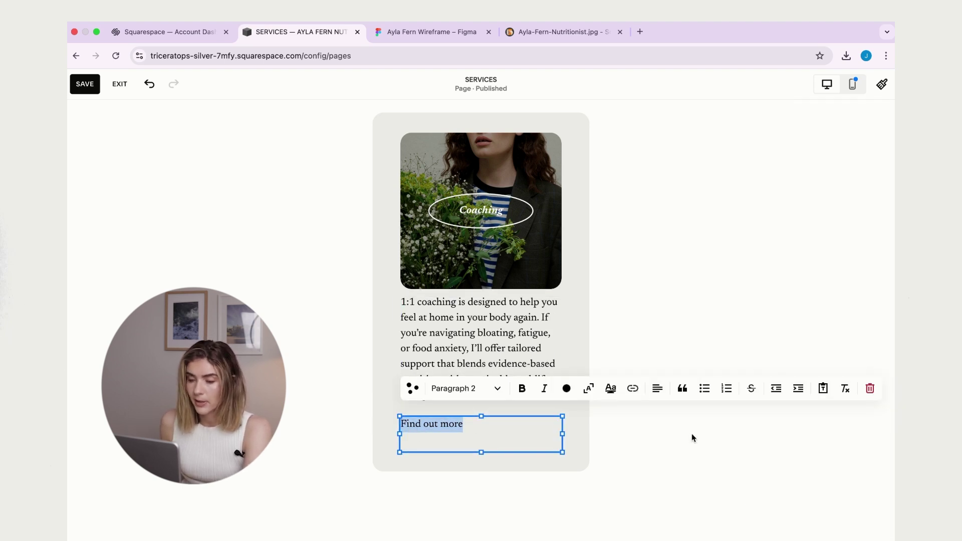
{"action": "left_click", "coordinate": [610, 390]}
{"action": "left_click_drag", "start_coordinate": [597, 404], "coordinate": [580, 407]}
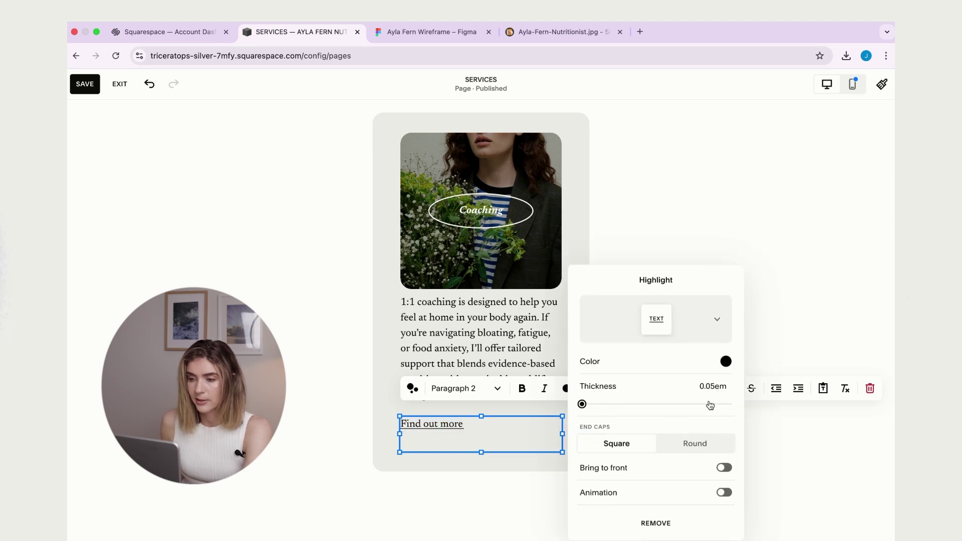
{"action": "left_click", "coordinate": [649, 363]}
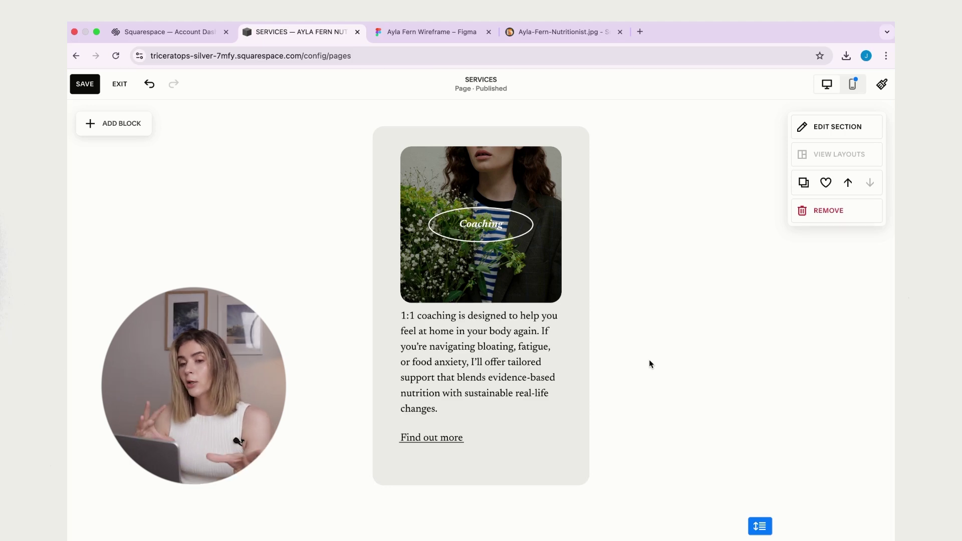
Duplicate the complete Coaching card and arrange the original and the copy side by side with their tops aligned.
{"action": "left_click_drag", "start_coordinate": [615, 134], "coordinate": [344, 495]}
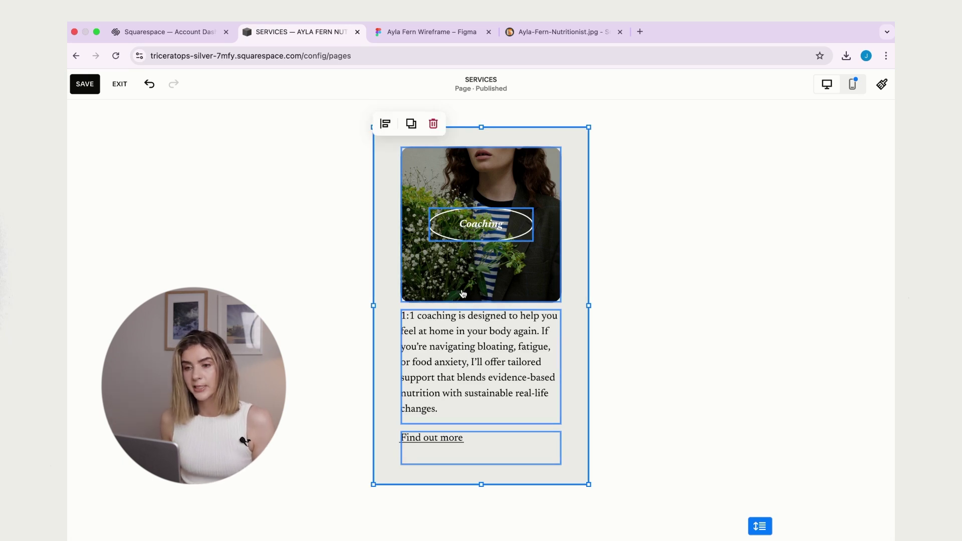
{"action": "left_click_drag", "start_coordinate": [463, 294], "coordinate": [727, 236]}
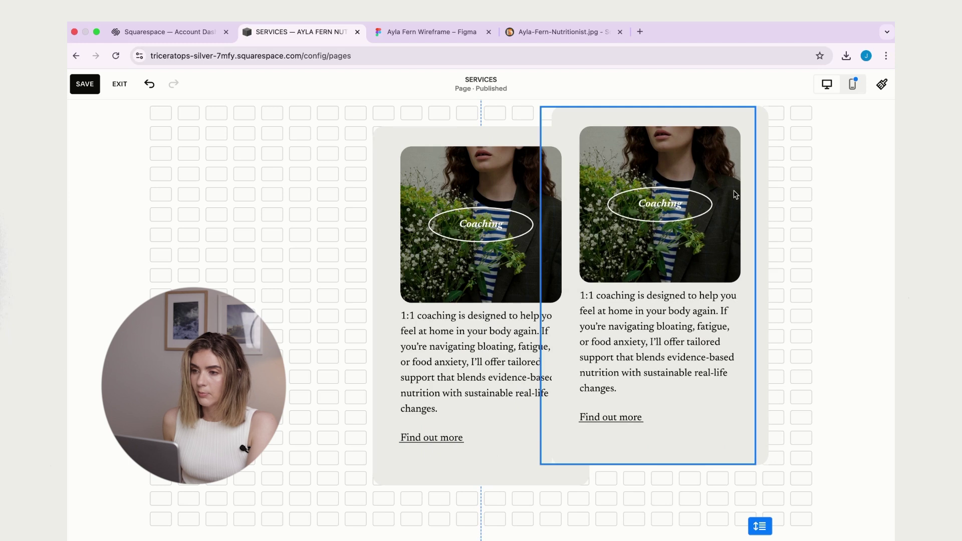
{"action": "left_click_drag", "start_coordinate": [735, 194], "coordinate": [735, 195]}
{"action": "left_click_drag", "start_coordinate": [506, 228], "coordinate": [286, 218]}
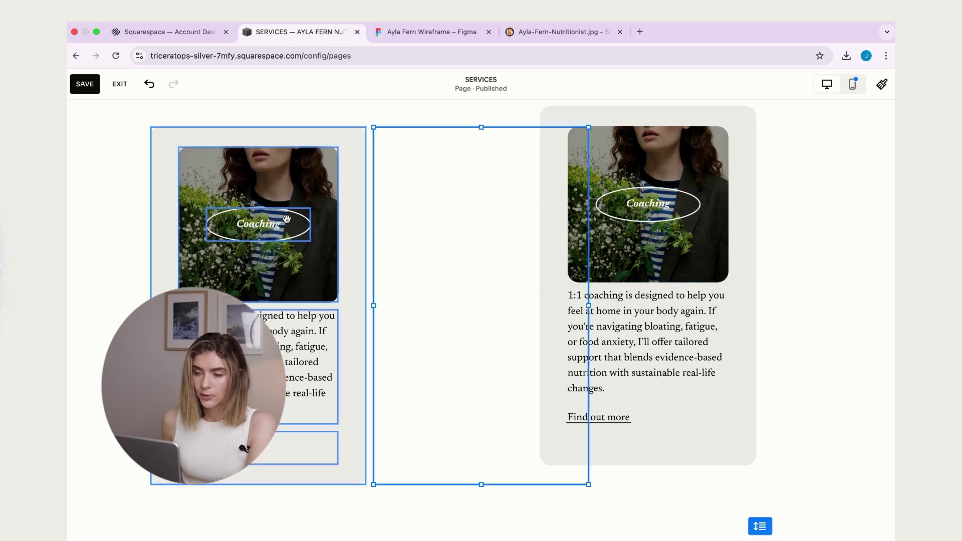
{"action": "left_click_drag", "start_coordinate": [498, 118], "coordinate": [662, 472]}
{"action": "left_click_drag", "start_coordinate": [598, 193], "coordinate": [467, 177]}
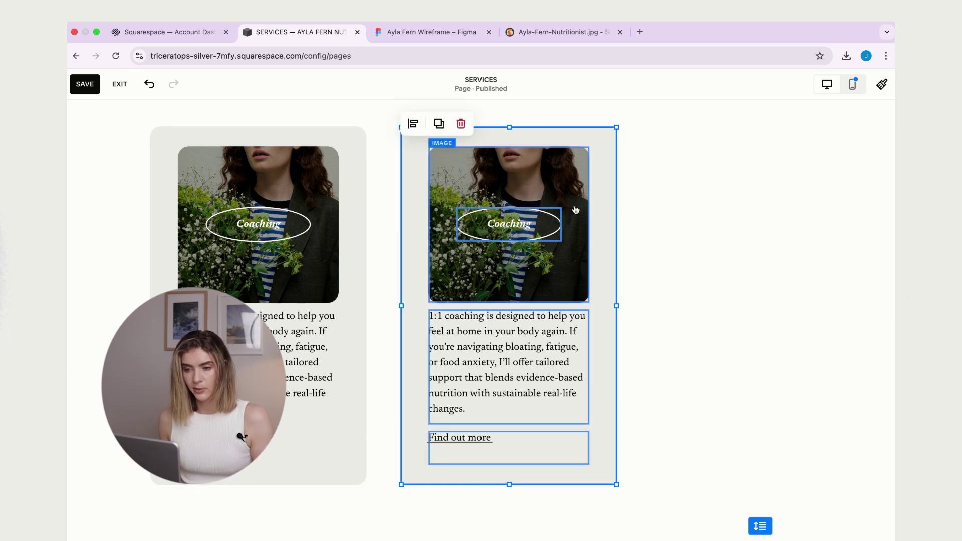
Duplicate the second card to make a third card and align it in a row with the other two.
{"action": "left_click_drag", "start_coordinate": [576, 210], "coordinate": [822, 198]}
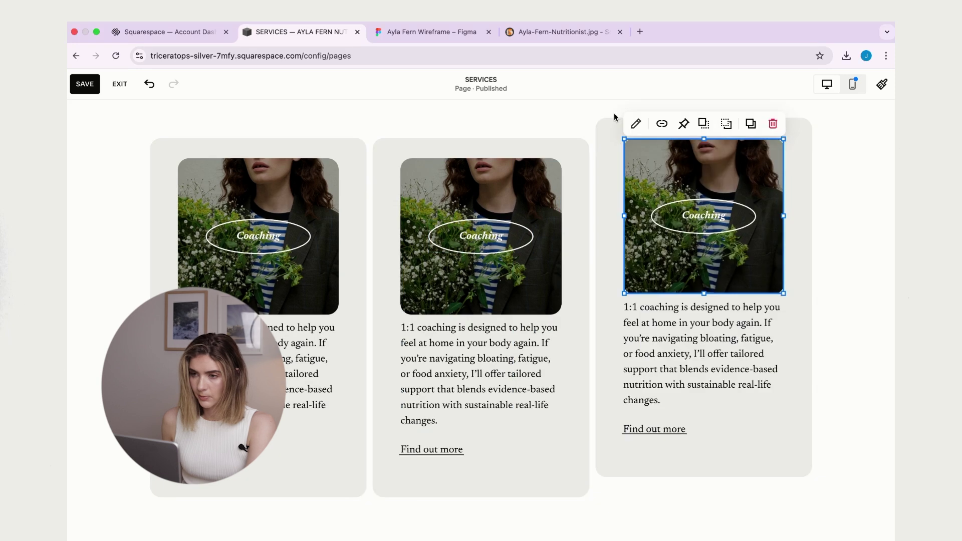
{"action": "left_click_drag", "start_coordinate": [600, 117], "coordinate": [702, 511]}
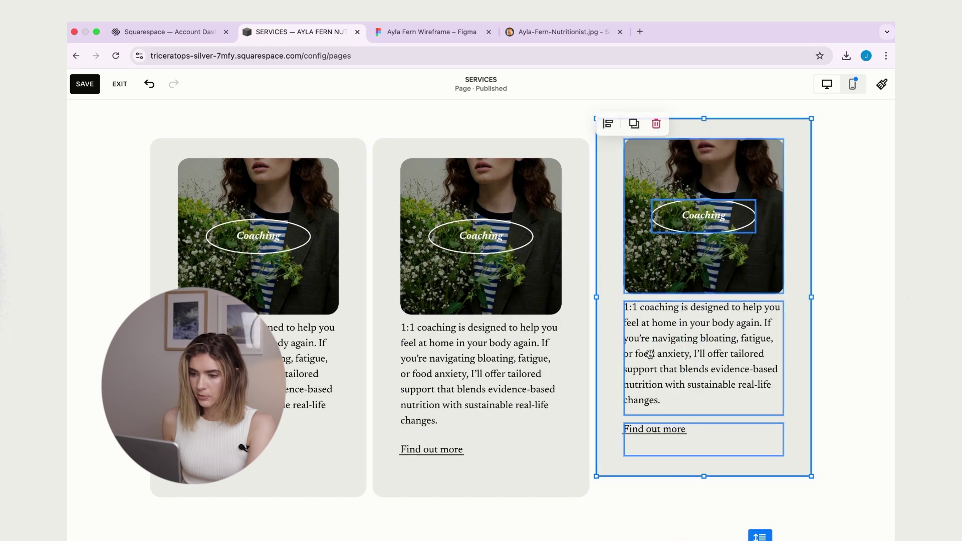
{"action": "left_click_drag", "start_coordinate": [635, 161], "coordinate": [634, 182]}
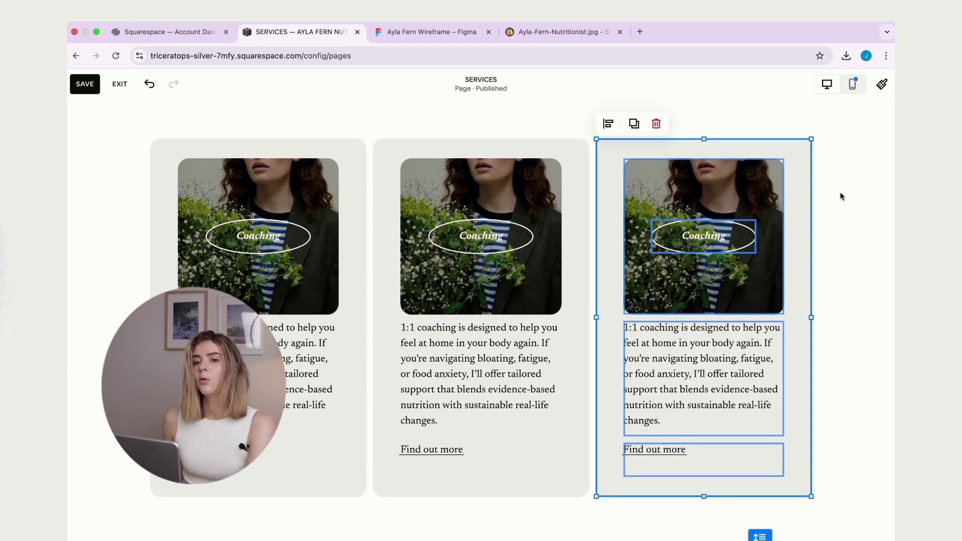
{"action": "left_click", "coordinate": [822, 225]}
{"action": "left_click_drag", "start_coordinate": [232, 112], "coordinate": [230, 135]}
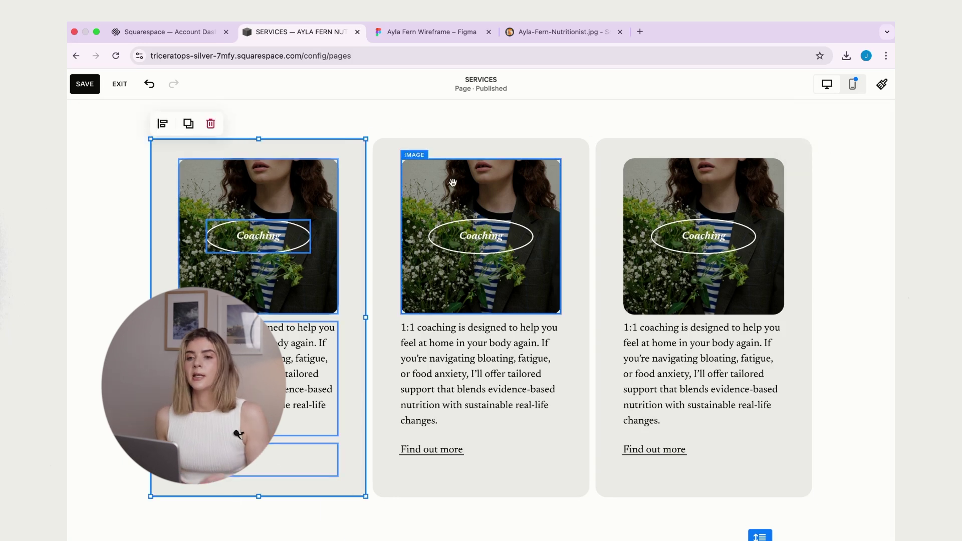
Display the layout grid of the section that holds the three cards.
{"action": "scroll", "coordinate": [553, 244], "scroll_direction": "down", "scroll_amount": 3}
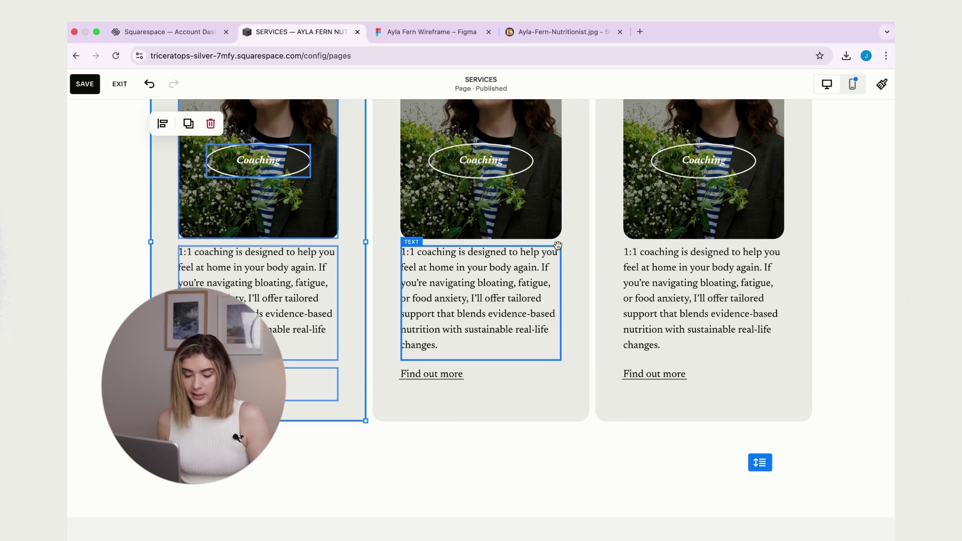
{"action": "left_click_drag", "start_coordinate": [558, 244], "coordinate": [558, 245]}
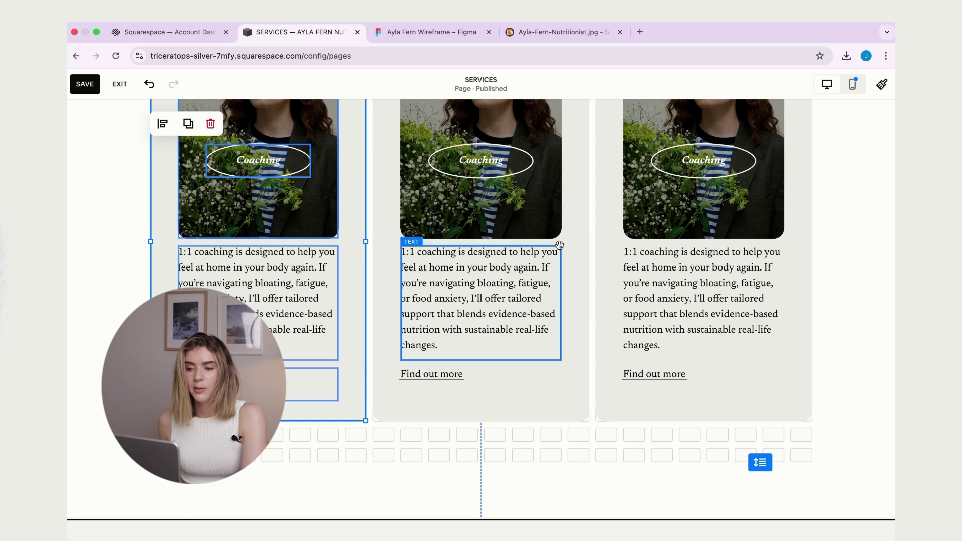
{"action": "left_click", "coordinate": [612, 437]}
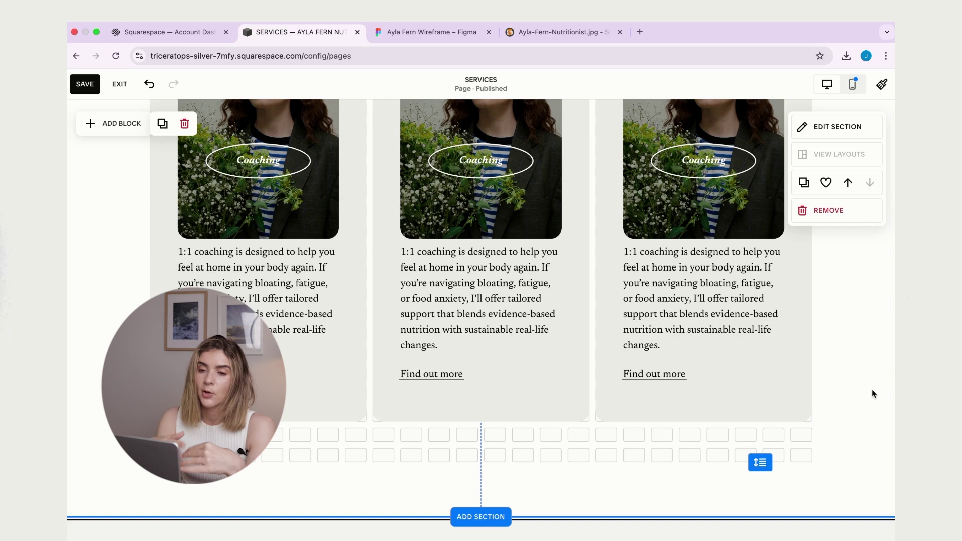
{"action": "scroll", "coordinate": [845, 391], "scroll_direction": "up", "scroll_amount": 1}
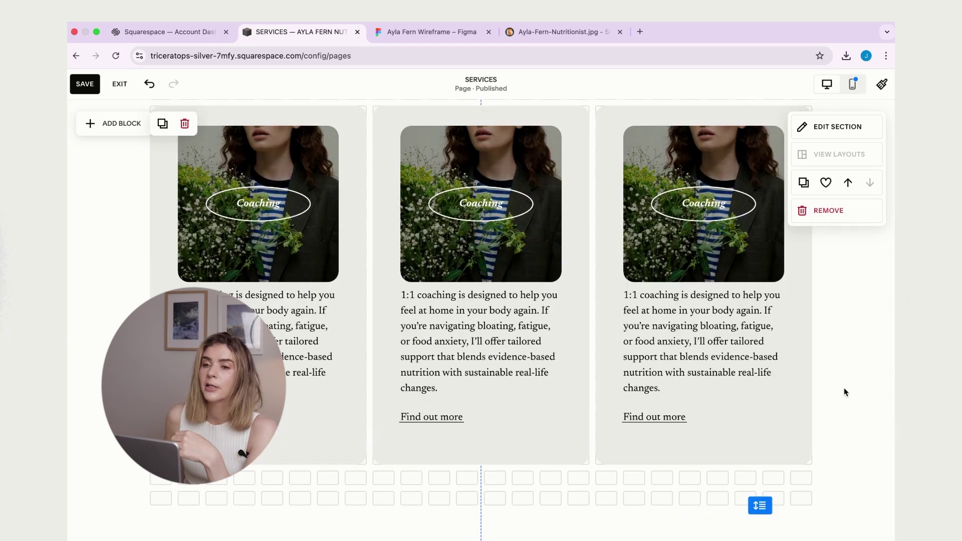
Copy the "Gut Reset Programme" label from the Figma wireframe and paste it over "Coaching" on the middle Squarespace card.
{"action": "left_click", "coordinate": [465, 36]}
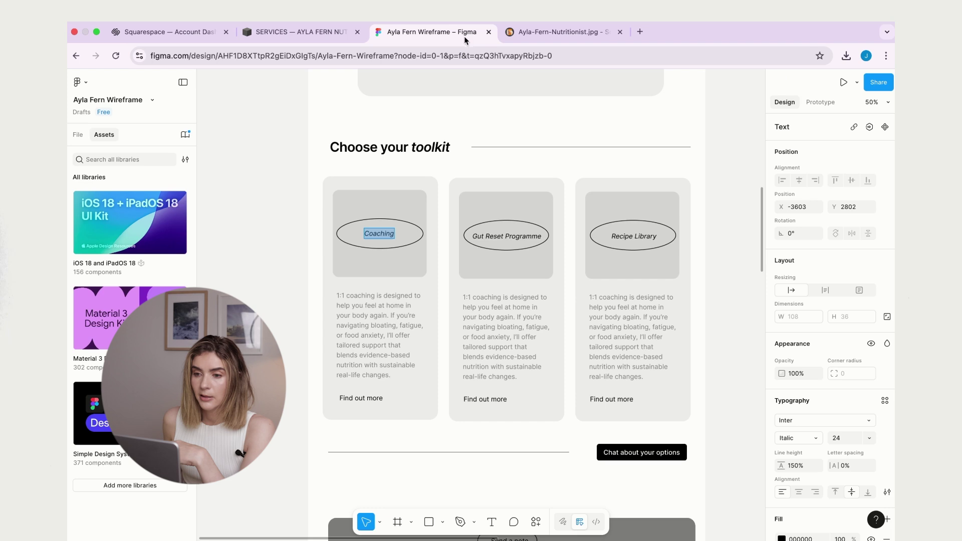
{"action": "double_click", "coordinate": [500, 236]}
{"action": "key", "text": "super+c"}
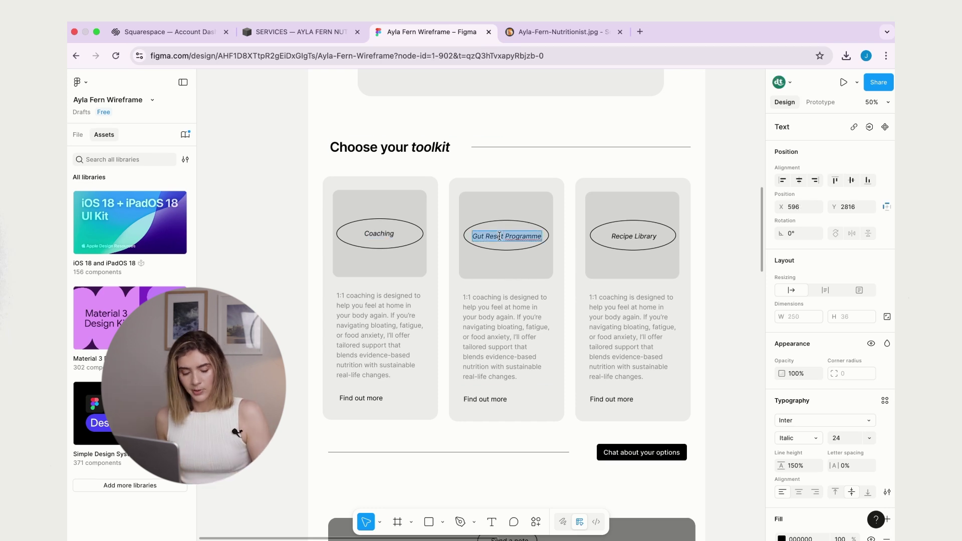
{"action": "left_click", "coordinate": [300, 31]}
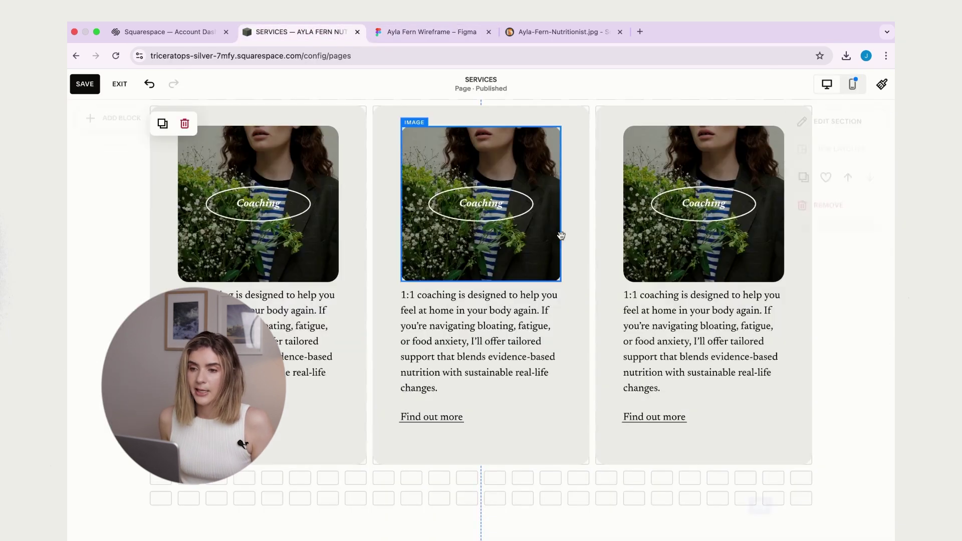
{"action": "left_click", "coordinate": [477, 201]}
{"action": "double_click", "coordinate": [477, 200]}
{"action": "key", "text": "super+v"}
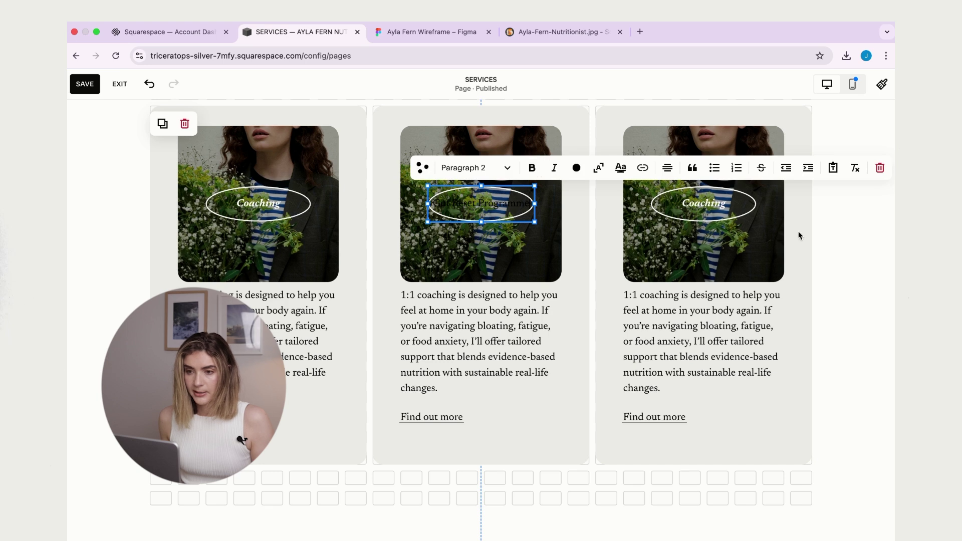
{"action": "key", "text": "Escape"}
Format the "Gut Reset Programme" label as bold italic in the palette's white.
{"action": "triple_click", "coordinate": [505, 203]}
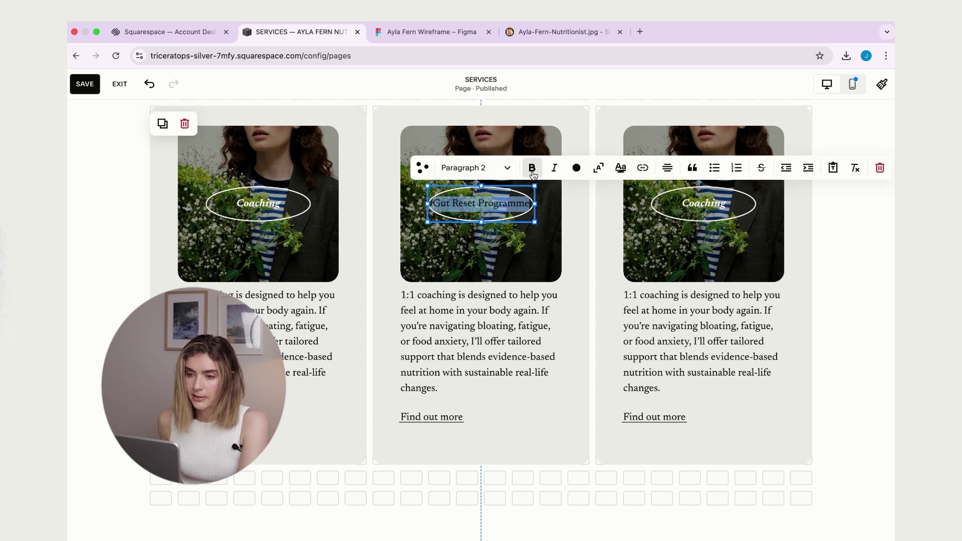
{"action": "left_click", "coordinate": [533, 170]}
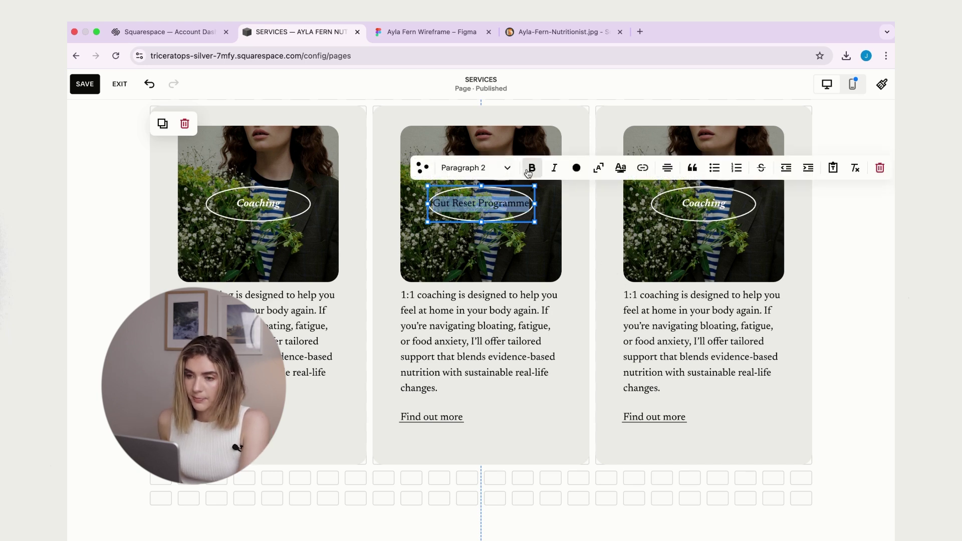
{"action": "key", "text": "Escape"}
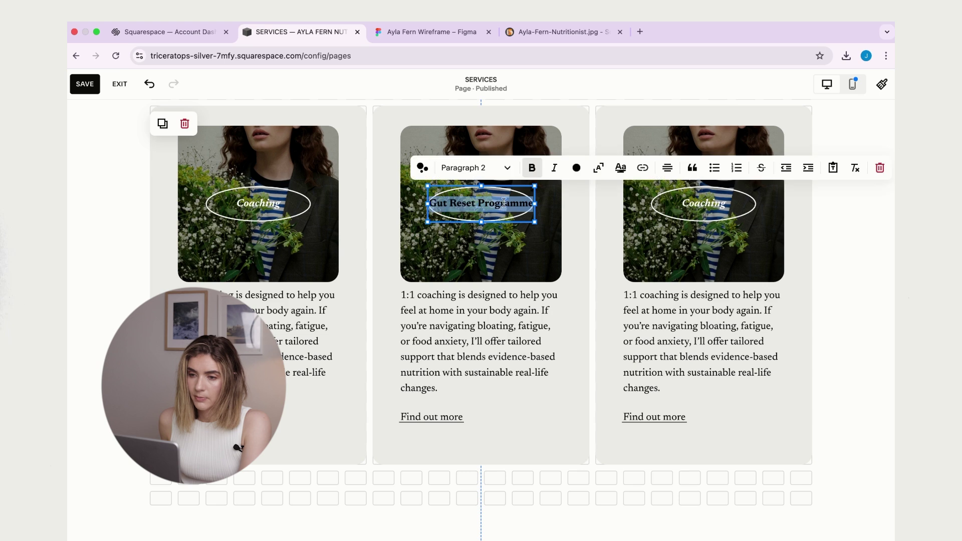
{"action": "left_click", "coordinate": [553, 169]}
{"action": "left_click", "coordinate": [576, 171]}
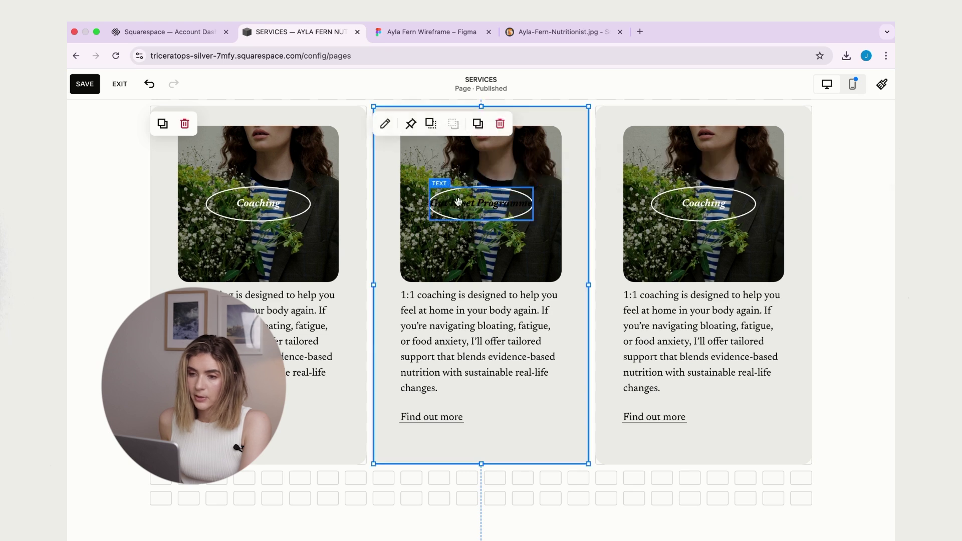
{"action": "triple_click", "coordinate": [480, 203]}
{"action": "left_click", "coordinate": [576, 167]}
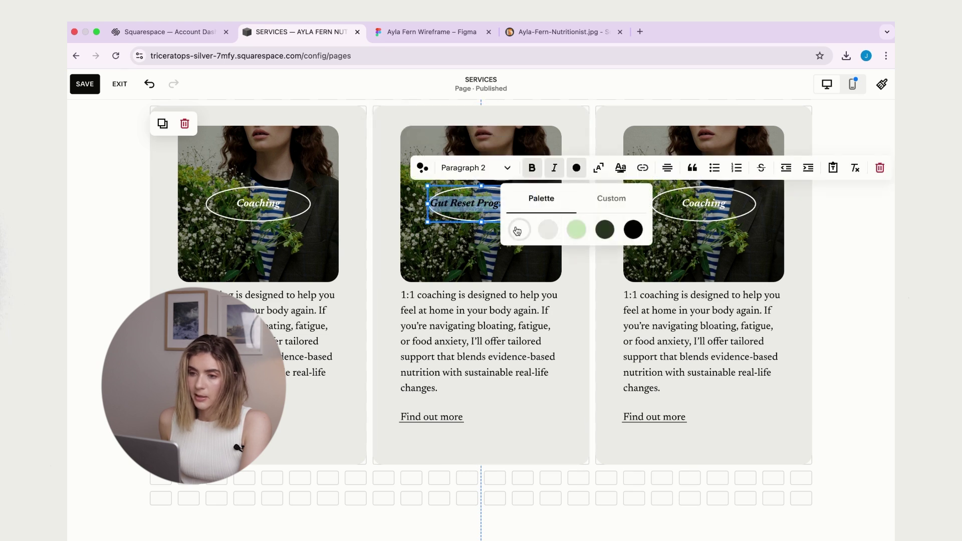
{"action": "left_click", "coordinate": [519, 229]}
{"action": "key", "text": "Escape"}
{"action": "key", "text": "Escape"}
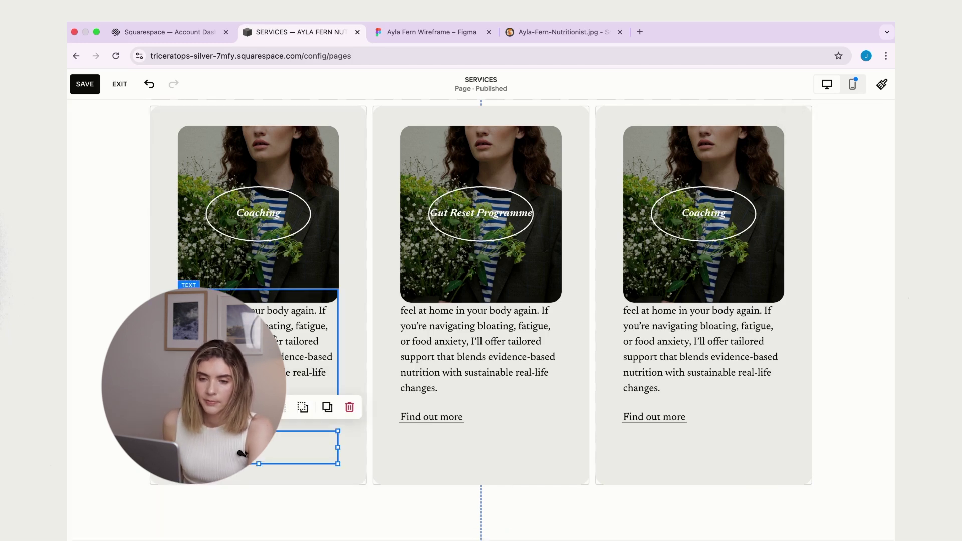
Move the description and "Find out more" texts of the second and third cards down so they sit clear beneath the images.
{"action": "left_click_drag", "start_coordinate": [431, 418], "coordinate": [433, 443]}
{"action": "left_click_drag", "start_coordinate": [468, 353], "coordinate": [467, 374]}
{"action": "left_click_drag", "start_coordinate": [661, 419], "coordinate": [664, 444]}
{"action": "left_click", "coordinate": [643, 328]}
{"action": "left_click_drag", "start_coordinate": [643, 327], "coordinate": [638, 347]}
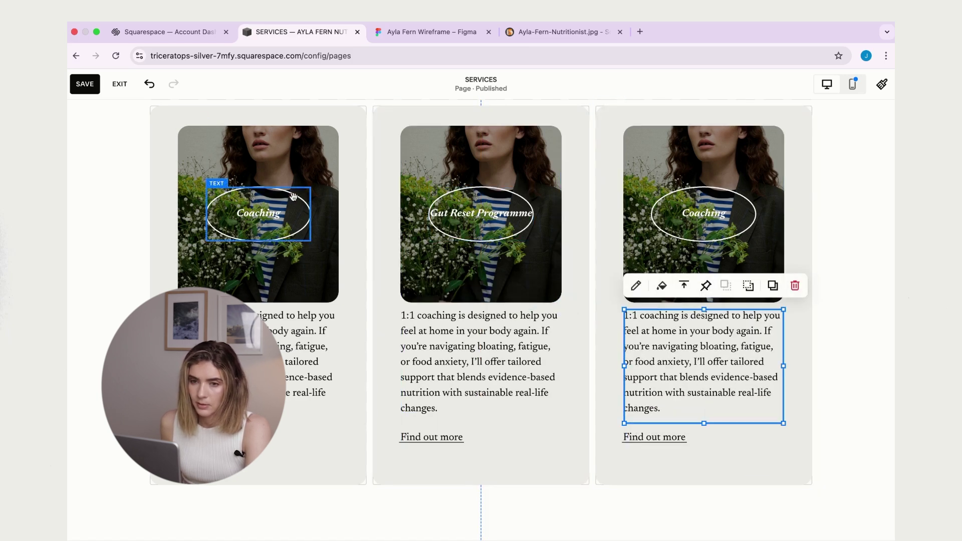
Shorten the "Coaching" text block and its oval on the first card so the oval closely surrounds the label.
{"action": "left_click", "coordinate": [228, 200]}
{"action": "mouse_move", "coordinate": [259, 188]}
{"action": "left_mouse_down"}
{"action": "mouse_move", "coordinate": [260, 206]}
{"action": "mouse_move", "coordinate": [260, 196]}
{"action": "left_mouse_up"}
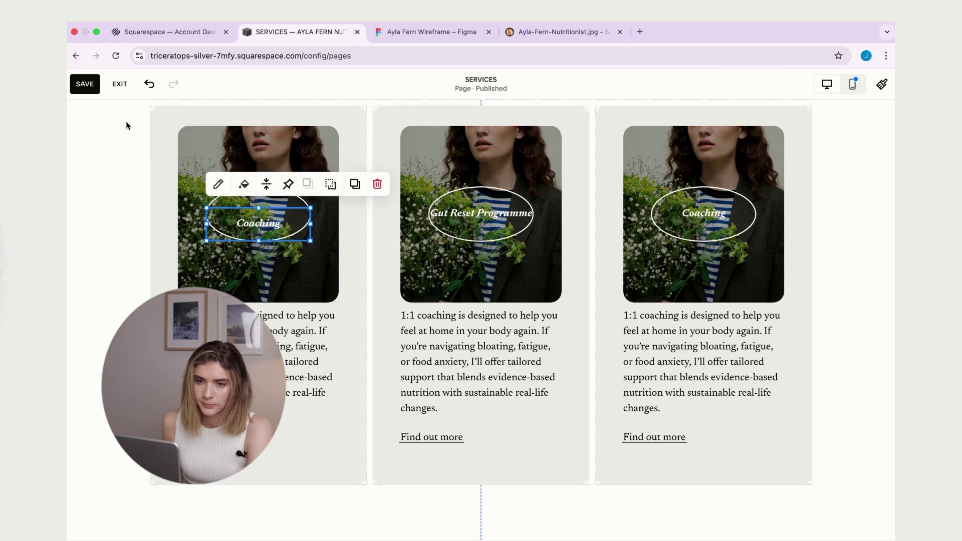
{"action": "left_click_drag", "start_coordinate": [255, 212], "coordinate": [257, 197]}
{"action": "left_click", "coordinate": [158, 231]}
{"action": "left_click", "coordinate": [273, 245]}
{"action": "left_click_drag", "start_coordinate": [266, 232], "coordinate": [276, 209]}
Shorten the "Gut Reset Programme" text block and its oval on the second card to match the first card.
{"action": "left_click", "coordinate": [496, 215]}
{"action": "left_click_drag", "start_coordinate": [500, 237], "coordinate": [494, 210]}
{"action": "left_click", "coordinate": [495, 232]}
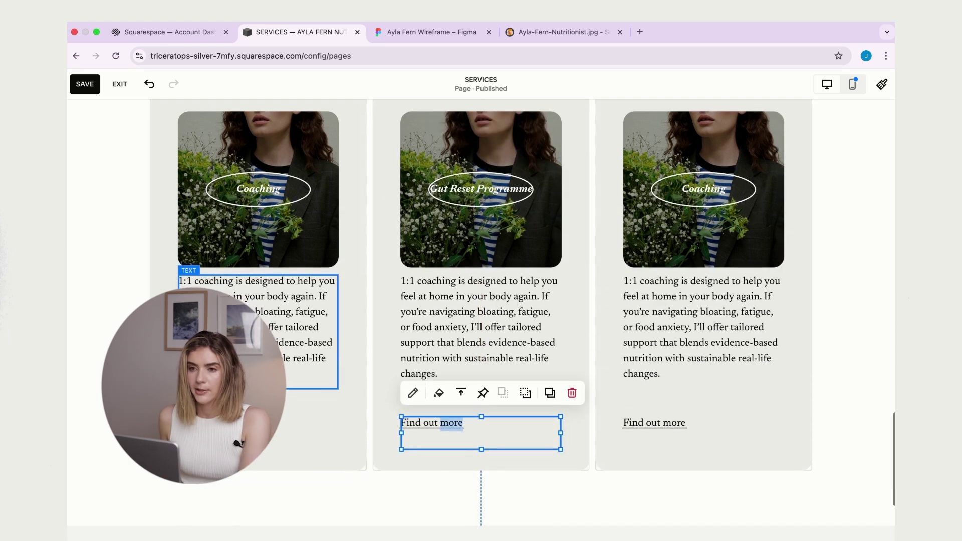
Switch to the Figma wireframe, select the Gut Reset Programme card's description text, and return to the Squarespace Services page.
{"action": "left_click", "coordinate": [422, 33]}
{"action": "left_click", "coordinate": [507, 307]}
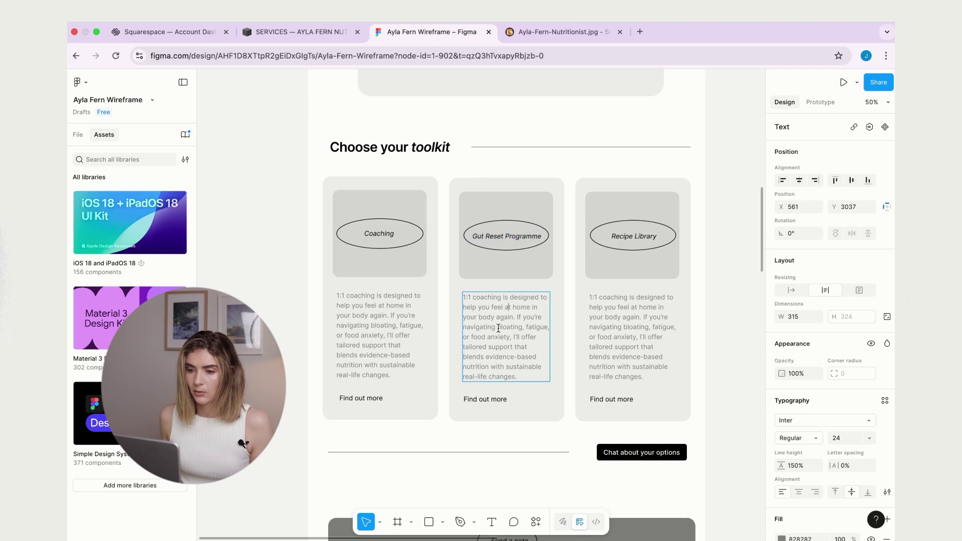
{"action": "key", "text": "super+a"}
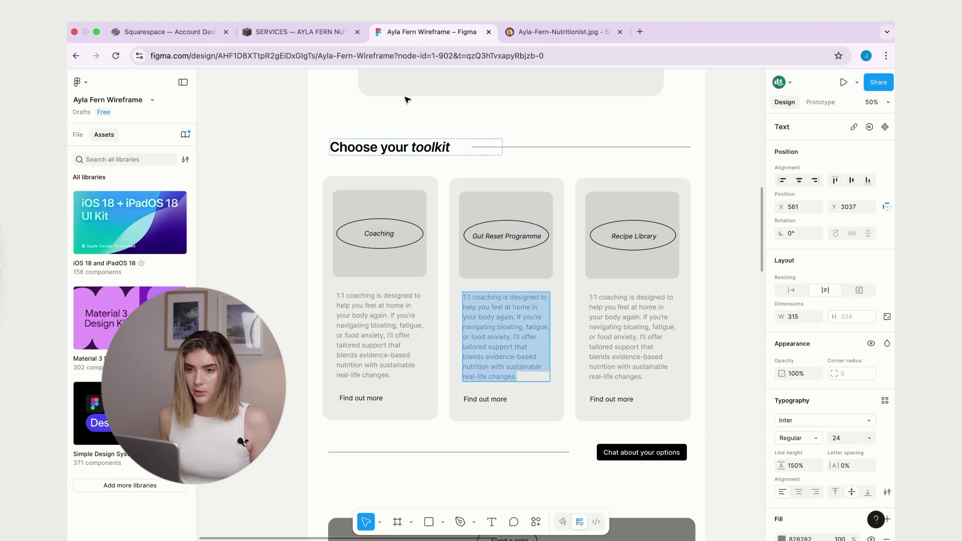
{"action": "left_click", "coordinate": [317, 33]}
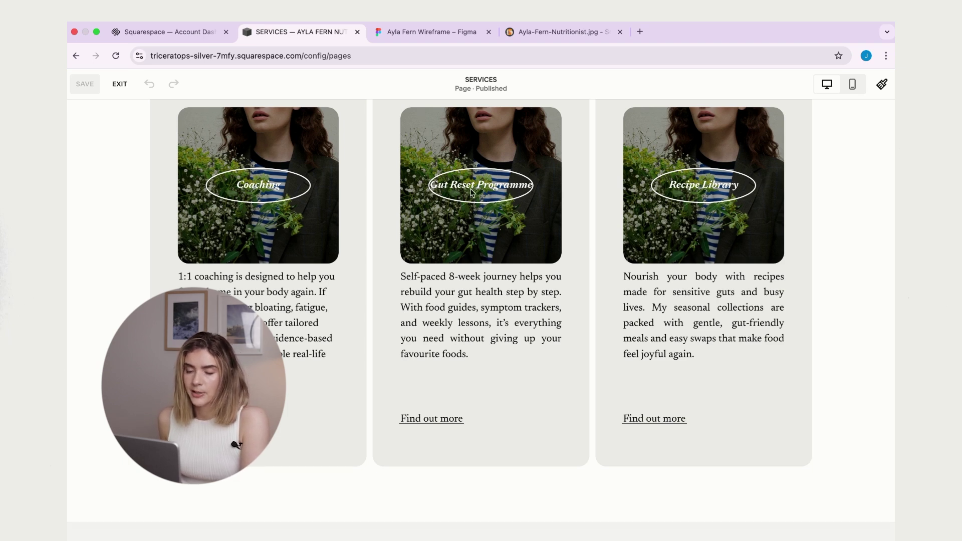
Try to widen the ovals around the first two card labels and resize the "Coaching" text block to suit.
{"action": "scroll", "coordinate": [461, 205], "scroll_direction": "up", "scroll_amount": 1}
{"action": "left_click", "coordinate": [429, 217]}
{"action": "left_click_drag", "start_coordinate": [429, 217], "coordinate": [443, 223]}
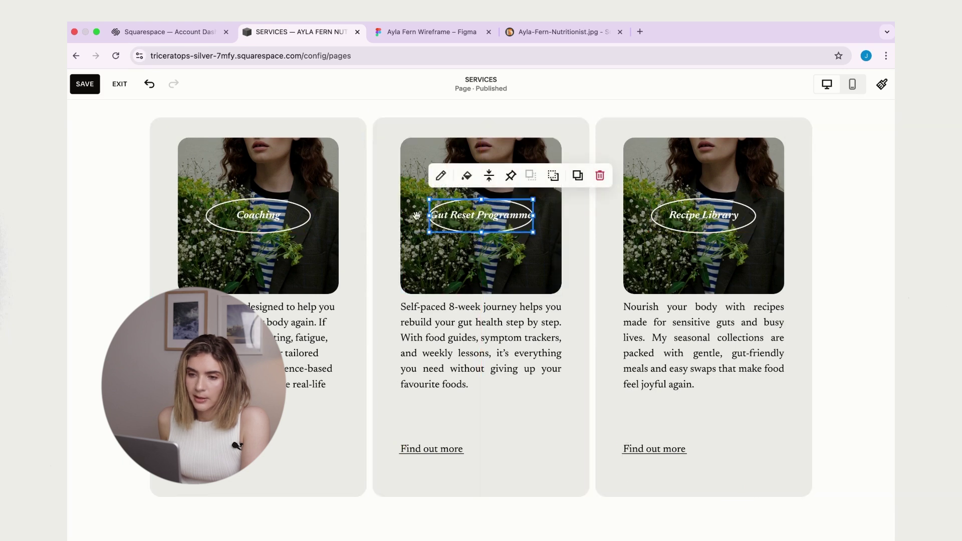
{"action": "left_click", "coordinate": [293, 205]}
{"action": "left_click_drag", "start_coordinate": [310, 215], "coordinate": [338, 217]}
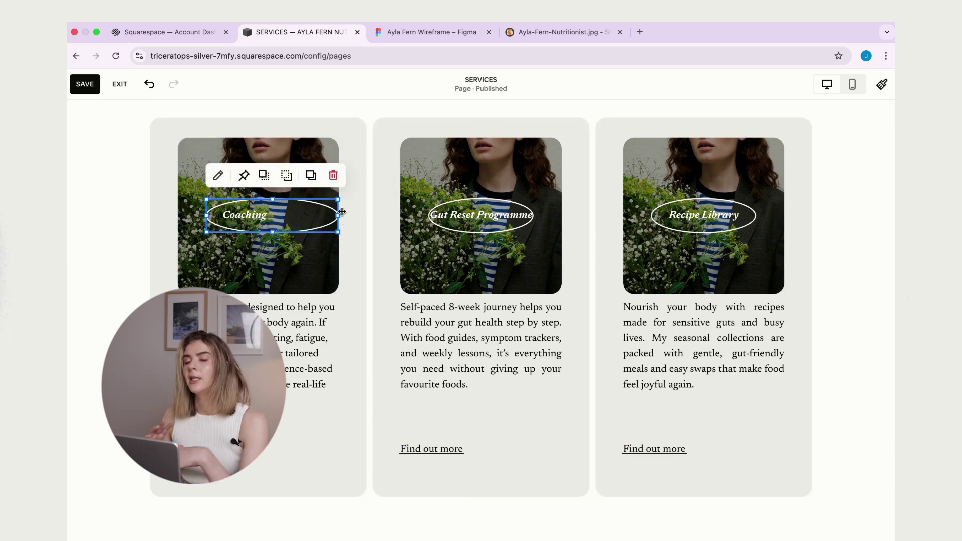
{"action": "left_click", "coordinate": [247, 221]}
{"action": "left_click_drag", "start_coordinate": [283, 216], "coordinate": [310, 216]}
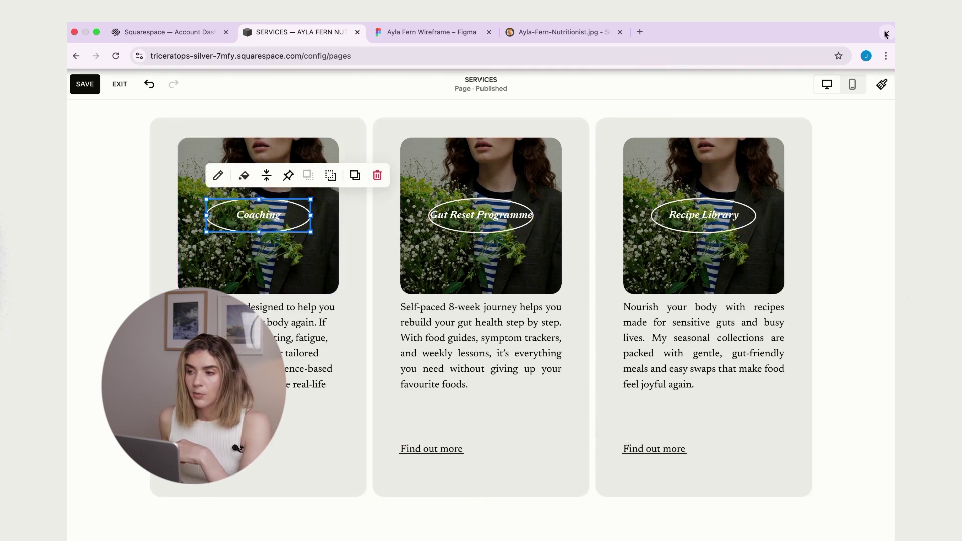
Set the site-wide Paragraph 2 font size to 1rem, save the change and close the site styles.
{"action": "left_click", "coordinate": [881, 85]}
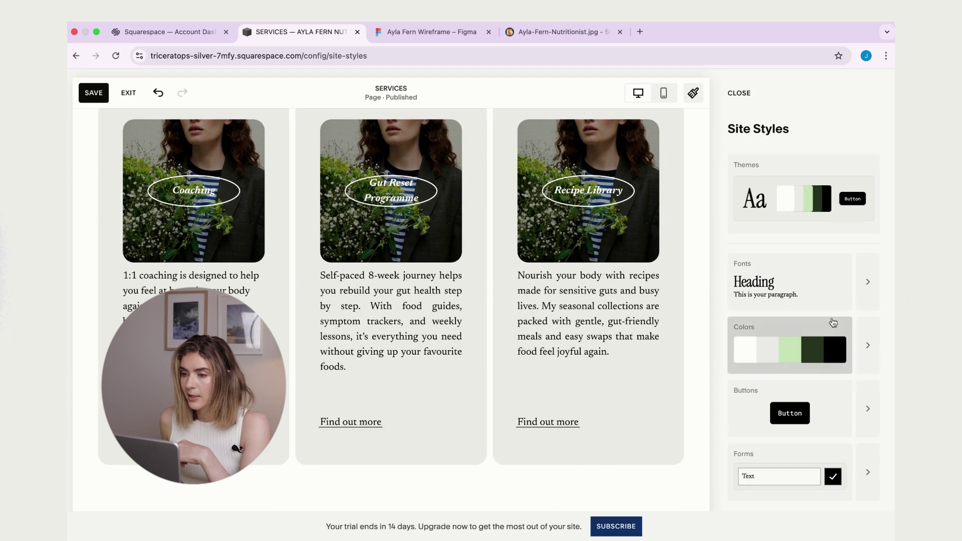
{"action": "left_click", "coordinate": [839, 340]}
{"action": "left_click", "coordinate": [820, 342]}
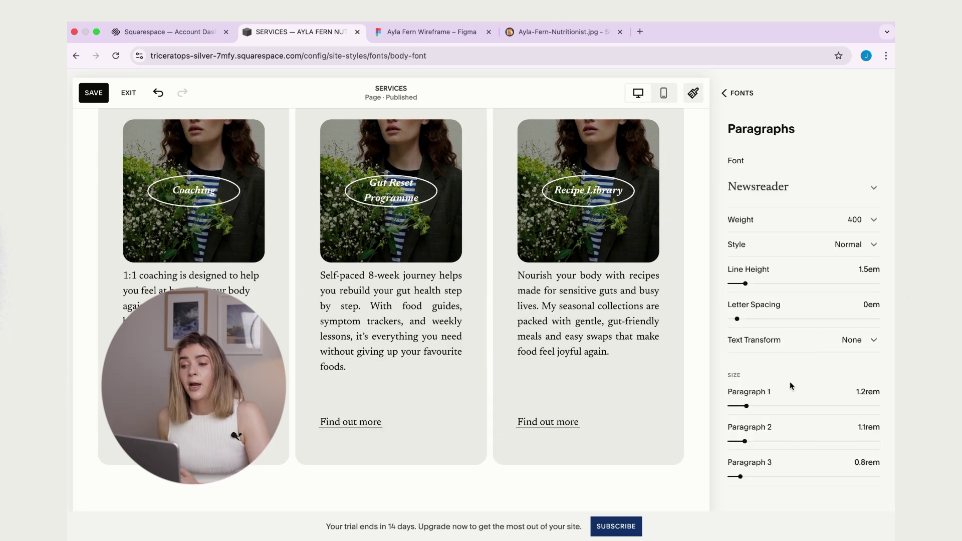
{"action": "left_click_drag", "start_coordinate": [745, 440], "coordinate": [743, 441]}
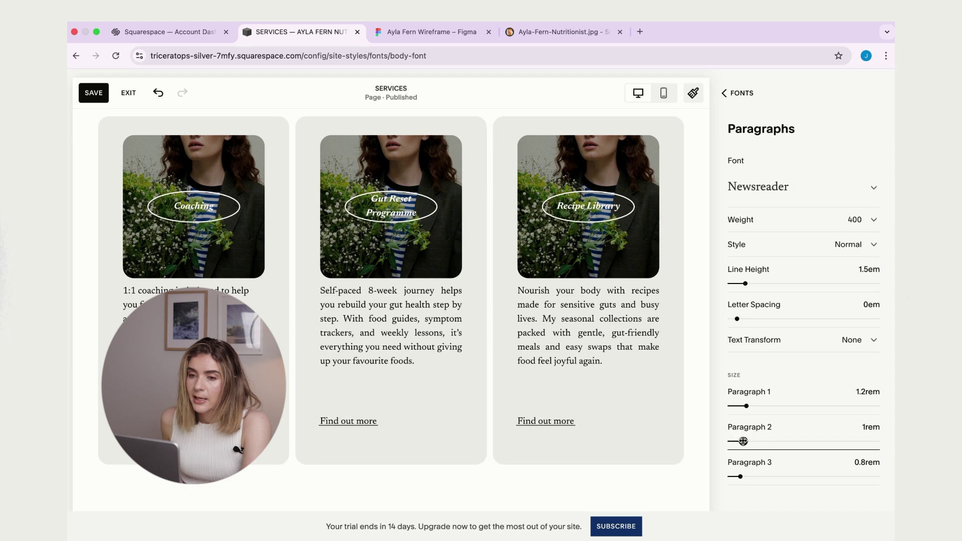
{"action": "left_click", "coordinate": [85, 92]}
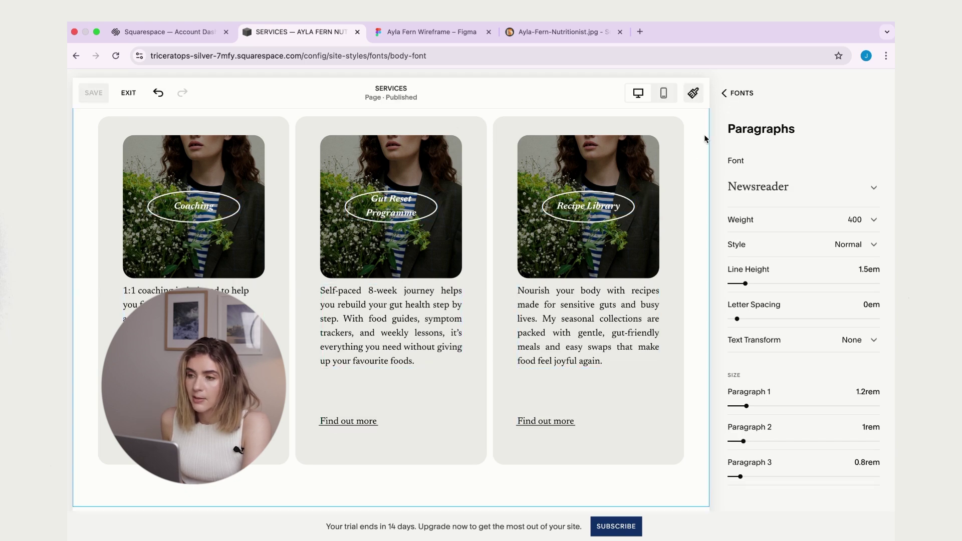
{"action": "left_click", "coordinate": [733, 97]}
{"action": "left_click", "coordinate": [735, 94]}
{"action": "left_click", "coordinate": [739, 93]}
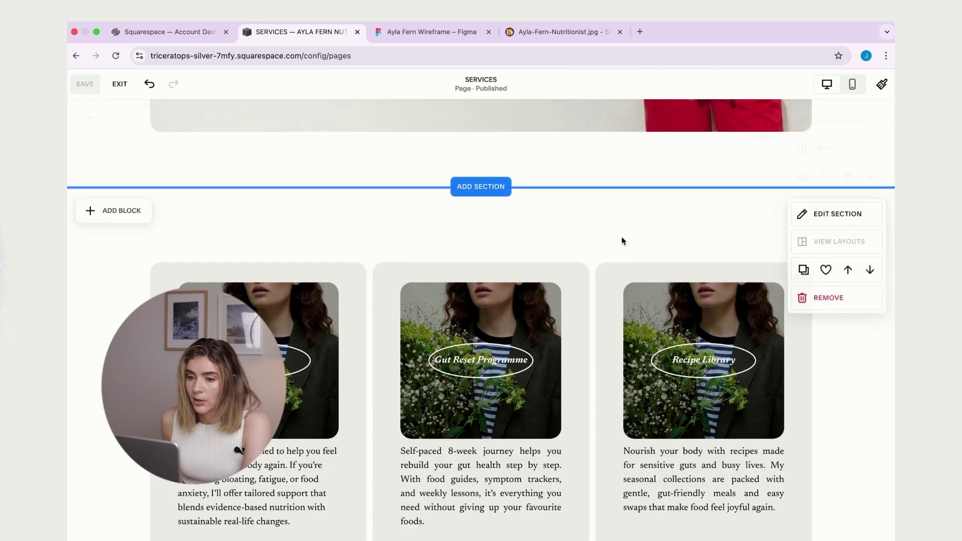
Replace the Gut Reset Programme card's image with the uploaded file Ayla-Fern-Gut_reset.jpg from the Resized folder.
{"action": "scroll", "coordinate": [821, 300], "scroll_direction": "down", "scroll_amount": 2}
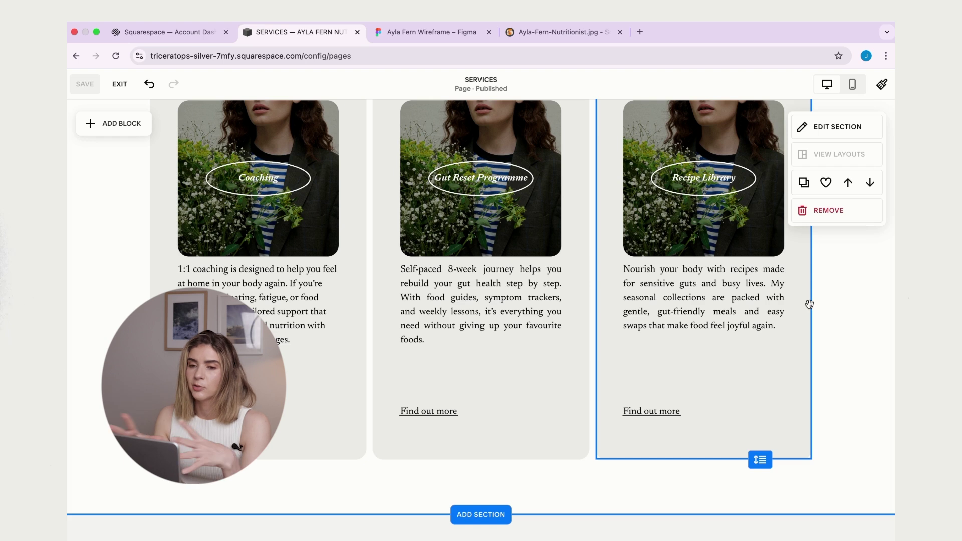
{"action": "scroll", "coordinate": [809, 304], "scroll_direction": "down", "scroll_amount": 1}
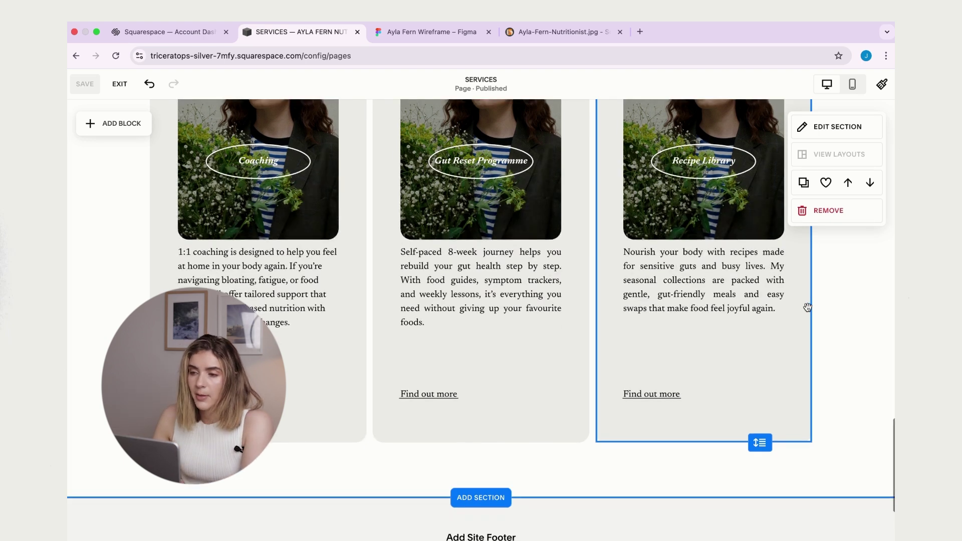
{"action": "scroll", "coordinate": [809, 304], "scroll_direction": "up", "scroll_amount": 2}
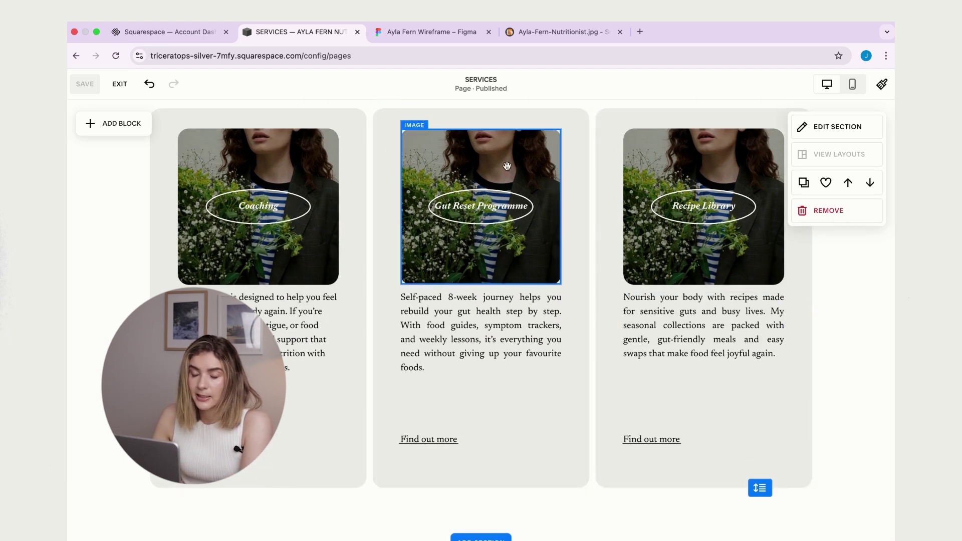
{"action": "left_click", "coordinate": [535, 149]}
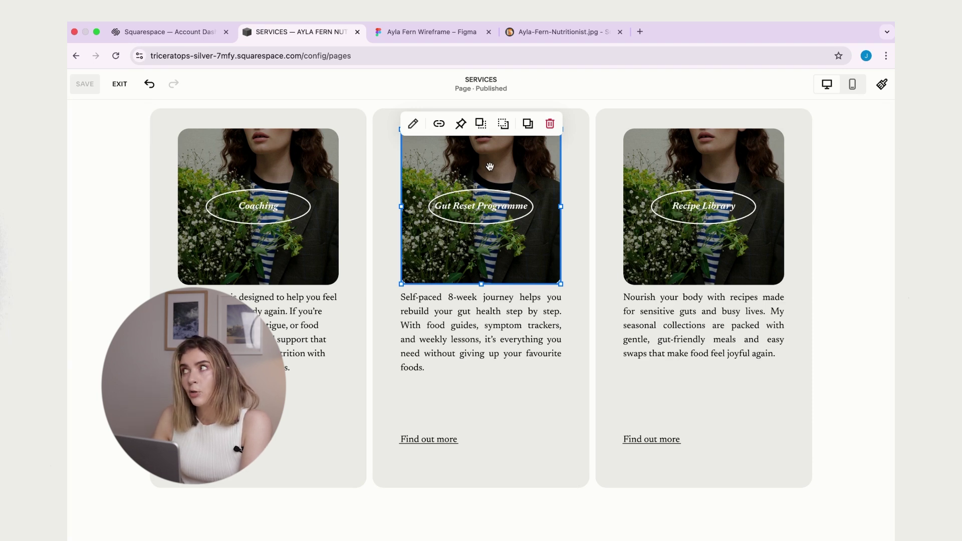
{"action": "left_click", "coordinate": [413, 123]}
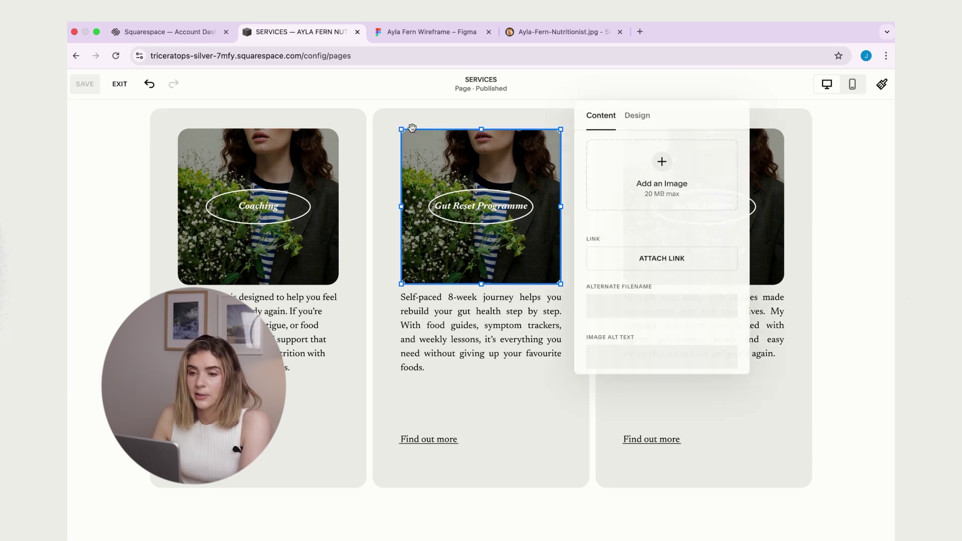
{"action": "left_click", "coordinate": [608, 253]}
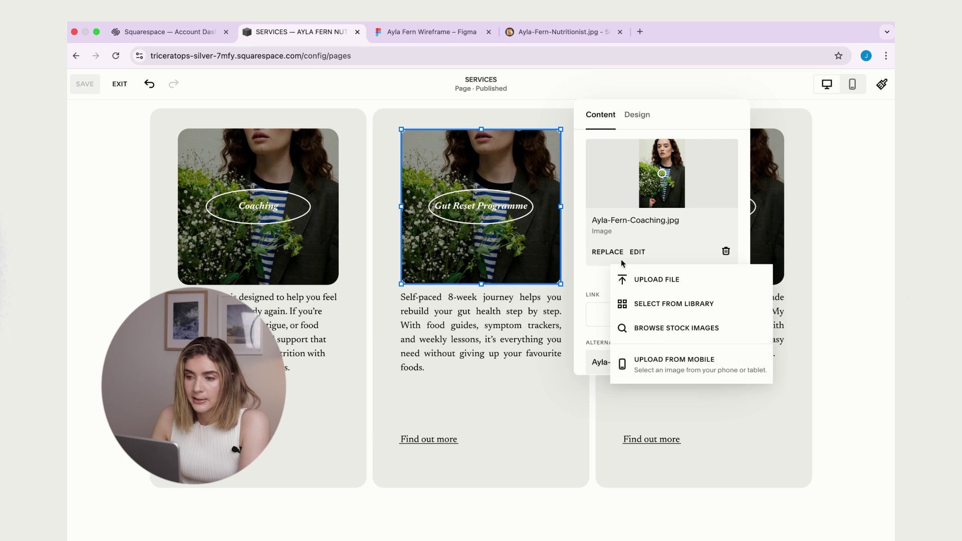
{"action": "left_click", "coordinate": [621, 276]}
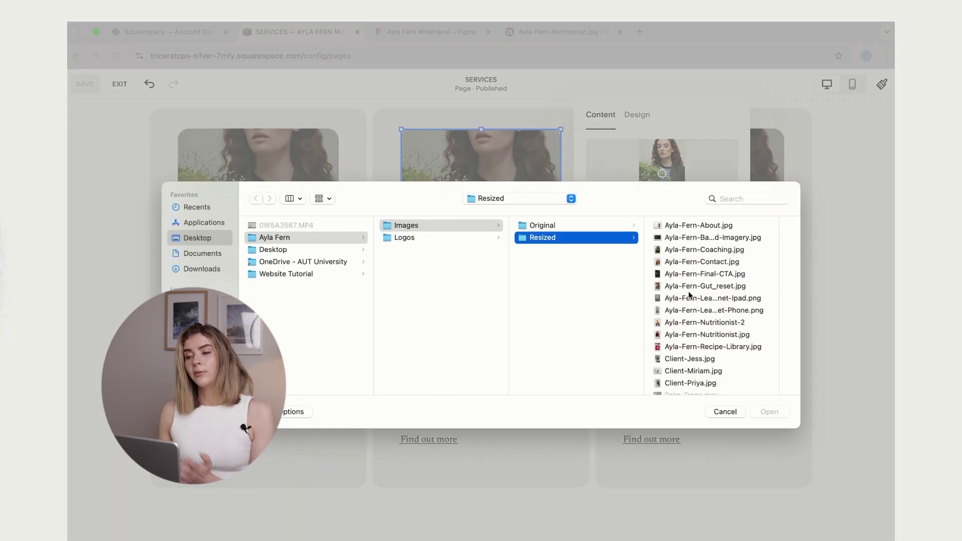
{"action": "double_click", "coordinate": [690, 286]}
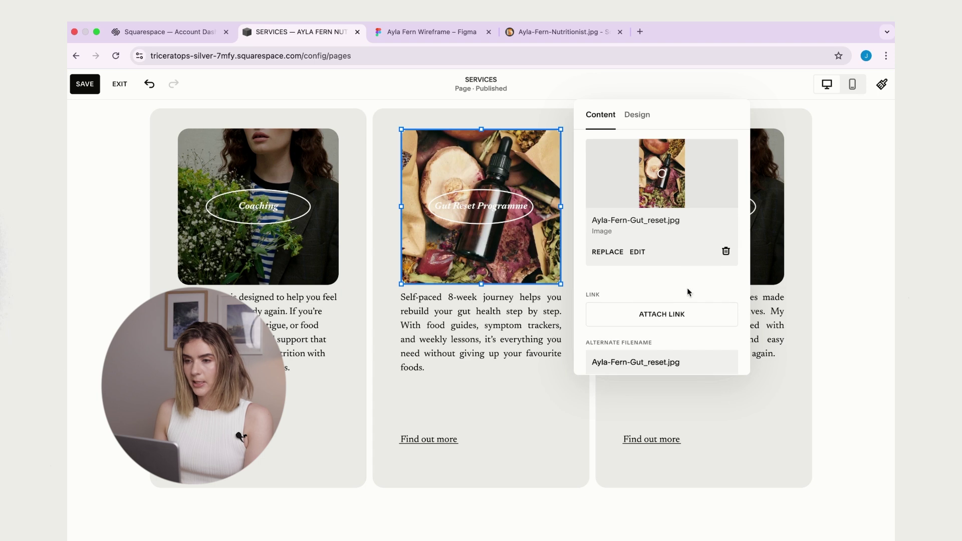
Darken the Gut Reset Programme image by raising its black overlay's opacity to a little under half.
{"action": "scroll", "coordinate": [687, 289], "scroll_direction": "down", "scroll_amount": 3}
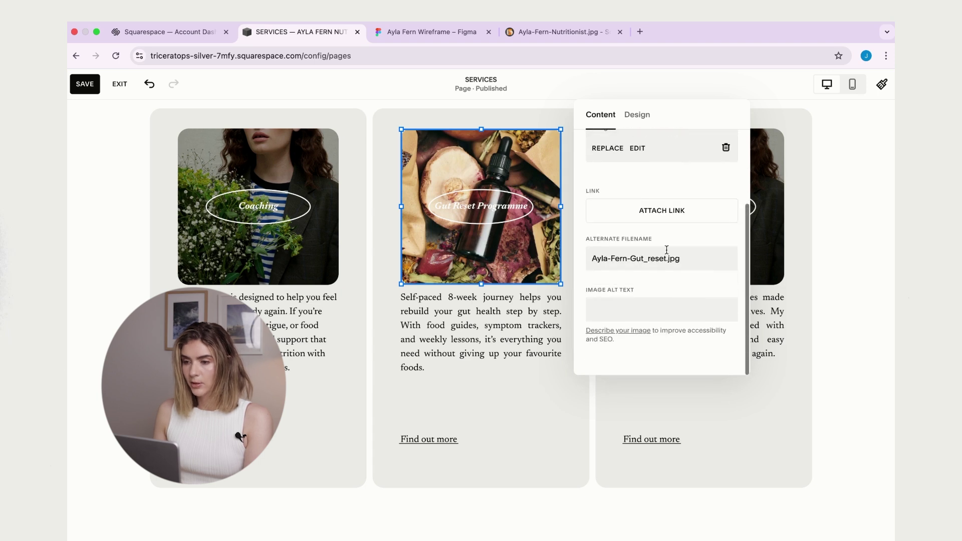
{"action": "left_click", "coordinate": [641, 115]}
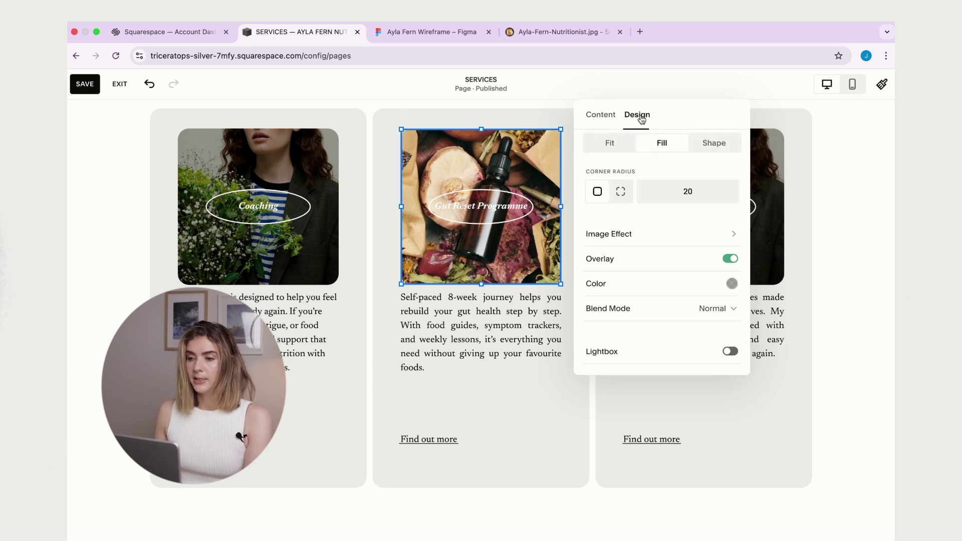
{"action": "left_click", "coordinate": [732, 284]}
{"action": "left_click_drag", "start_coordinate": [789, 285], "coordinate": [800, 288]}
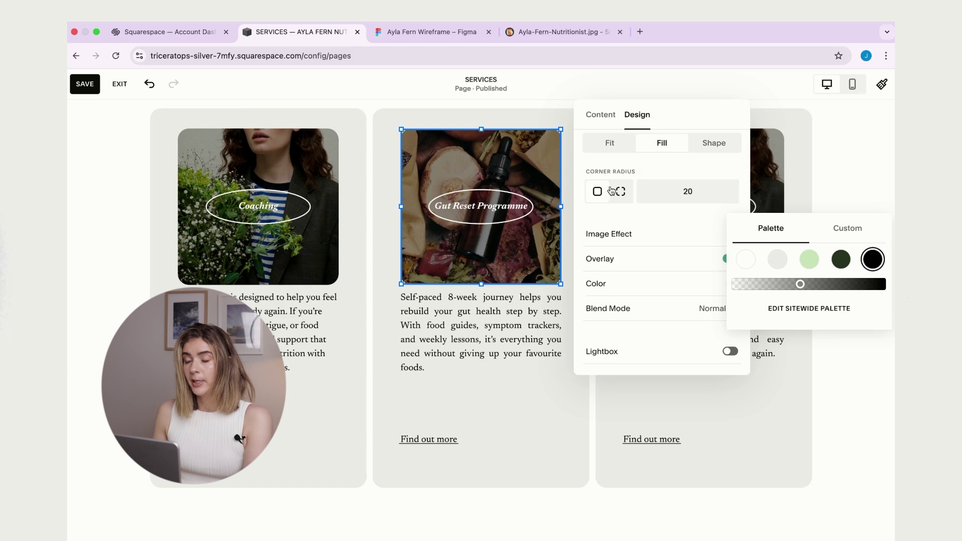
{"action": "left_click", "coordinate": [843, 167]}
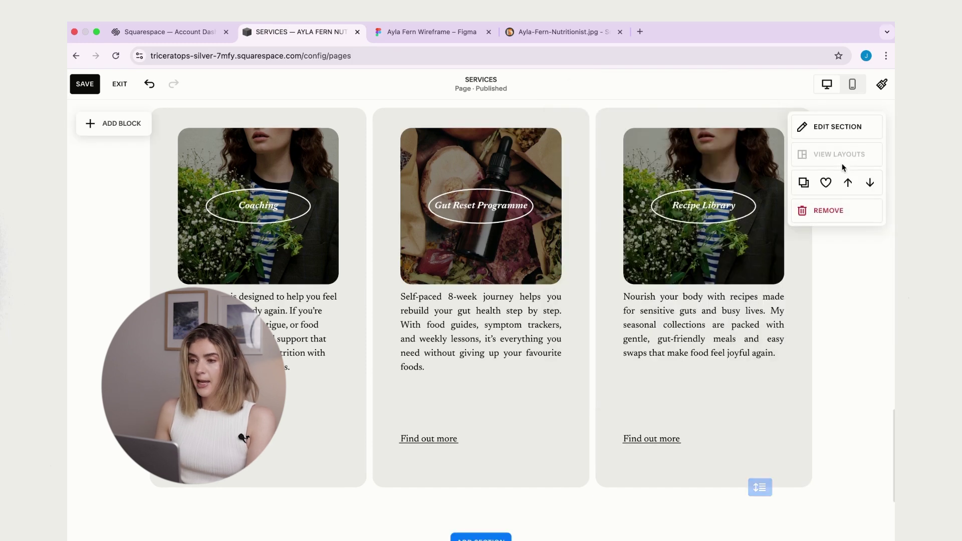
Replace the Recipe Library card's image with Ayla-Fern-Recipe-Library.jpg and raise its black overlay's opacity to a little under half.
{"action": "left_click", "coordinate": [703, 148]}
{"action": "left_click", "coordinate": [635, 123]}
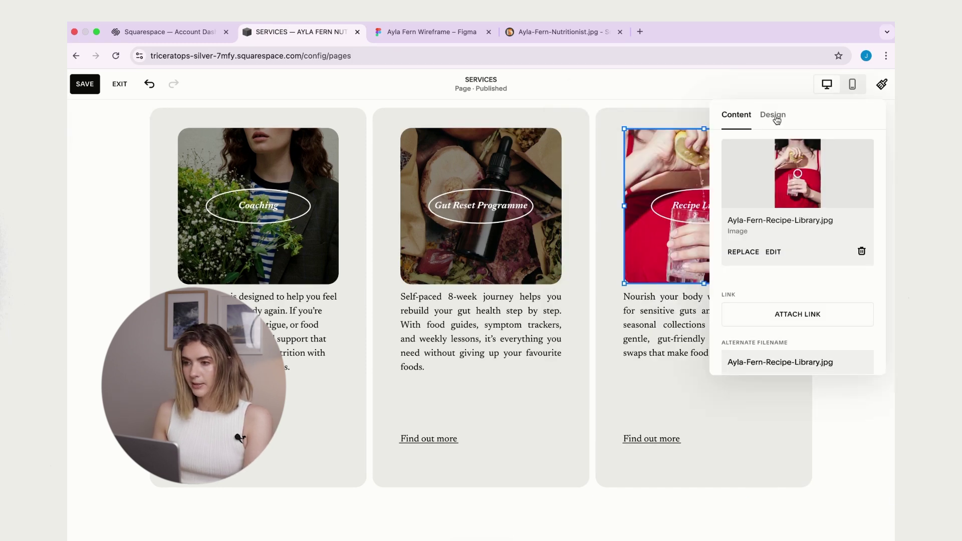
{"action": "left_click", "coordinate": [772, 115]}
{"action": "left_click", "coordinate": [868, 295]}
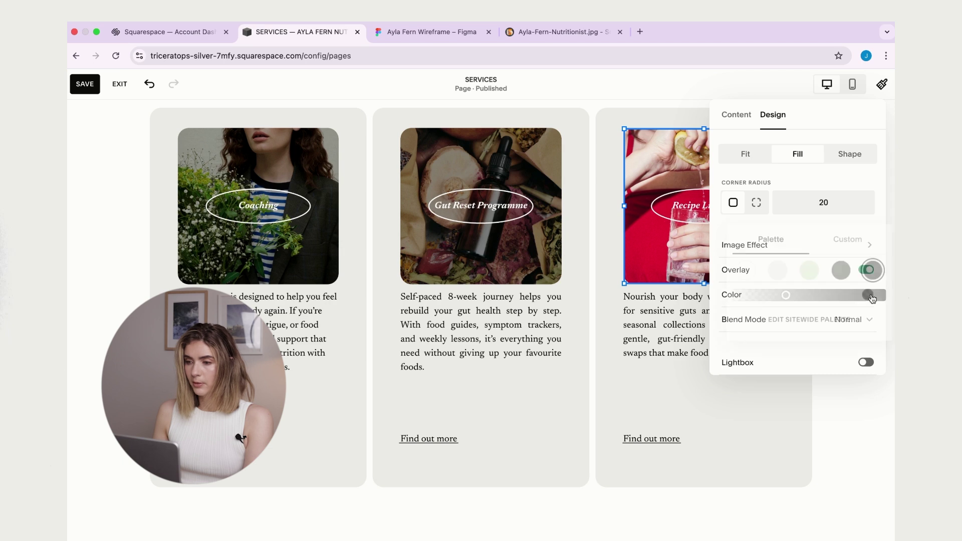
{"action": "mouse_move", "coordinate": [788, 295]}
{"action": "left_mouse_down"}
{"action": "mouse_move", "coordinate": [809, 296]}
{"action": "mouse_move", "coordinate": [798, 296]}
{"action": "left_mouse_up"}
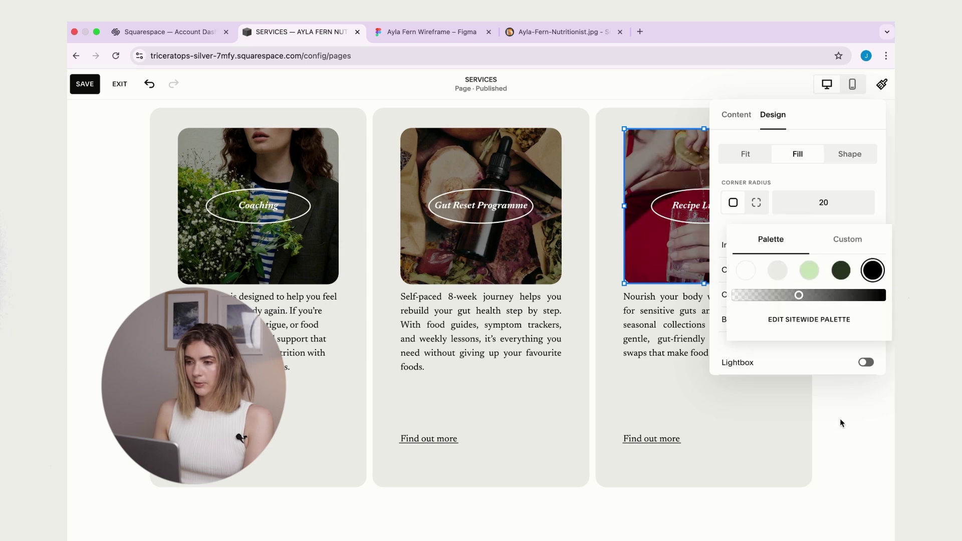
{"action": "left_click", "coordinate": [840, 422]}
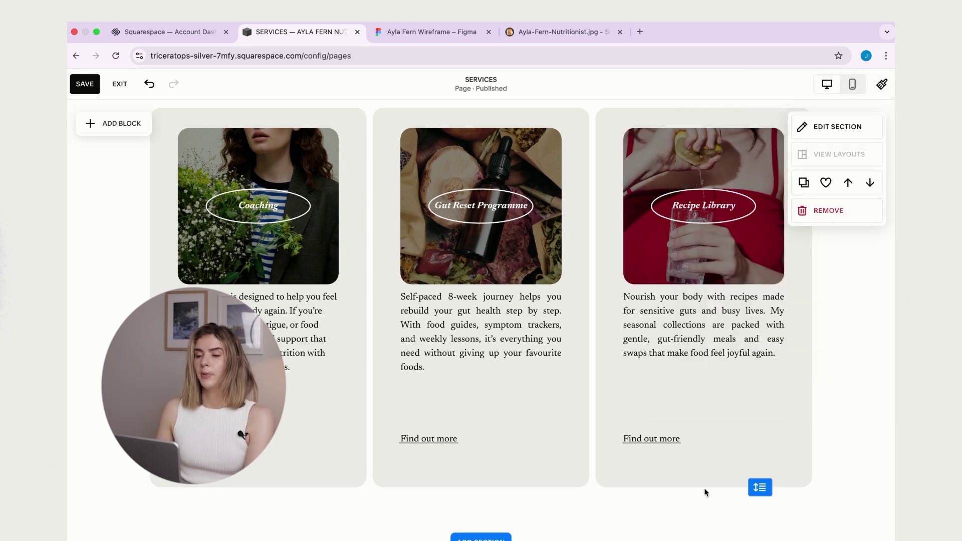
Move the "Find out more" links of all three cards up together, closer to the description texts.
{"action": "scroll", "coordinate": [593, 256], "scroll_direction": "up", "scroll_amount": 1}
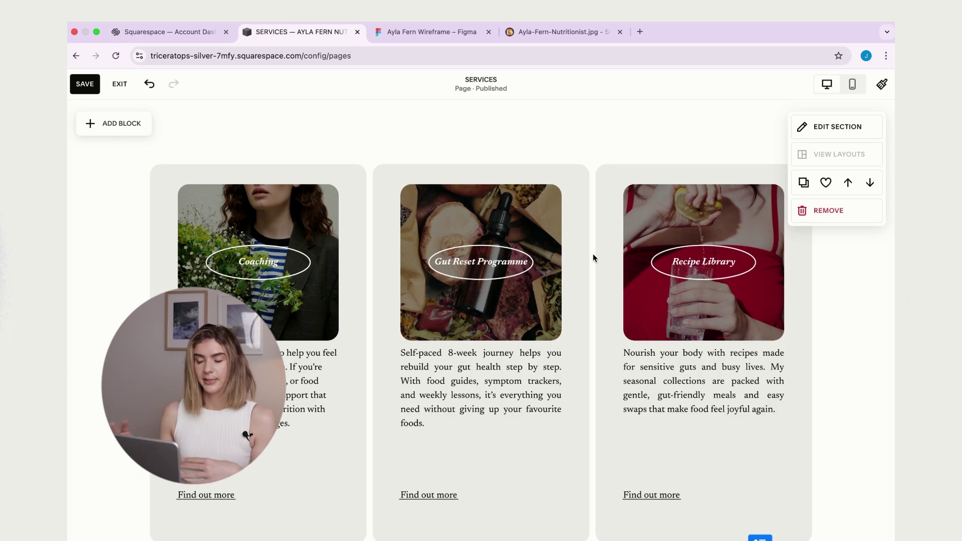
{"action": "scroll", "coordinate": [593, 253], "scroll_direction": "down", "scroll_amount": 3}
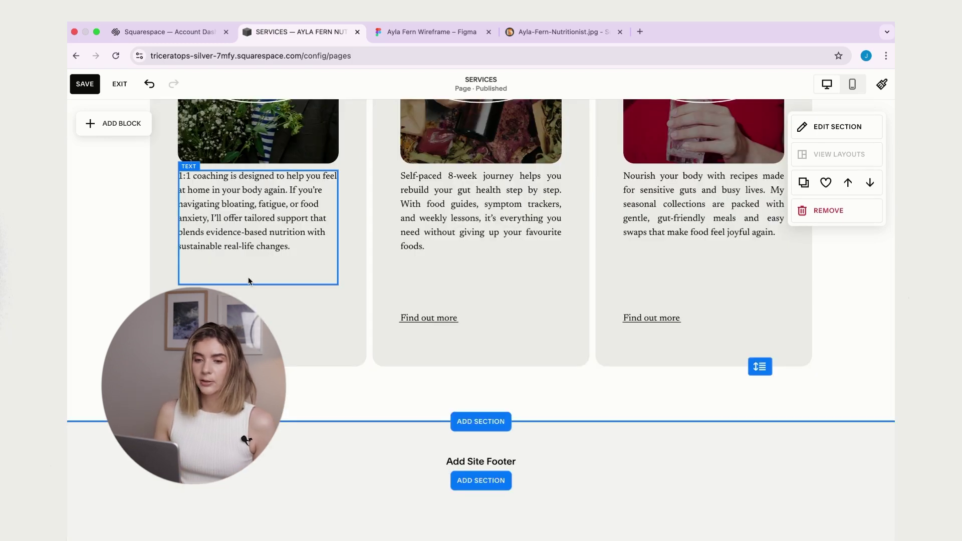
{"action": "left_click", "coordinate": [260, 331]}
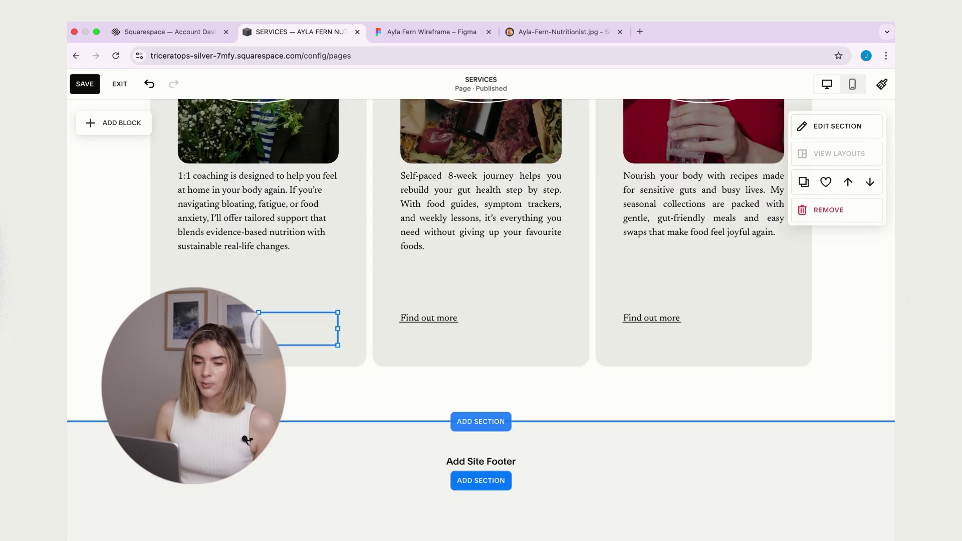
{"action": "left_click", "coordinate": [460, 327], "text": "shift"}
{"action": "left_click", "coordinate": [659, 321], "text": "shift"}
{"action": "left_click_drag", "start_coordinate": [447, 316], "coordinate": [443, 298]}
{"action": "left_click", "coordinate": [853, 318]}
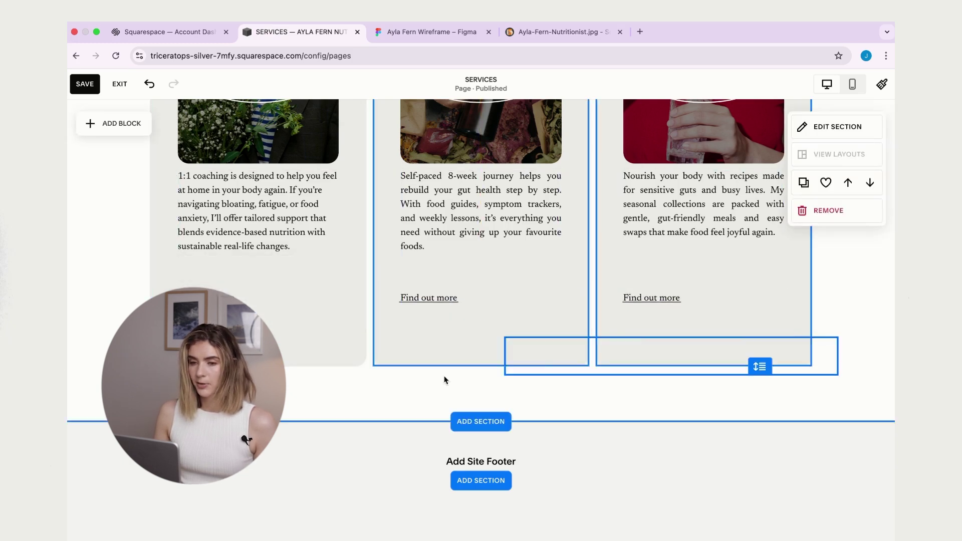
Shorten the three card backgrounds together so they end a little below the "Find out more" links.
{"action": "left_click", "coordinate": [499, 369]}
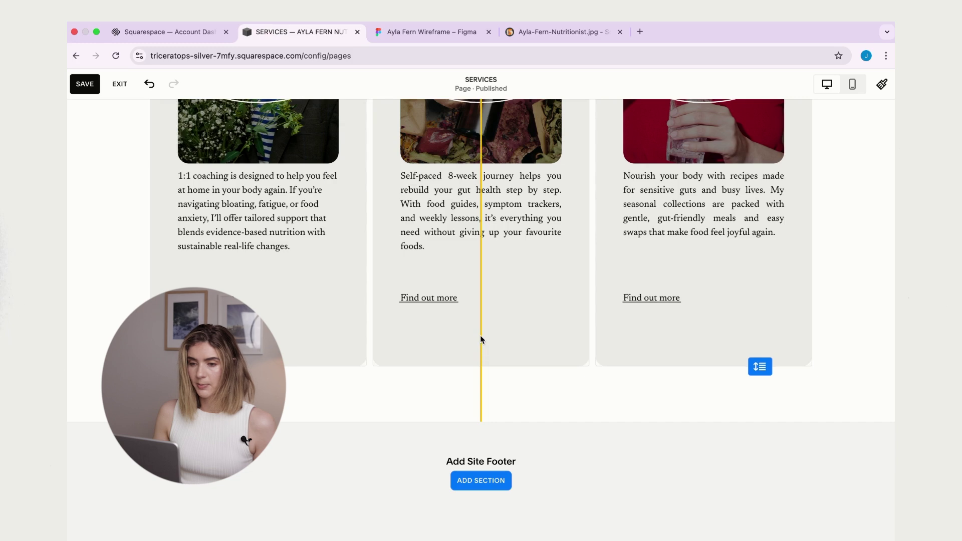
{"action": "left_click", "coordinate": [849, 295]}
{"action": "scroll", "coordinate": [849, 296], "scroll_direction": "up", "scroll_amount": 5}
{"action": "scroll", "coordinate": [849, 300], "scroll_direction": "down", "scroll_amount": 2}
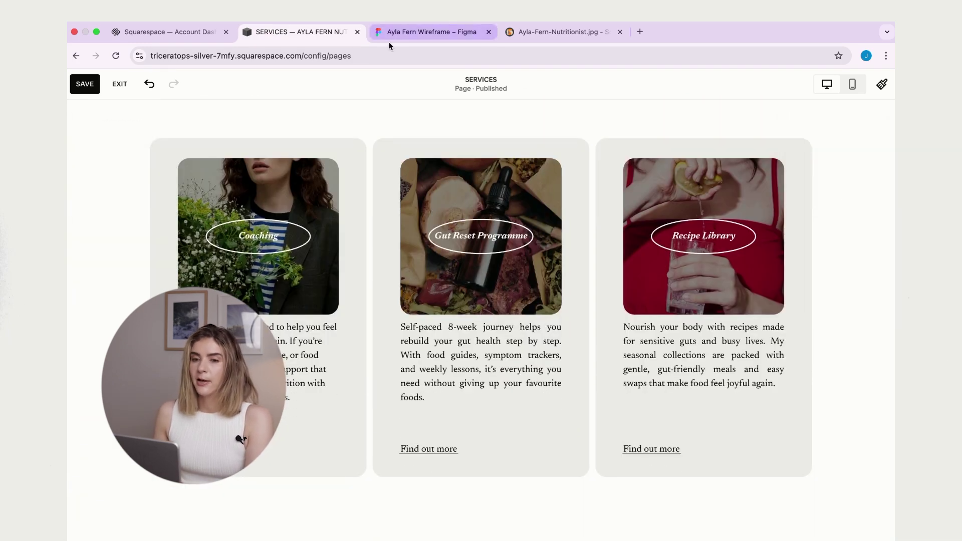
Switch to the Figma wireframe and examine the divider line and button beneath the three toolkit cards.
{"action": "left_click", "coordinate": [408, 27]}
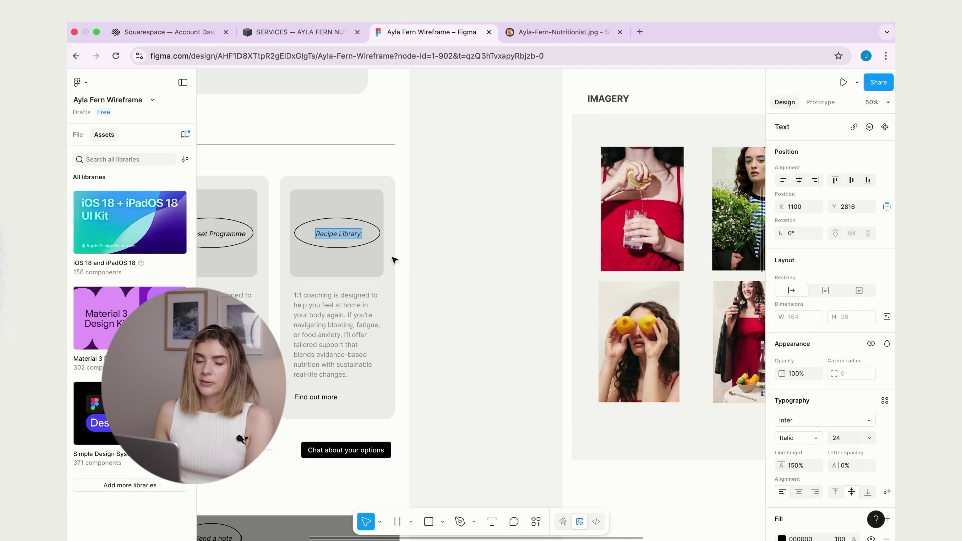
{"action": "scroll", "coordinate": [394, 260], "scroll_direction": "left", "scroll_amount": 5}
{"action": "scroll", "coordinate": [375, 160], "scroll_direction": "down", "scroll_amount": 5}
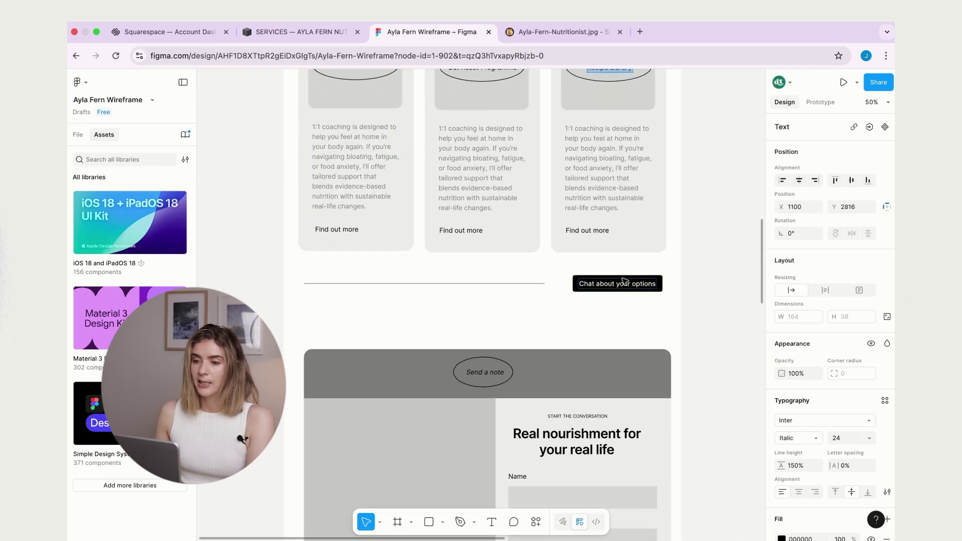
Copy the "Choose your toolkit" heading from the Figma wireframe and add it in a new text block above the cards on the Squarespace Services page.
{"action": "scroll", "coordinate": [627, 283], "scroll_direction": "up", "scroll_amount": 4}
{"action": "left_click", "coordinate": [345, 120]}
{"action": "double_click", "coordinate": [345, 121]}
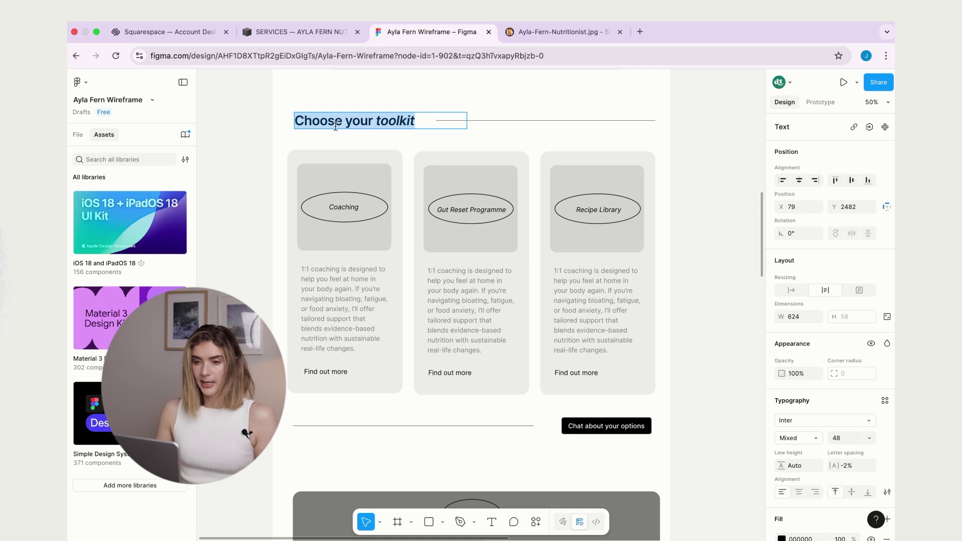
{"action": "left_click", "coordinate": [300, 32]}
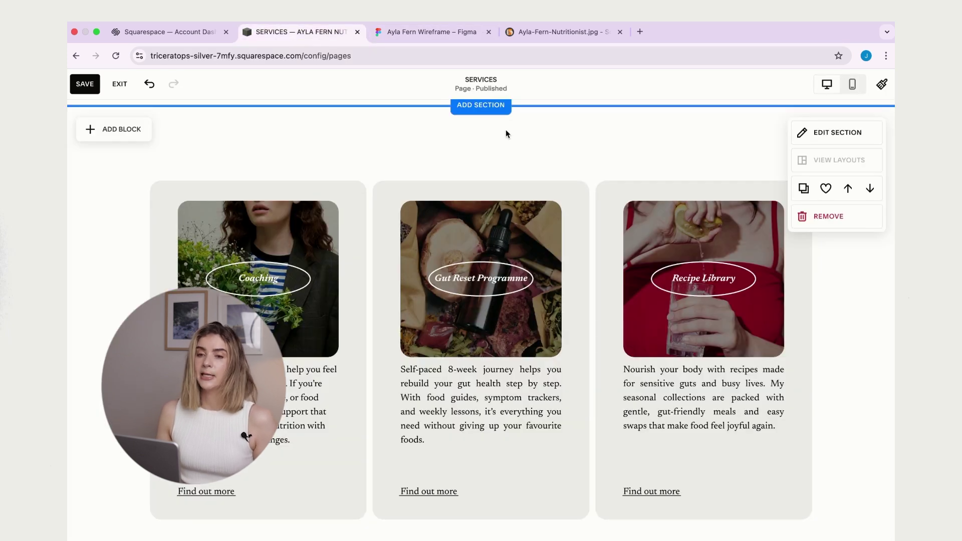
{"action": "left_click", "coordinate": [121, 142]}
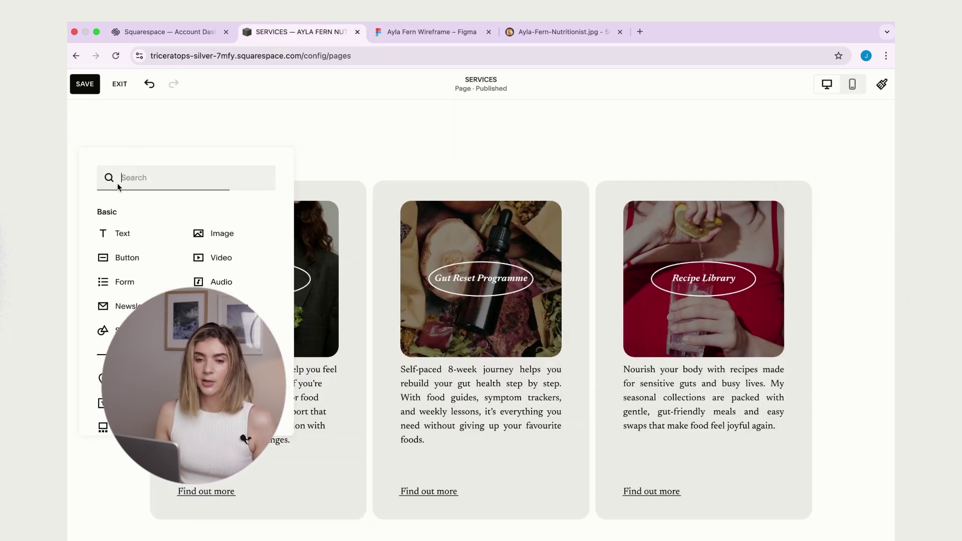
{"action": "left_click", "coordinate": [121, 231]}
{"action": "left_click", "coordinate": [168, 174]}
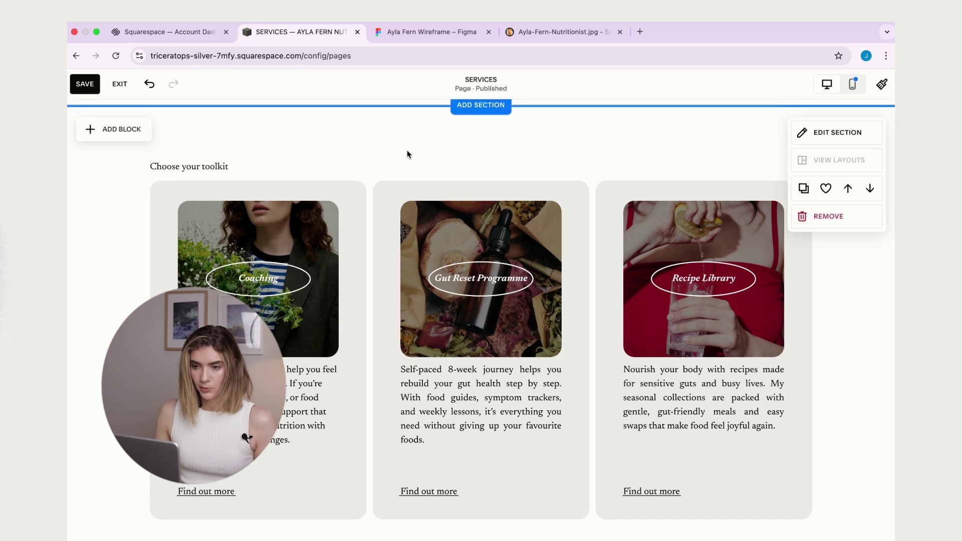
Move all three service cards down together to make more room for the "Choose your toolkit" text.
{"action": "scroll", "coordinate": [407, 149], "scroll_direction": "down", "scroll_amount": 2}
{"action": "scroll", "coordinate": [233, 139], "scroll_direction": "up", "scroll_amount": 2}
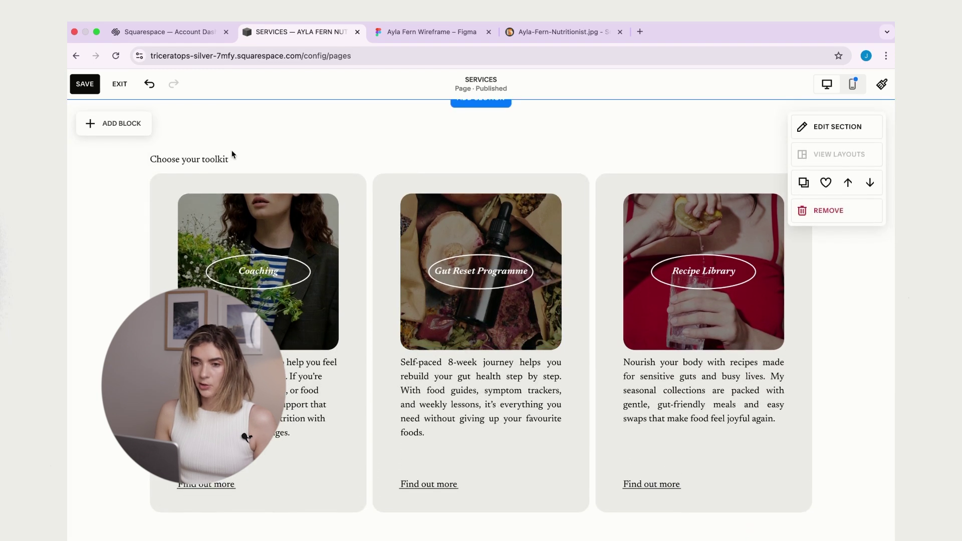
{"action": "scroll", "coordinate": [232, 153], "scroll_direction": "down", "scroll_amount": 2}
{"action": "left_click_drag", "start_coordinate": [359, 219], "coordinate": [812, 430]}
{"action": "left_click_drag", "start_coordinate": [702, 201], "coordinate": [703, 262]}
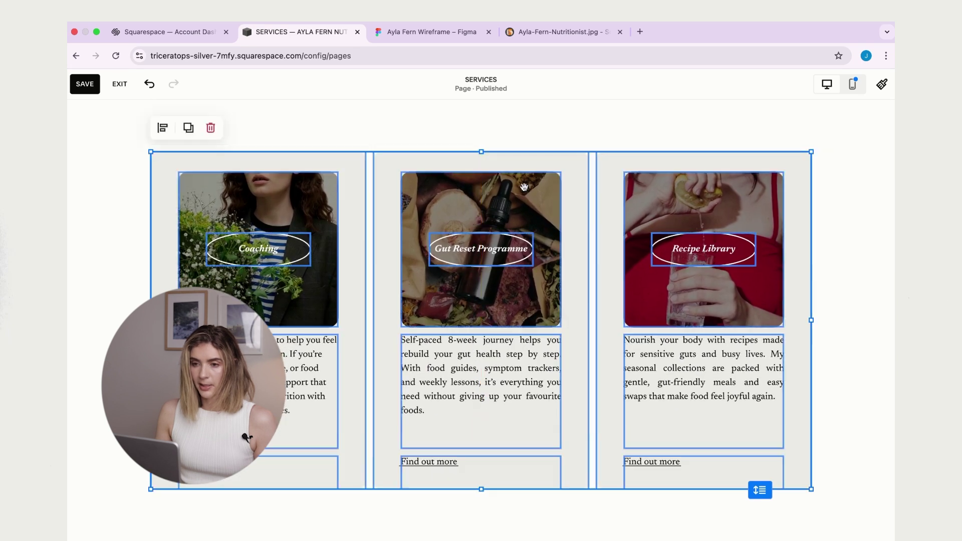
Format "Choose your toolkit" as Heading 2, widen its text block to about half the content width and fit its height to one line.
{"action": "double_click", "coordinate": [197, 152]}
{"action": "triple_click", "coordinate": [197, 152]}
{"action": "left_click", "coordinate": [246, 117]}
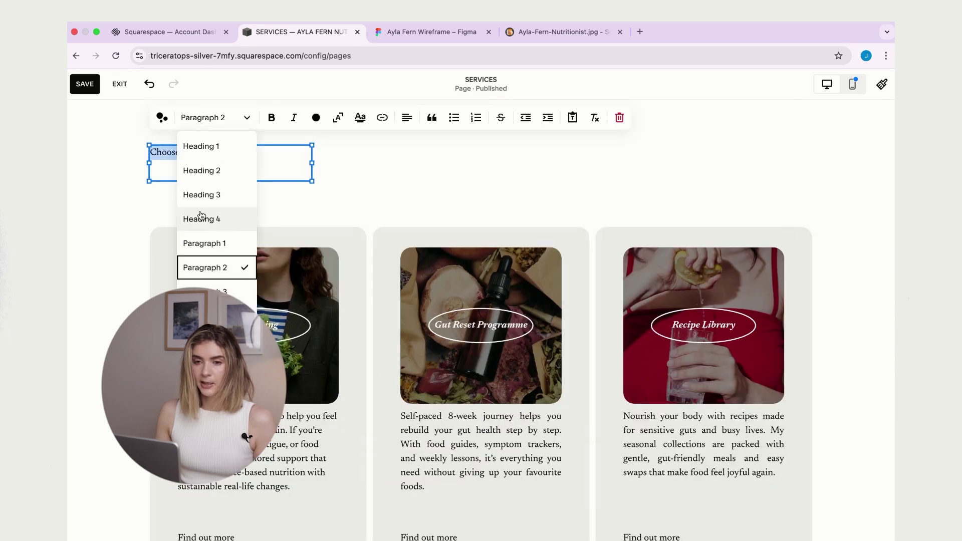
{"action": "left_click", "coordinate": [202, 171]}
{"action": "left_click_drag", "start_coordinate": [310, 183], "coordinate": [477, 183]}
{"action": "left_click_drag", "start_coordinate": [314, 219], "coordinate": [314, 184]}
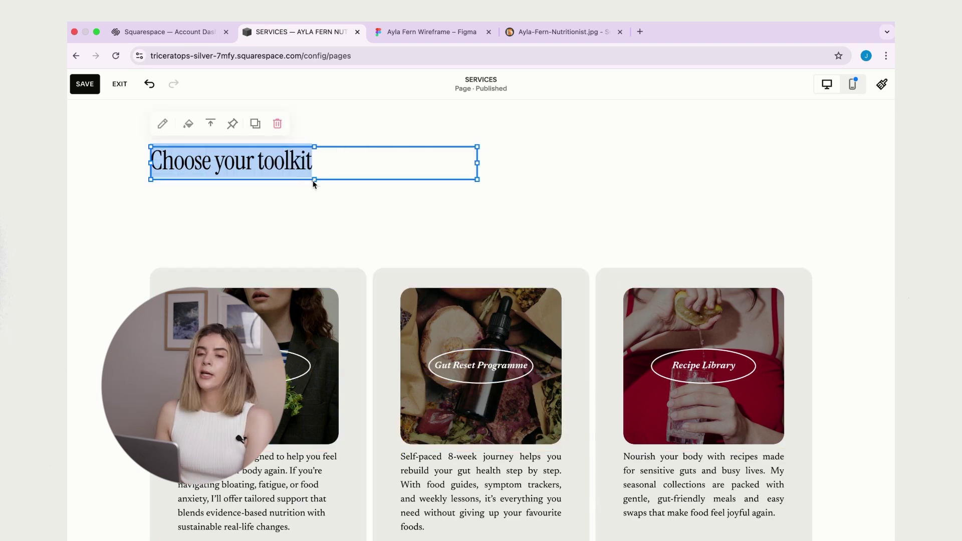
Italicise the word "toolkit" in the section heading.
{"action": "left_click", "coordinate": [280, 161]}
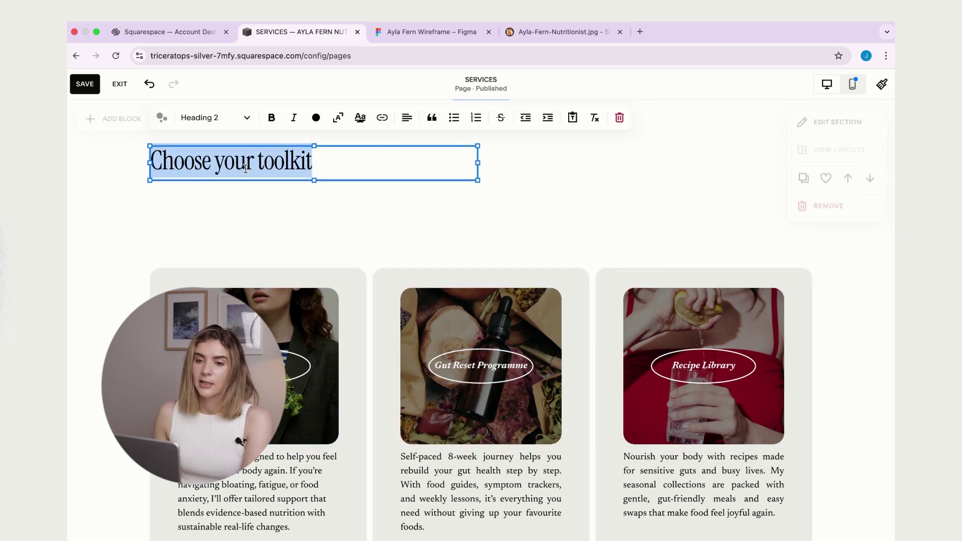
{"action": "key", "text": "Escape"}
{"action": "left_click", "coordinate": [286, 175]}
{"action": "left_click", "coordinate": [285, 170]}
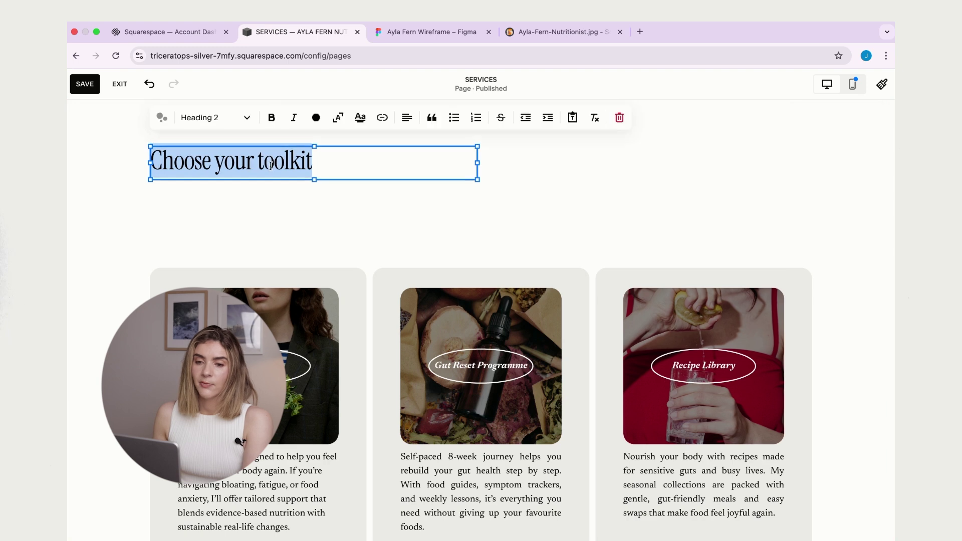
{"action": "left_click_drag", "start_coordinate": [258, 161], "coordinate": [345, 167]}
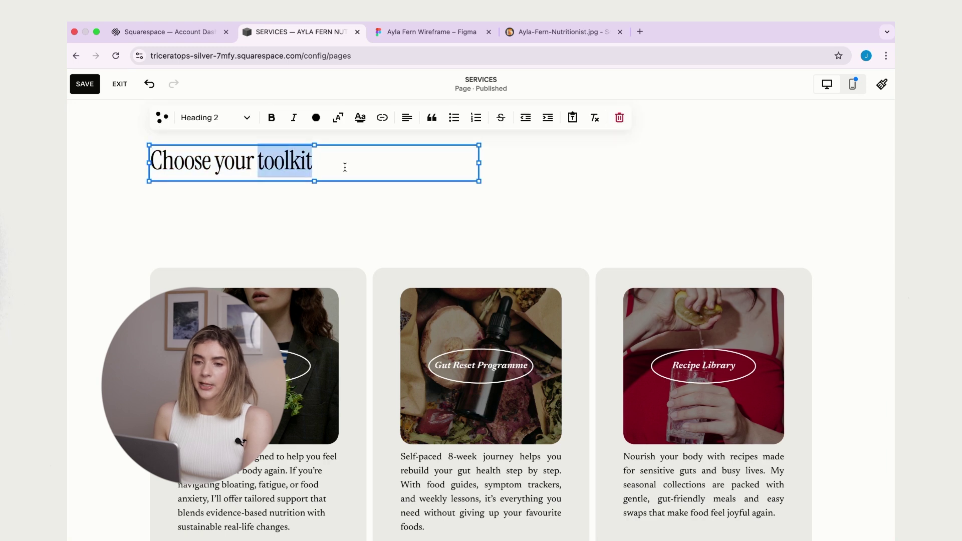
{"action": "left_click", "coordinate": [297, 122]}
{"action": "left_click", "coordinate": [606, 183]}
Move all three service cards back up together so they sit just below the "Choose your toolkit" heading.
{"action": "scroll", "coordinate": [607, 180], "scroll_direction": "down", "scroll_amount": 5}
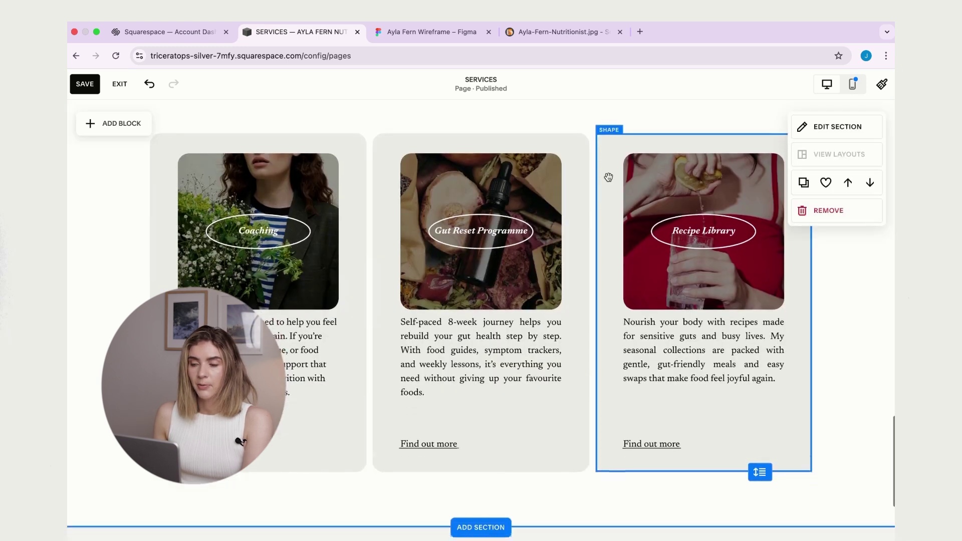
{"action": "scroll", "coordinate": [135, 187], "scroll_direction": "up", "scroll_amount": 4}
{"action": "scroll", "coordinate": [151, 182], "scroll_direction": "down", "scroll_amount": 3}
{"action": "left_click_drag", "start_coordinate": [124, 159], "coordinate": [822, 501]}
{"action": "scroll", "coordinate": [573, 329], "scroll_direction": "up", "scroll_amount": 2}
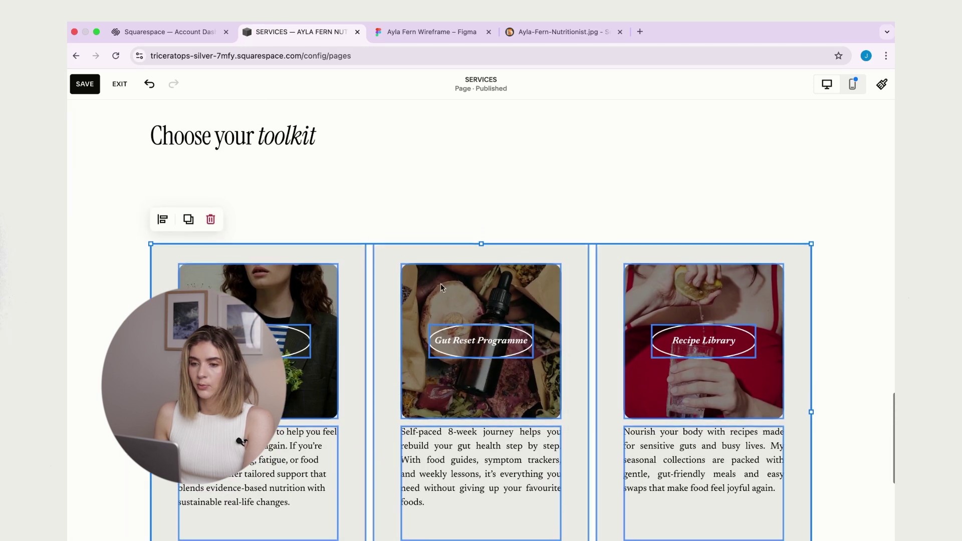
{"action": "left_click_drag", "start_coordinate": [479, 353], "coordinate": [601, 215]}
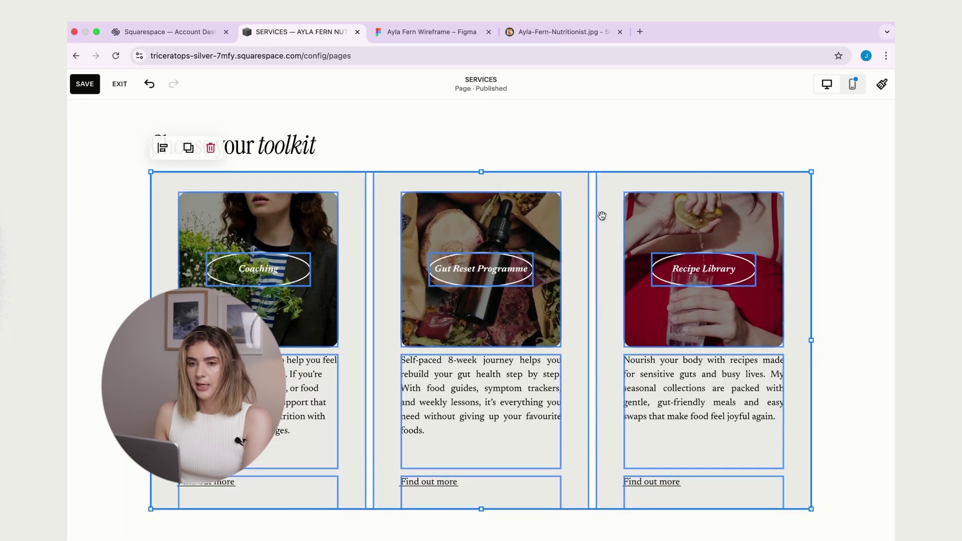
{"action": "left_click", "coordinate": [513, 150]}
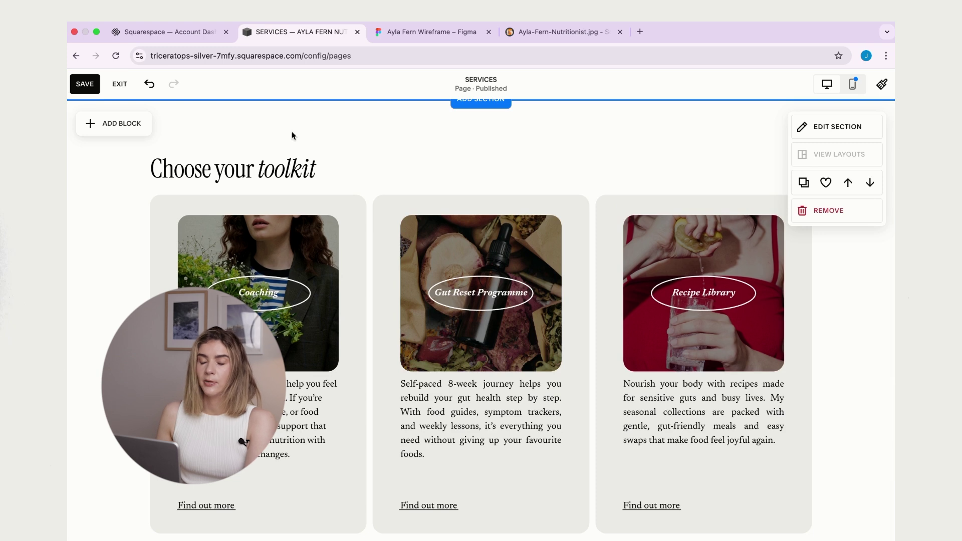
Add a line block level with the heading, two grid rows high, stretching from just after "toolkit" to the third card's outer edge.
{"action": "left_click", "coordinate": [123, 123]}
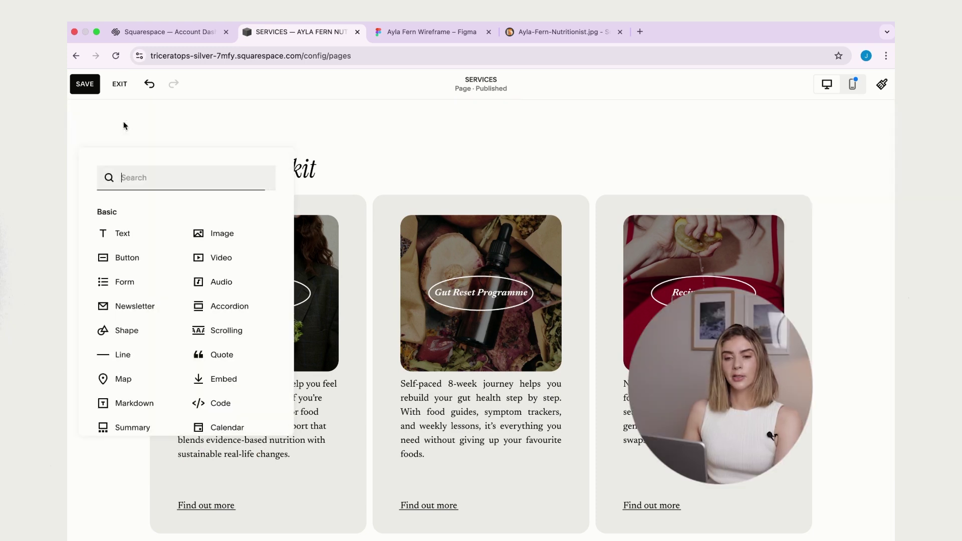
{"action": "left_click", "coordinate": [126, 361]}
{"action": "left_click_drag", "start_coordinate": [210, 166], "coordinate": [760, 166]}
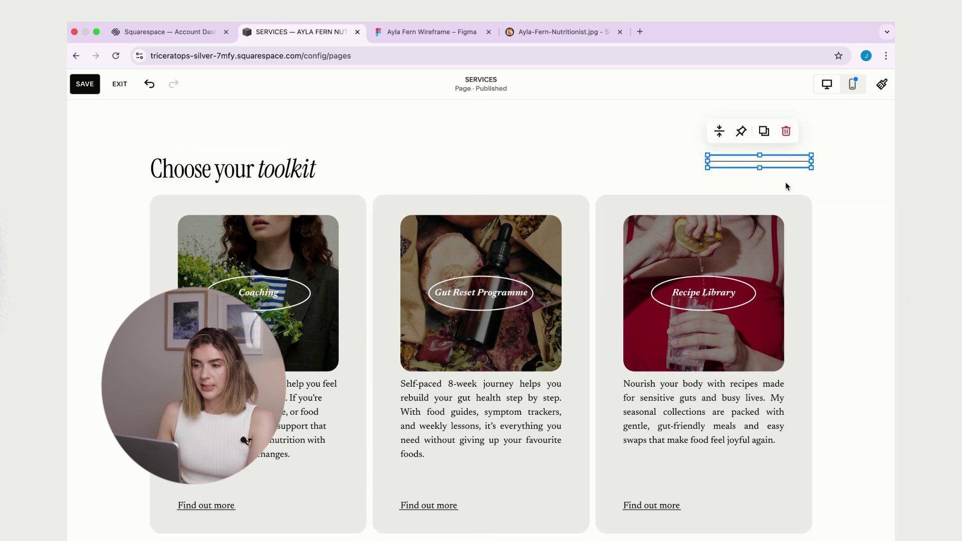
{"action": "left_click_drag", "start_coordinate": [760, 169], "coordinate": [760, 190]}
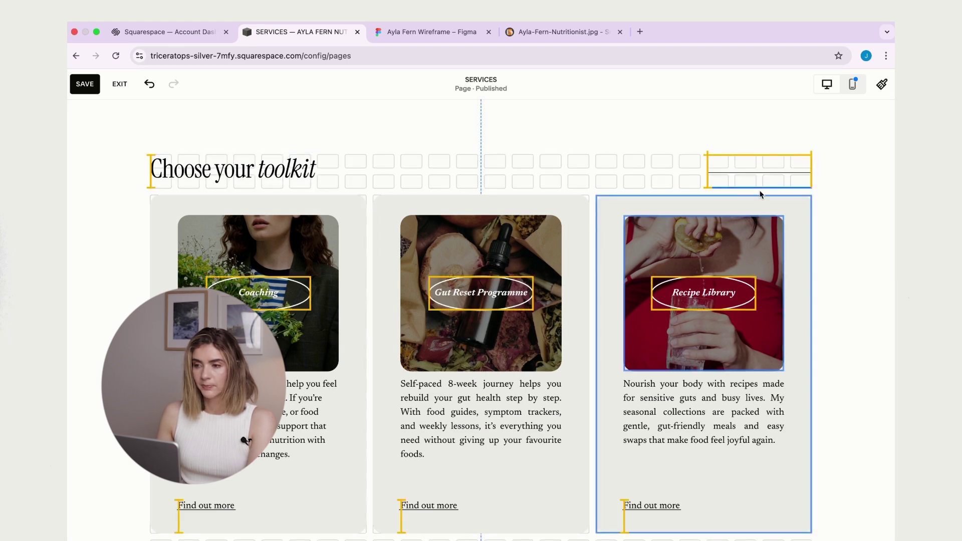
{"action": "left_click_drag", "start_coordinate": [706, 171], "coordinate": [705, 168]}
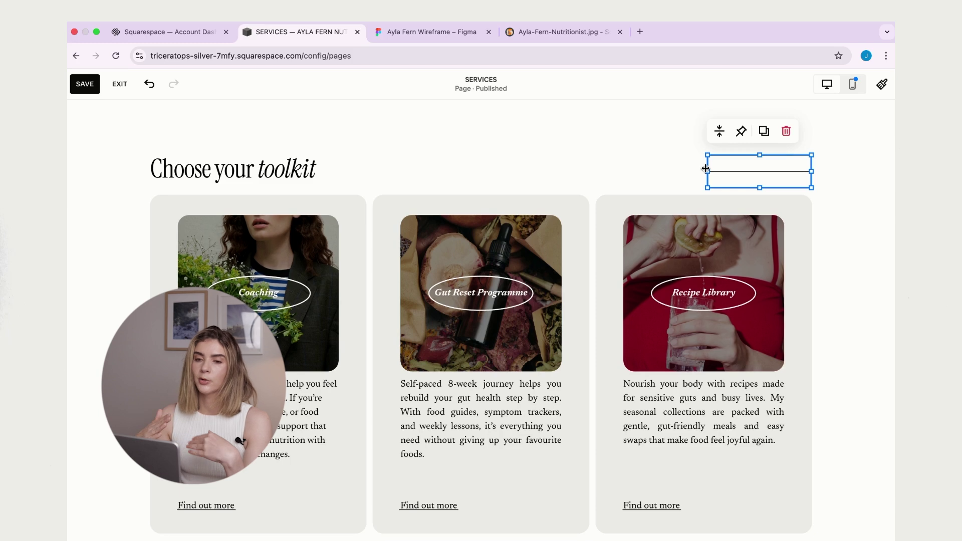
{"action": "left_click_drag", "start_coordinate": [706, 168], "coordinate": [359, 171]}
{"action": "left_click", "coordinate": [850, 289]}
{"action": "scroll", "coordinate": [855, 291], "scroll_direction": "up", "scroll_amount": 2}
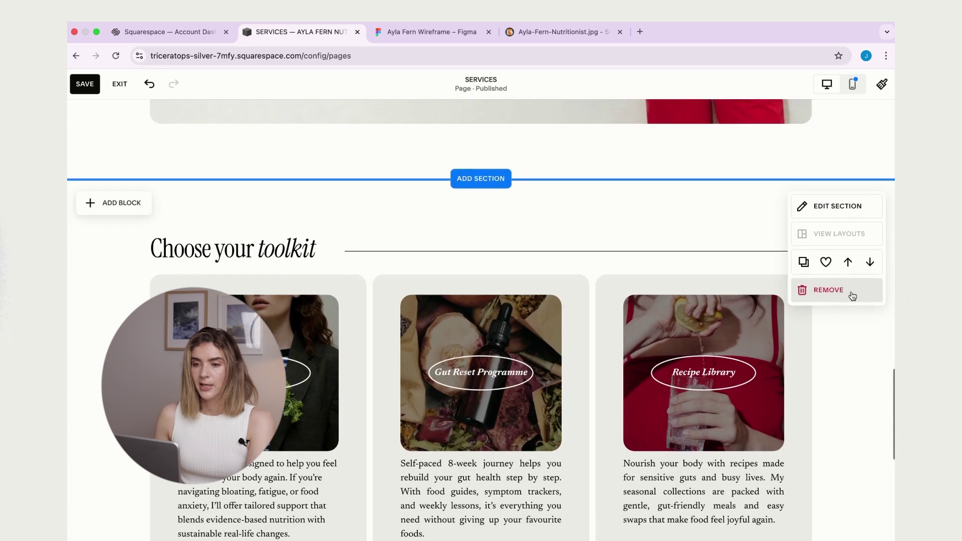
{"action": "scroll", "coordinate": [576, 301], "scroll_direction": "down", "scroll_amount": 2}
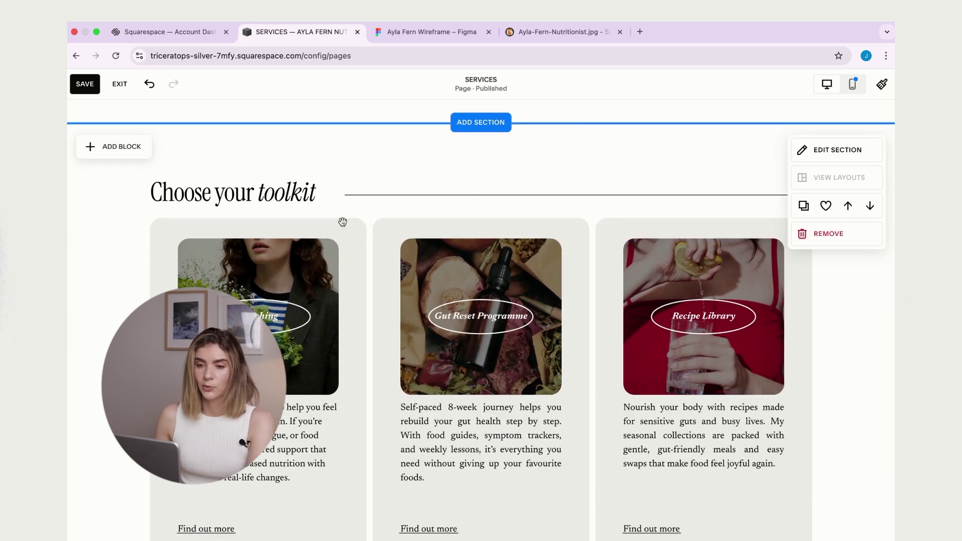
Shorten the heading line to start at the middle card's near edge and narrow the heading's text block to the first card's width.
{"action": "scroll", "coordinate": [361, 208], "scroll_direction": "up", "scroll_amount": 1}
{"action": "left_click", "coordinate": [491, 205]}
{"action": "left_click_drag", "start_coordinate": [343, 206], "coordinate": [372, 208]}
{"action": "left_click", "coordinate": [476, 200]}
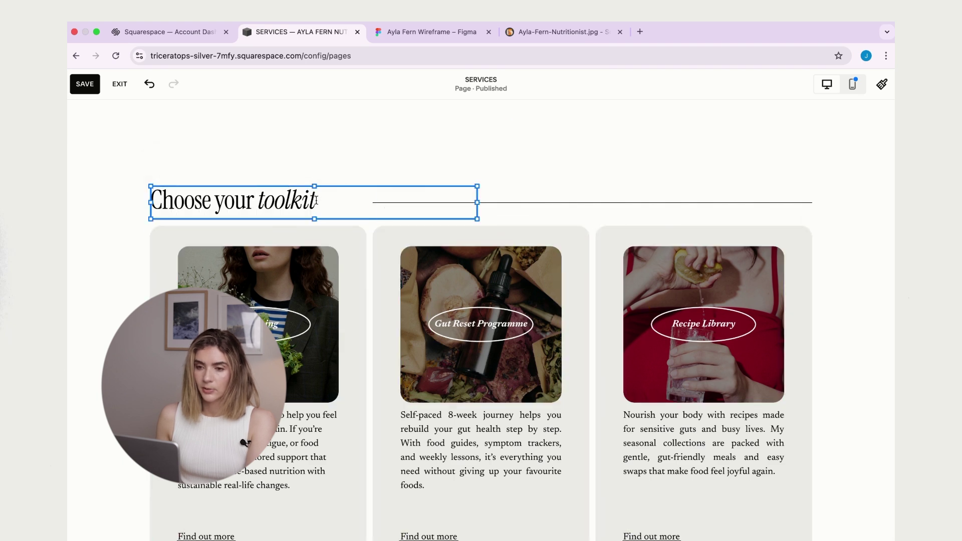
{"action": "left_click_drag", "start_coordinate": [476, 200], "coordinate": [368, 199]}
{"action": "scroll", "coordinate": [551, 168], "scroll_direction": "down", "scroll_amount": 4}
{"action": "scroll", "coordinate": [560, 169], "scroll_direction": "up", "scroll_amount": 3}
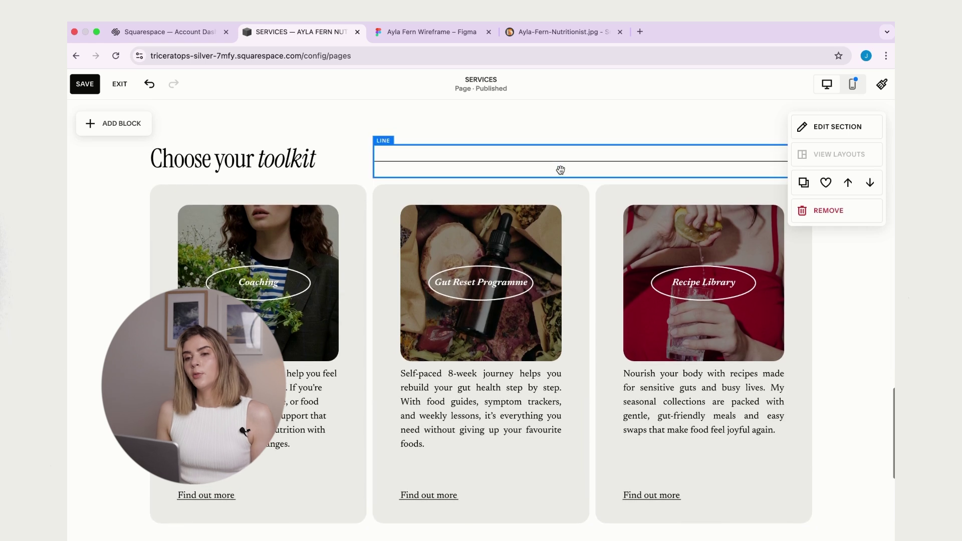
Add a Primary button block beneath the Recipe Library card, aligned with the card's outer edge.
{"action": "scroll", "coordinate": [560, 169], "scroll_direction": "down", "scroll_amount": 6}
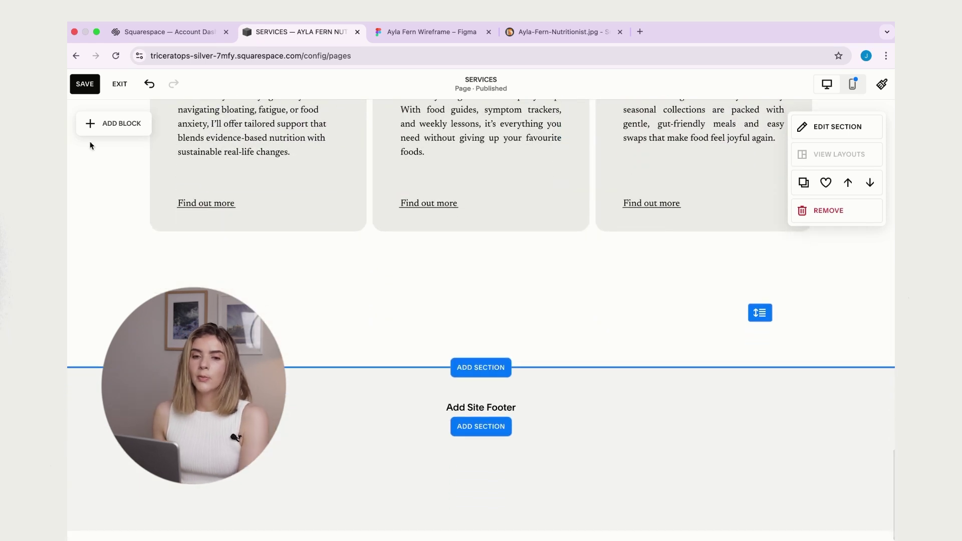
{"action": "left_click", "coordinate": [116, 124]}
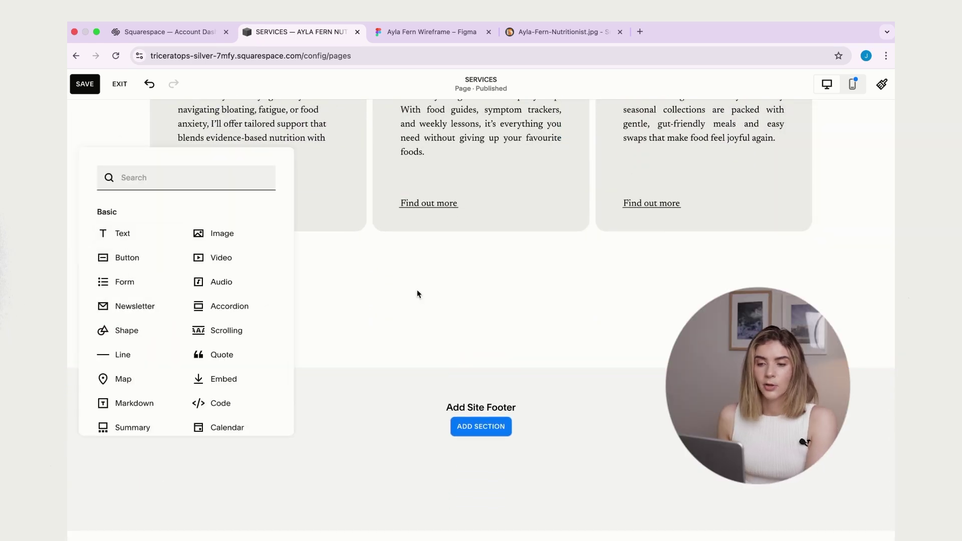
{"action": "left_click", "coordinate": [419, 294]}
{"action": "left_click", "coordinate": [132, 130]}
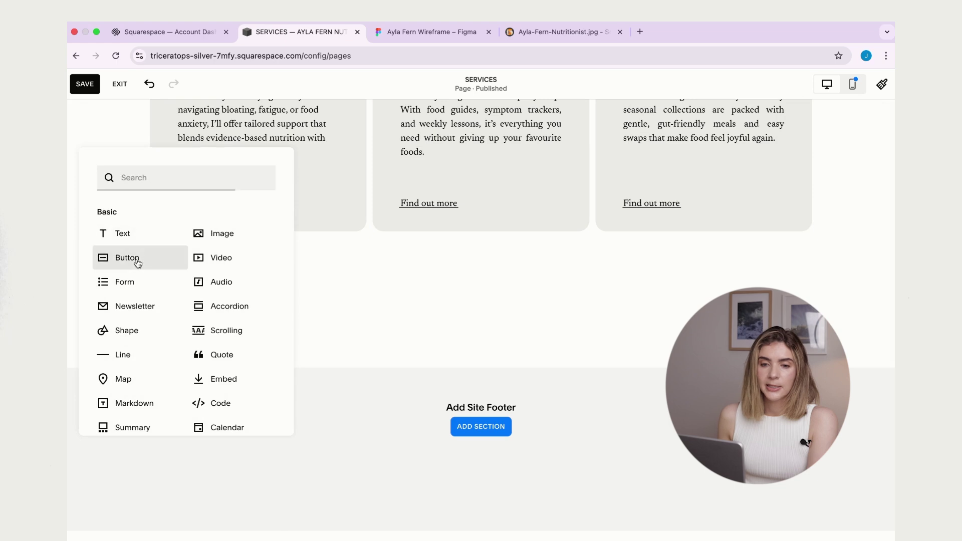
{"action": "left_click", "coordinate": [136, 260]}
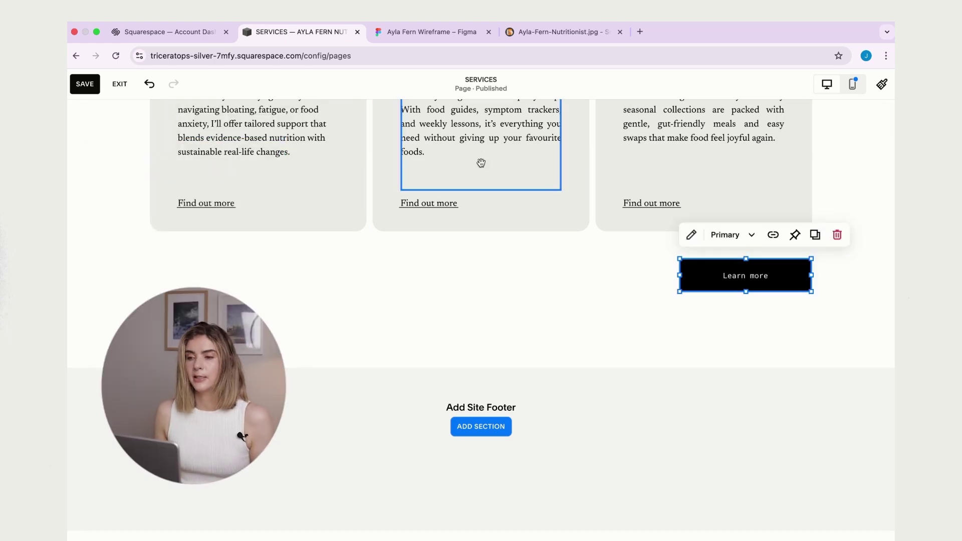
Copy "Chat about your options" from the Figma wireframe into the new Squarespace button's text and reduce the button to one grid row high.
{"action": "left_click", "coordinate": [392, 31]}
{"action": "scroll", "coordinate": [586, 432], "scroll_direction": "down", "scroll_amount": 5}
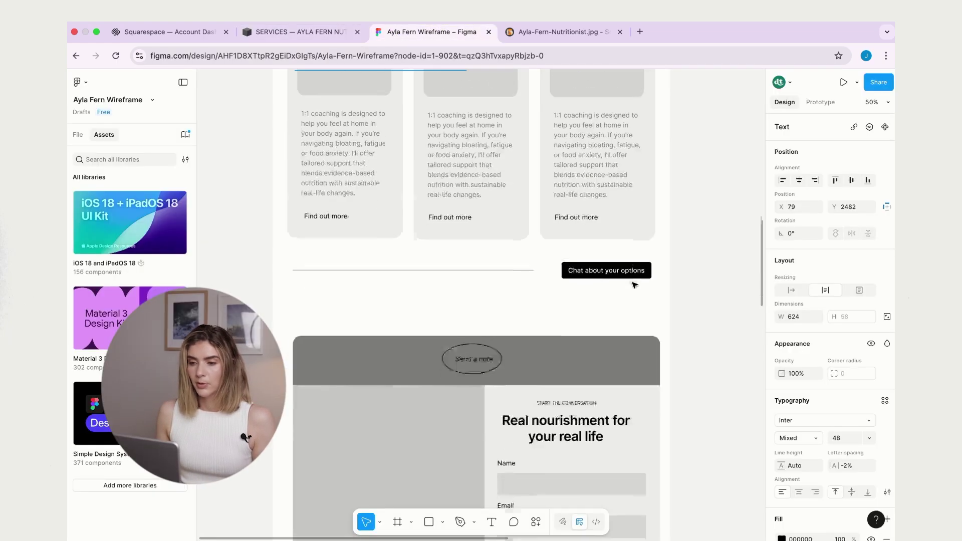
{"action": "double_click", "coordinate": [604, 219]}
{"action": "key", "text": "super+c"}
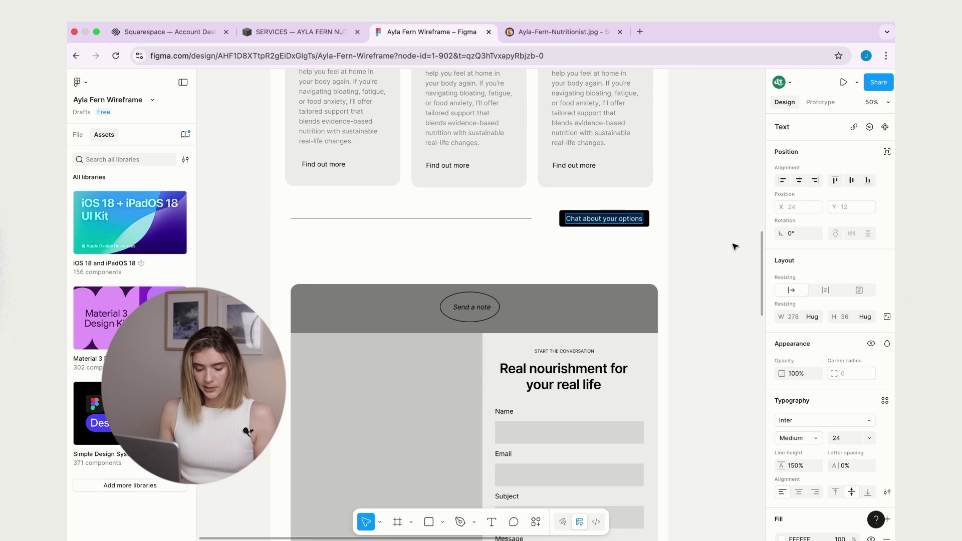
{"action": "left_click", "coordinate": [304, 33]}
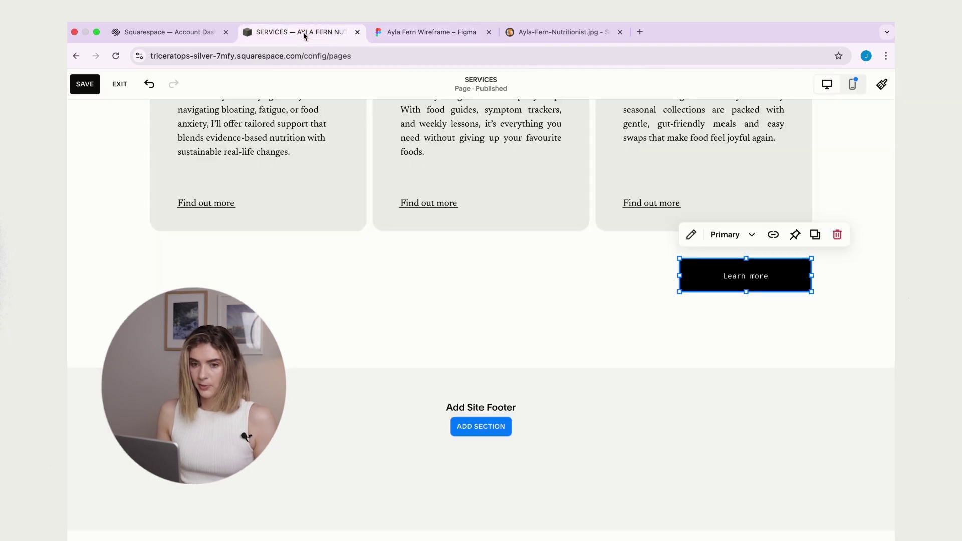
{"action": "left_click", "coordinate": [690, 237]}
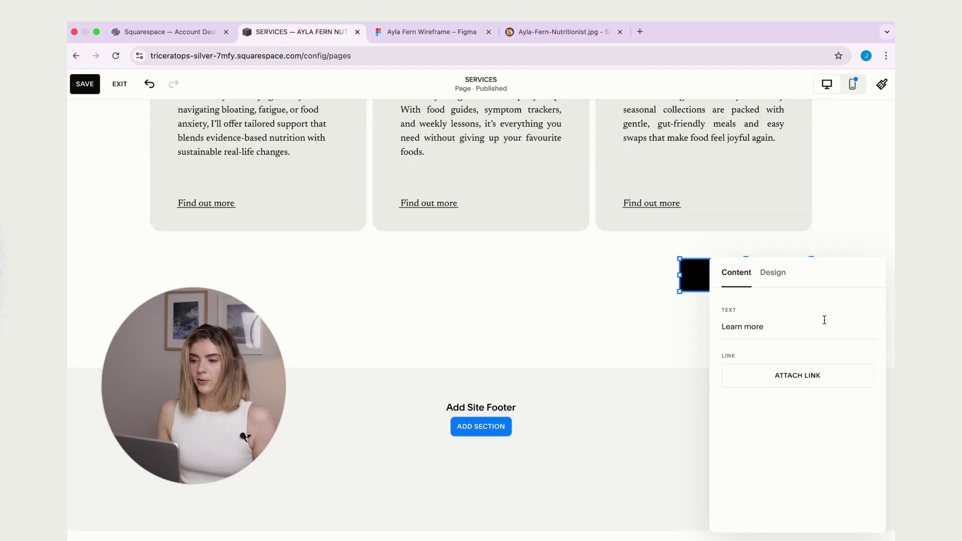
{"action": "key", "text": "super+v"}
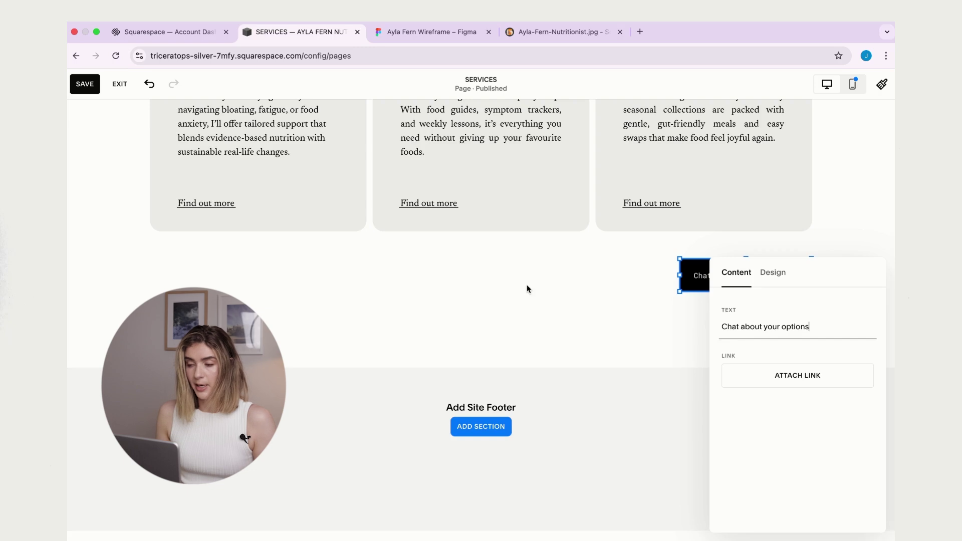
{"action": "left_click", "coordinate": [527, 286]}
{"action": "left_click_drag", "start_coordinate": [751, 300], "coordinate": [748, 297]}
Add a line block level with the button, one grid row high, running from the Coaching card's outer edge to just before the button.
{"action": "left_click", "coordinate": [120, 122]}
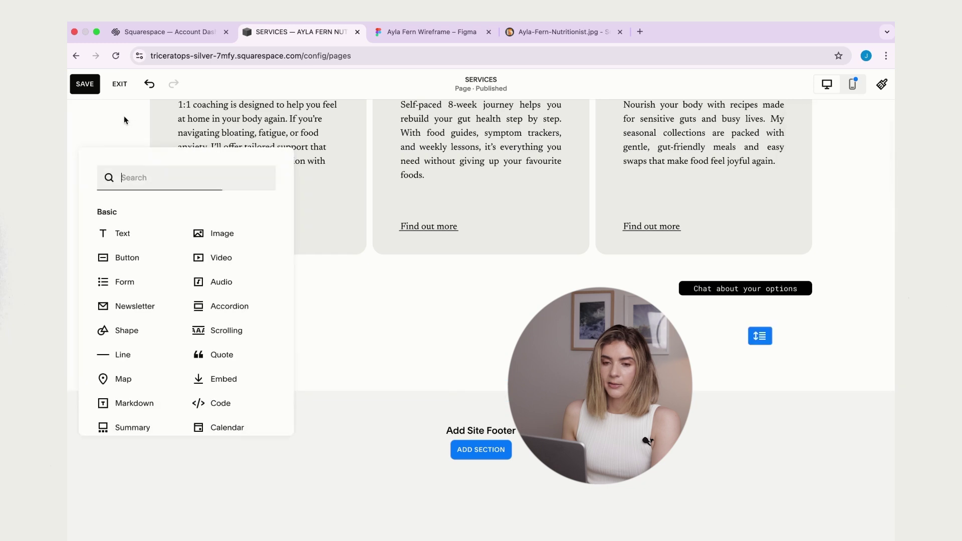
{"action": "left_click", "coordinate": [134, 356]}
{"action": "left_click_drag", "start_coordinate": [257, 288], "coordinate": [643, 290]}
{"action": "mouse_move", "coordinate": [397, 294]}
{"action": "left_mouse_down"}
{"action": "mouse_move", "coordinate": [401, 321]}
{"action": "mouse_move", "coordinate": [401, 295]}
{"action": "left_mouse_up"}
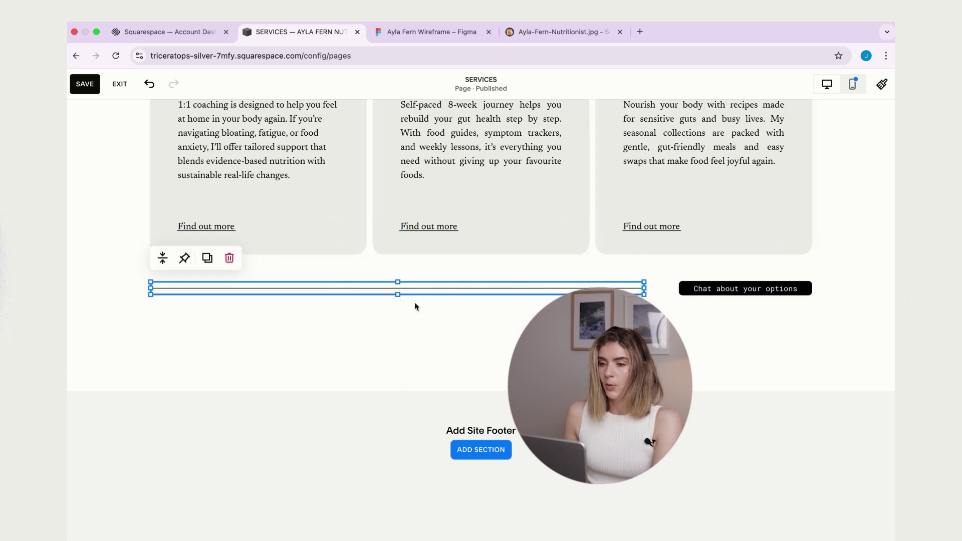
{"action": "scroll", "coordinate": [415, 306], "scroll_direction": "up", "scroll_amount": 7}
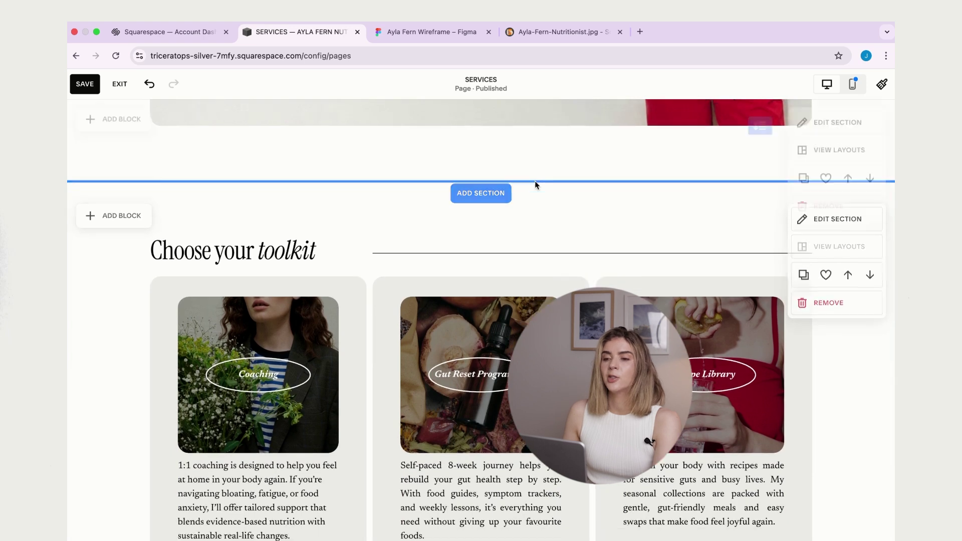
Save the Services page changes and leave page editing.
{"action": "scroll", "coordinate": [535, 185], "scroll_direction": "down", "scroll_amount": 3}
{"action": "scroll", "coordinate": [535, 185], "scroll_direction": "up", "scroll_amount": 12}
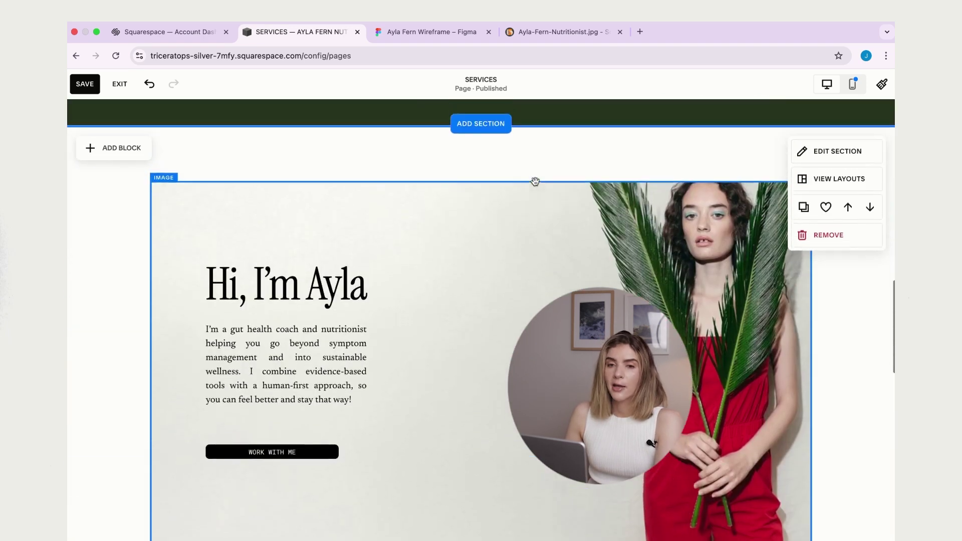
{"action": "scroll", "coordinate": [317, 215], "scroll_direction": "up", "scroll_amount": 3}
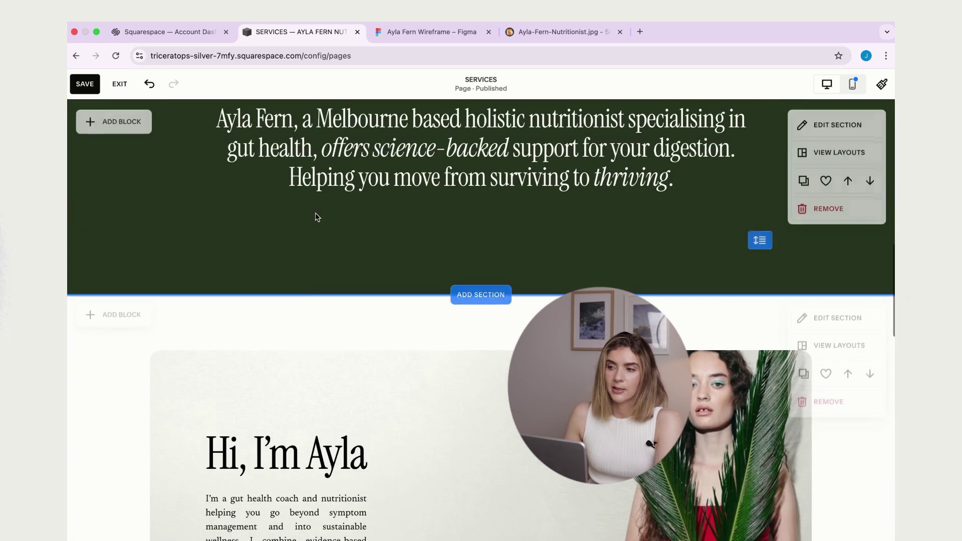
{"action": "scroll", "coordinate": [304, 212], "scroll_direction": "down", "scroll_amount": 4}
{"action": "left_click", "coordinate": [85, 83]}
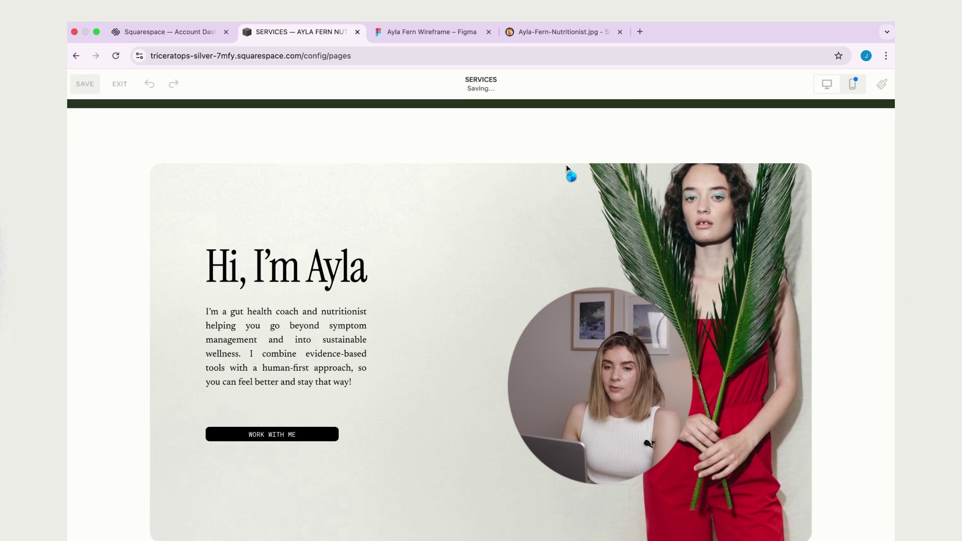
{"action": "left_click", "coordinate": [120, 84]}
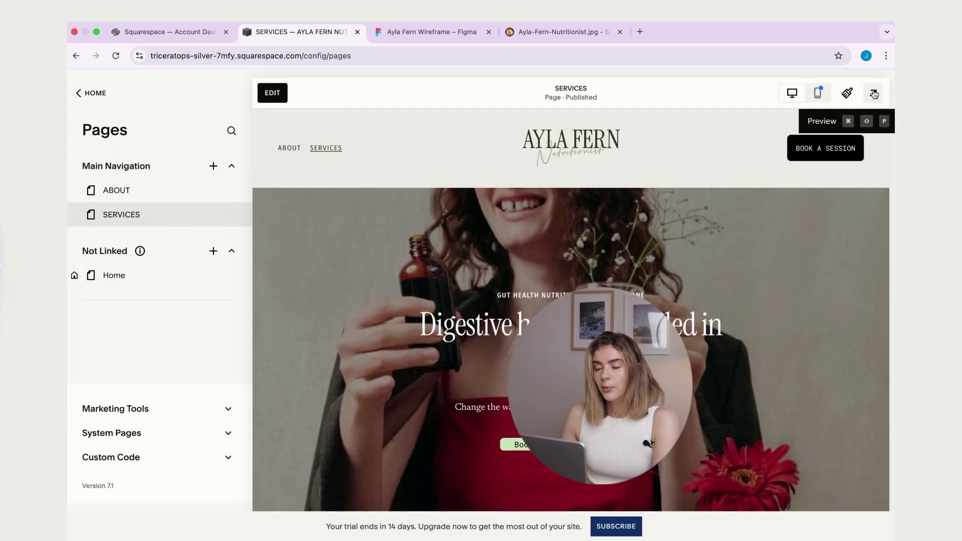
Preview the Services page at full size, check the spacing around the "Choose your toolkit" section, and close the preview.
{"action": "left_click", "coordinate": [874, 93]}
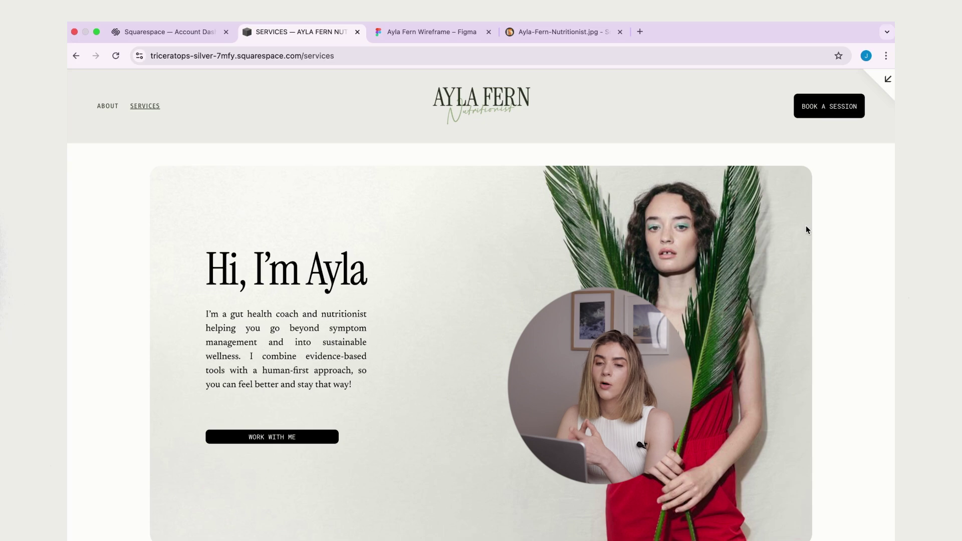
{"action": "scroll", "coordinate": [807, 229], "scroll_direction": "down", "scroll_amount": 8}
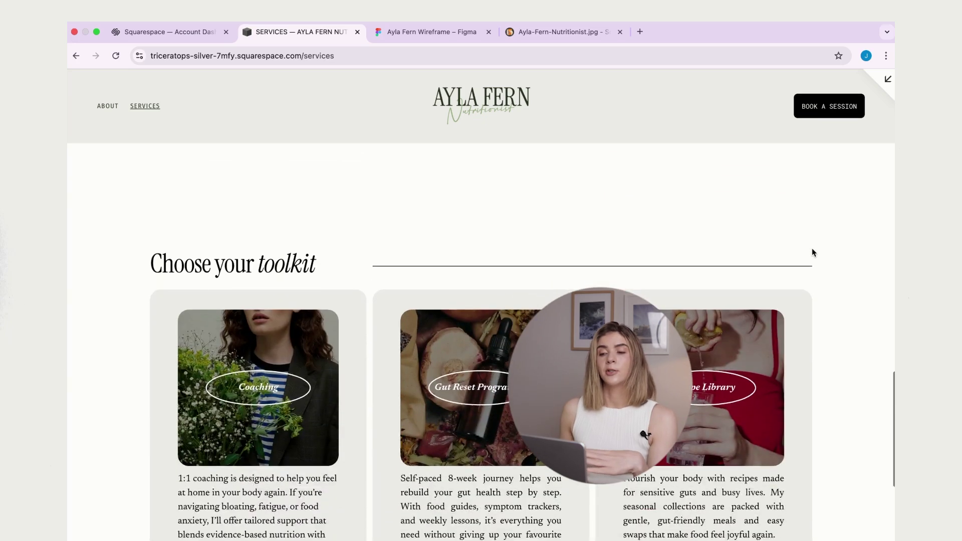
{"action": "scroll", "coordinate": [809, 262], "scroll_direction": "up", "scroll_amount": 3}
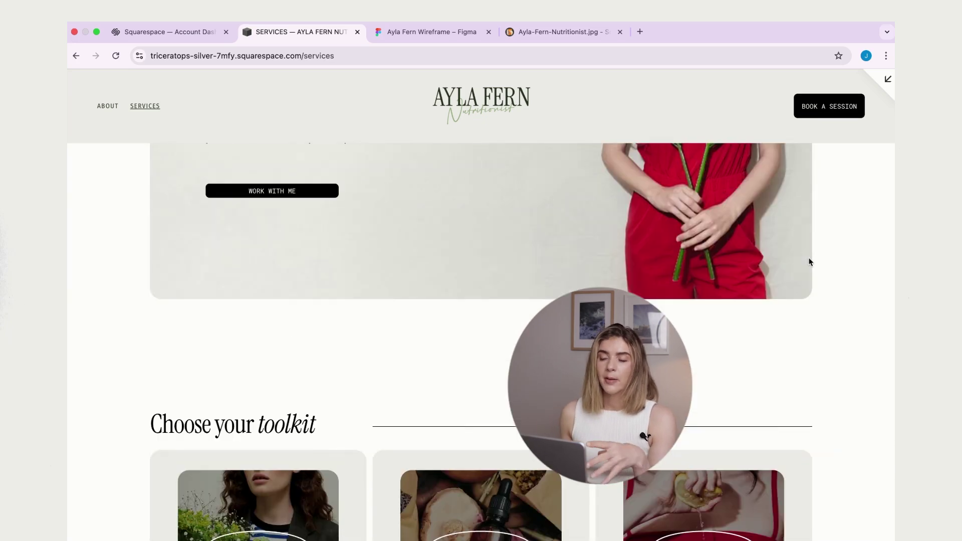
{"action": "scroll", "coordinate": [810, 262], "scroll_direction": "down", "scroll_amount": 3}
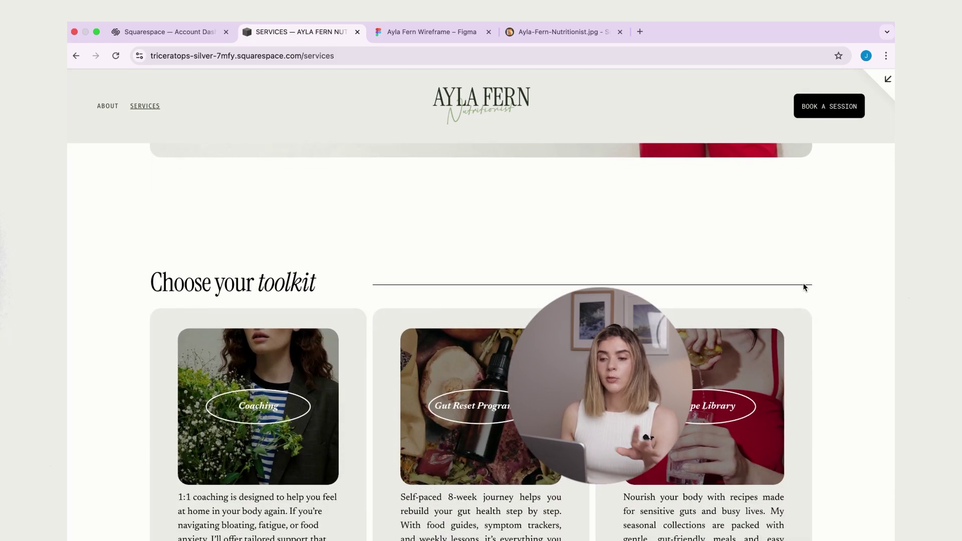
{"action": "scroll", "coordinate": [805, 287], "scroll_direction": "up", "scroll_amount": 3}
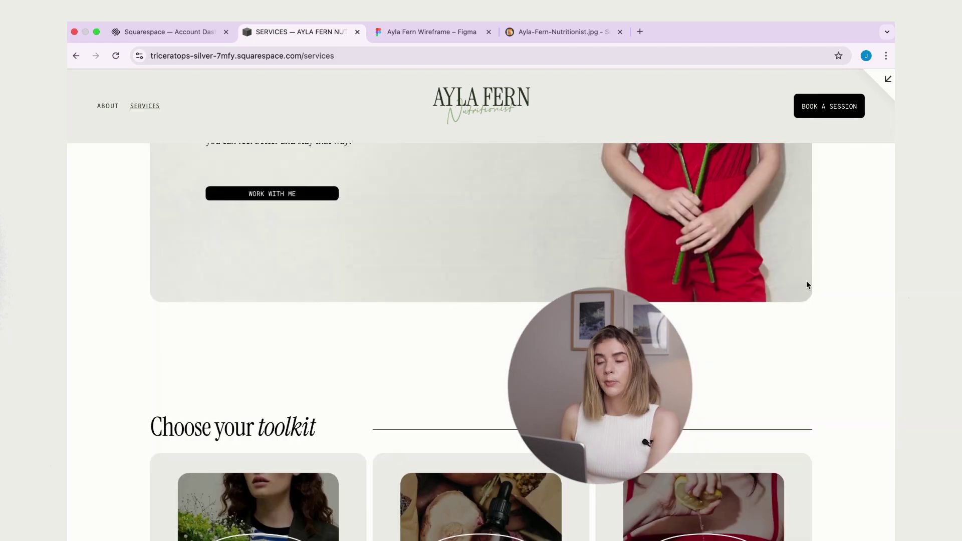
{"action": "left_click", "coordinate": [887, 80]}
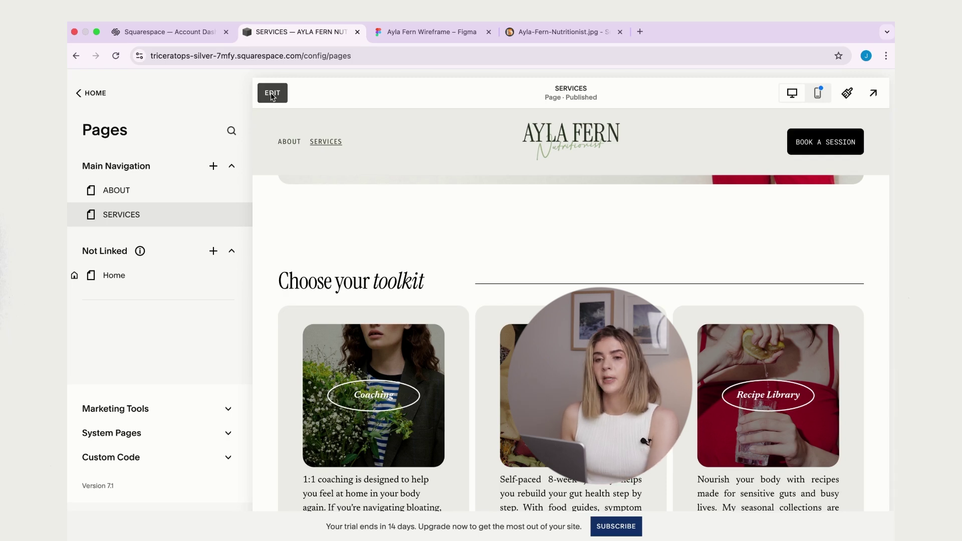
Reopen the Services page for editing and add a blank section between the "Hi, I'm Ayla" and "Choose your toolkit" sections.
{"action": "left_click", "coordinate": [272, 93]}
{"action": "scroll", "coordinate": [494, 300], "scroll_direction": "up", "scroll_amount": 3}
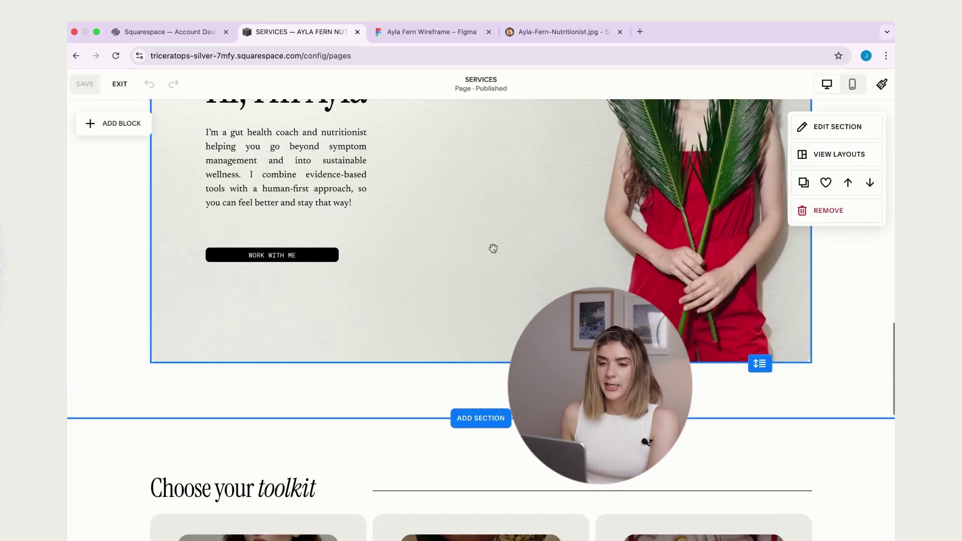
{"action": "scroll", "coordinate": [365, 266], "scroll_direction": "down", "scroll_amount": 3}
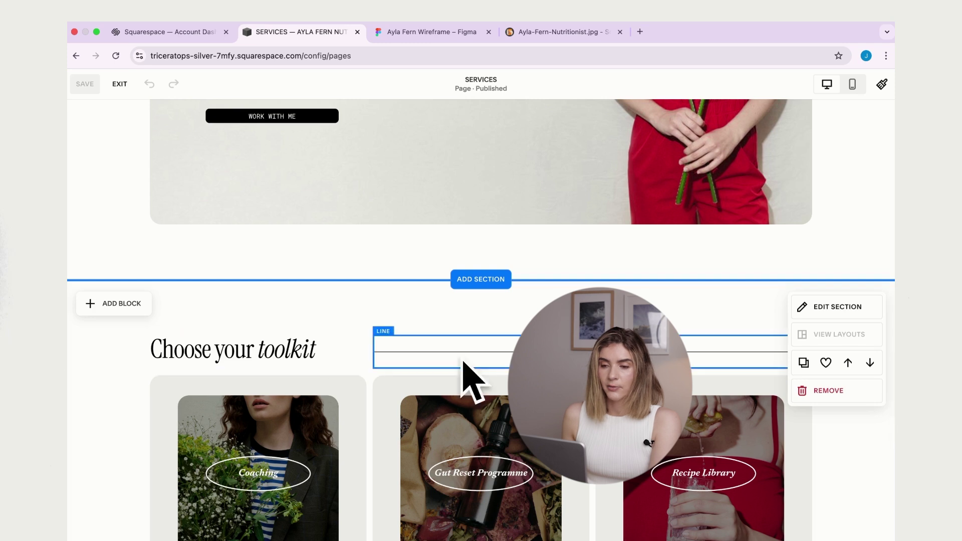
{"action": "left_click", "coordinate": [477, 280]}
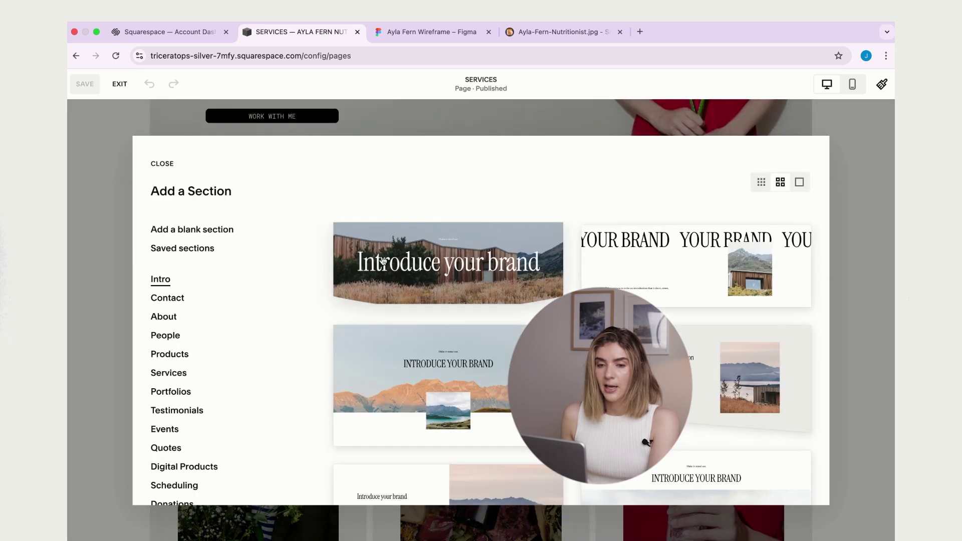
{"action": "left_click", "coordinate": [198, 230]}
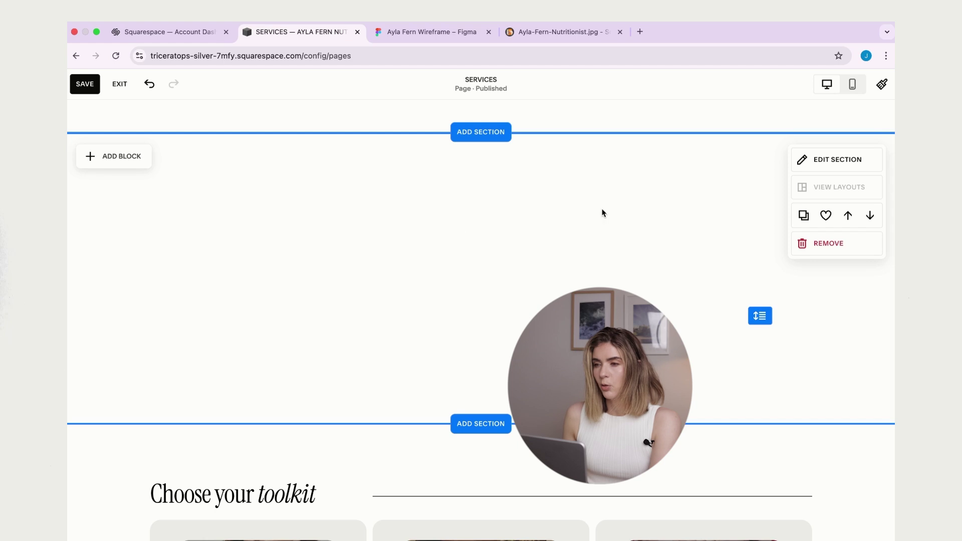
Set the blank section's height to S and turn off its Fill Screen option.
{"action": "left_click", "coordinate": [815, 161]}
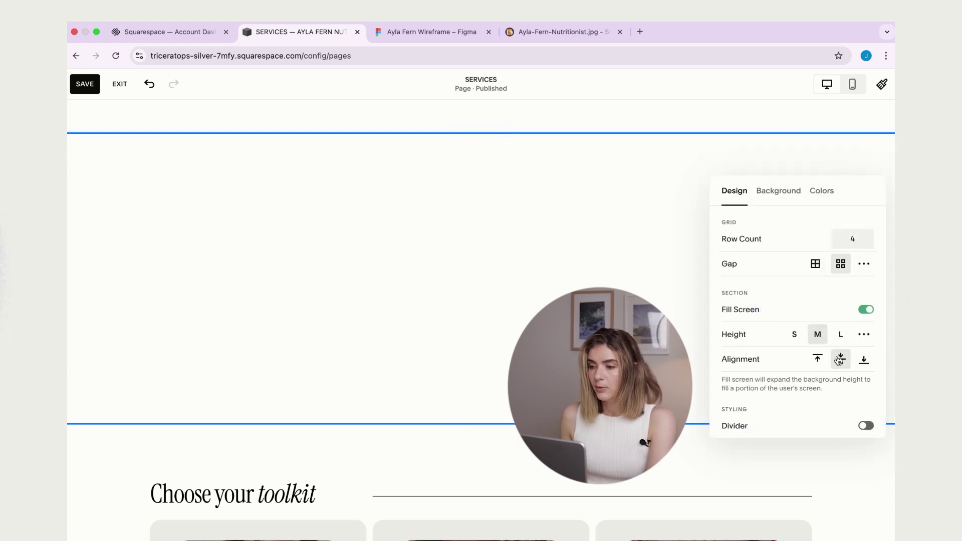
{"action": "left_click", "coordinate": [794, 336]}
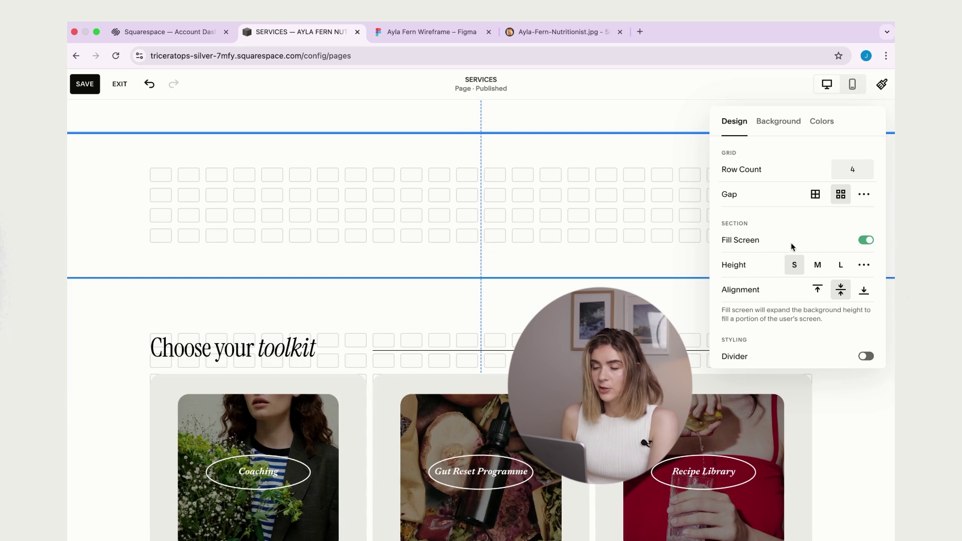
{"action": "left_click", "coordinate": [867, 241]}
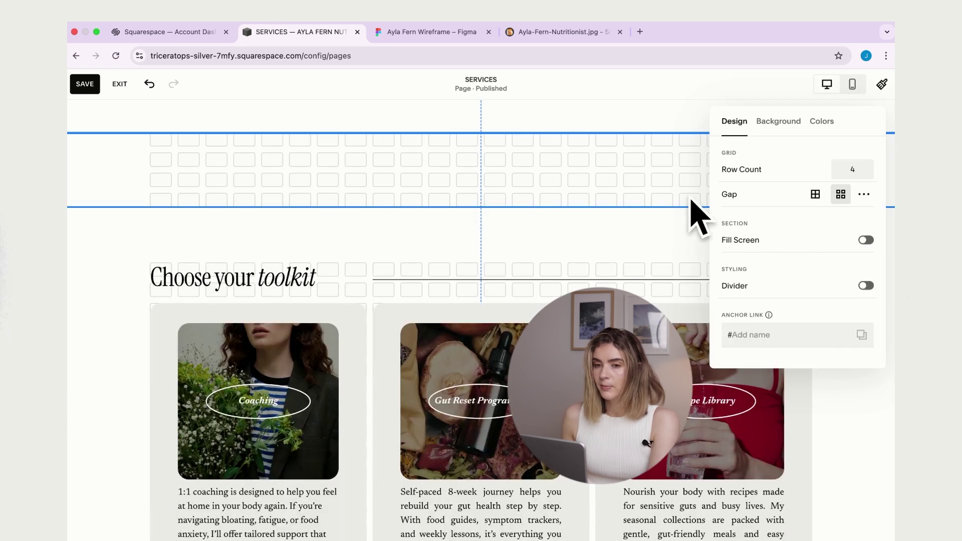
{"action": "left_click", "coordinate": [631, 178]}
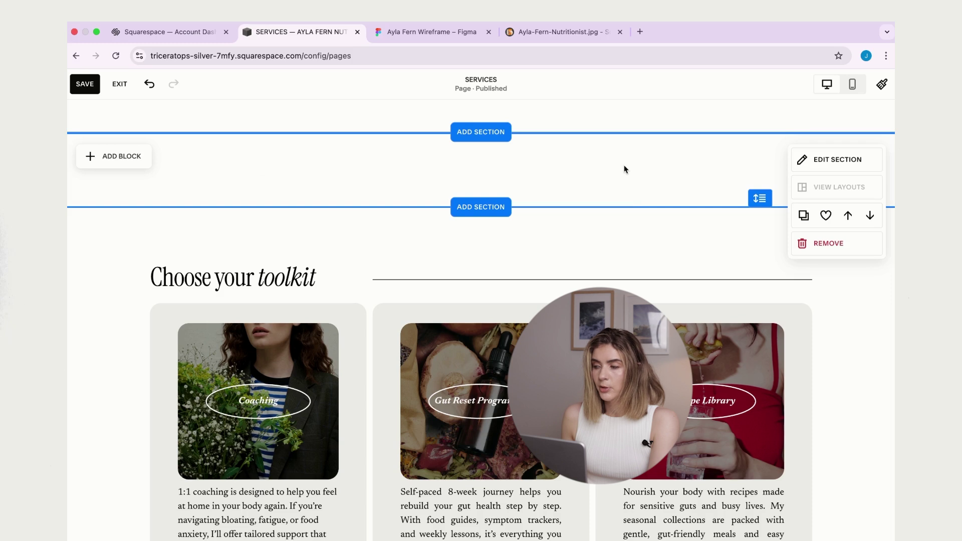
Apply the Dark 2 color theme to the blank section above "Choose your toolkit".
{"action": "scroll", "coordinate": [624, 172], "scroll_direction": "up", "scroll_amount": 3}
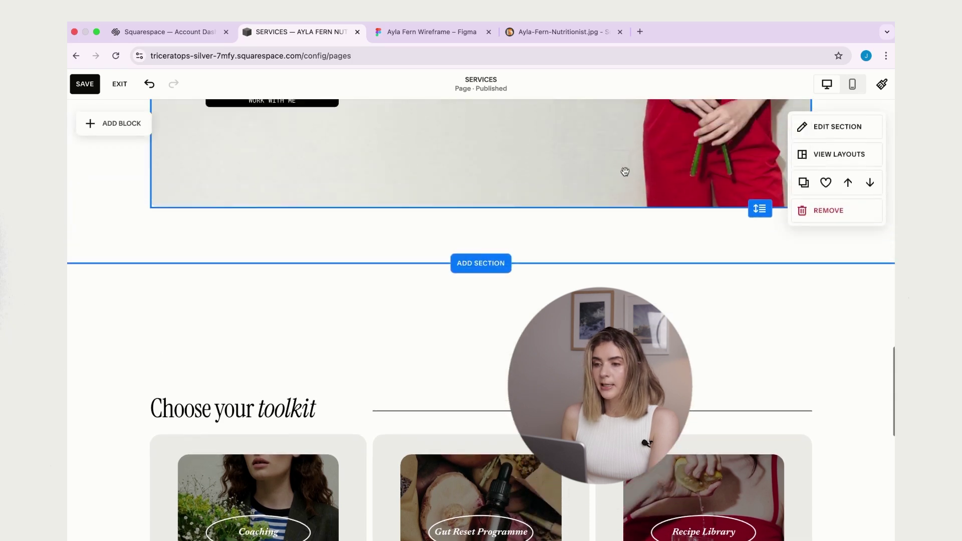
{"action": "scroll", "coordinate": [624, 172], "scroll_direction": "down", "scroll_amount": 2}
{"action": "left_click", "coordinate": [841, 195]}
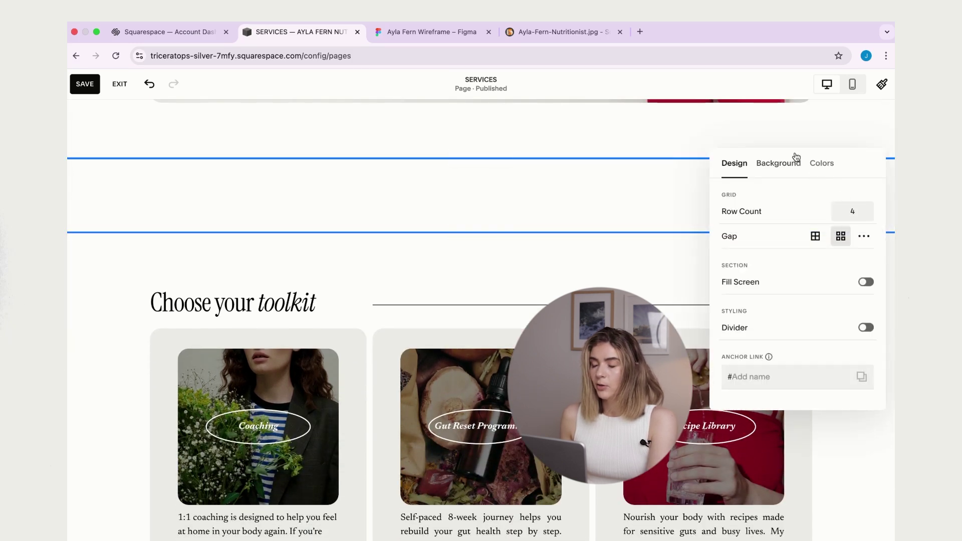
{"action": "left_click", "coordinate": [813, 163]}
{"action": "left_click", "coordinate": [636, 194]}
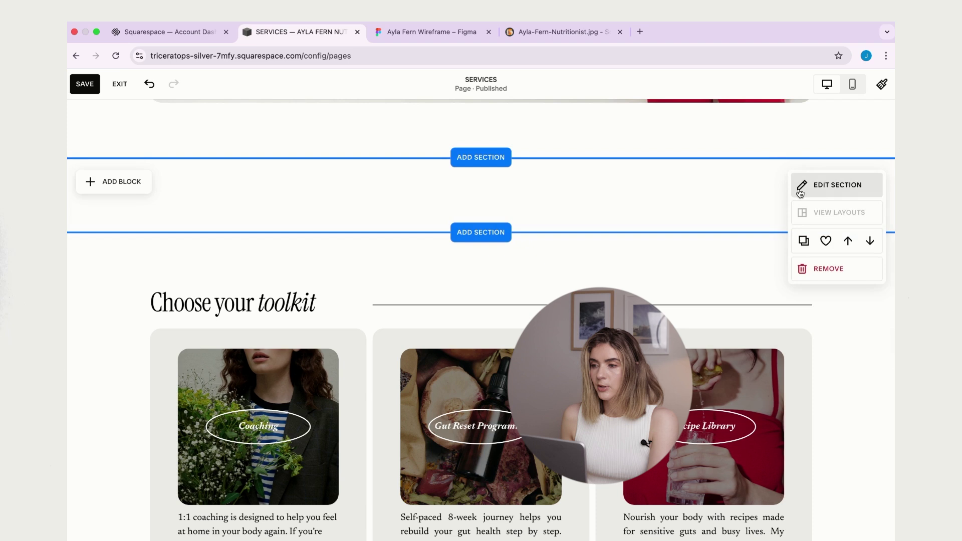
{"action": "left_click", "coordinate": [850, 187]}
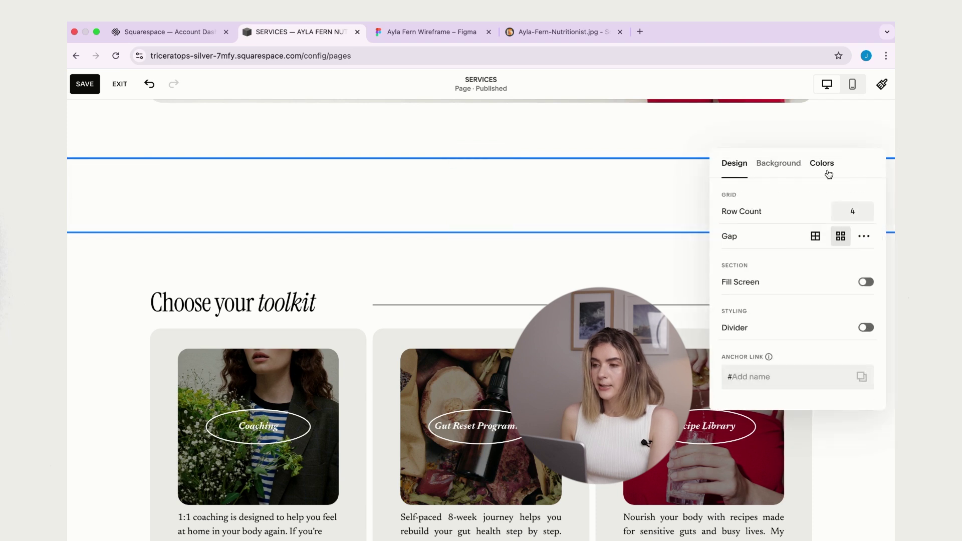
{"action": "left_click", "coordinate": [829, 174]}
{"action": "scroll", "coordinate": [845, 305], "scroll_direction": "down", "scroll_amount": 3}
{"action": "left_click", "coordinate": [824, 301]}
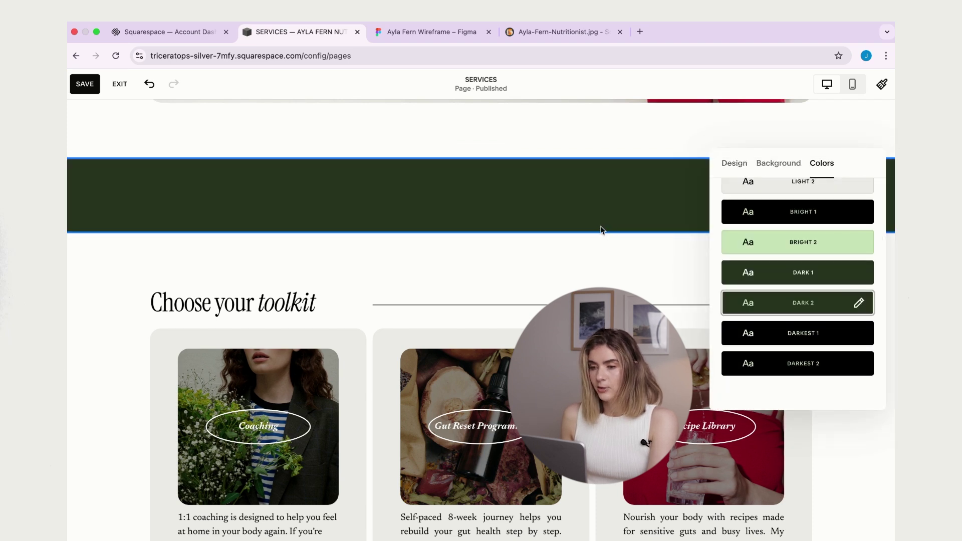
{"action": "left_click", "coordinate": [598, 207]}
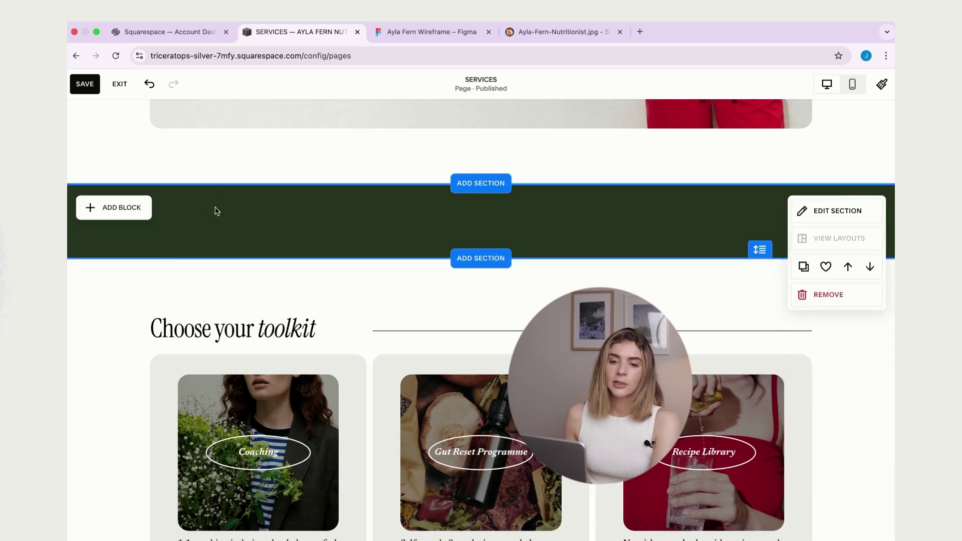
Add a Scrolling block to the dark green section and move it up two grid rows and out to the page's near edge.
{"action": "left_click", "coordinate": [121, 216]}
{"action": "type", "text": "r"}
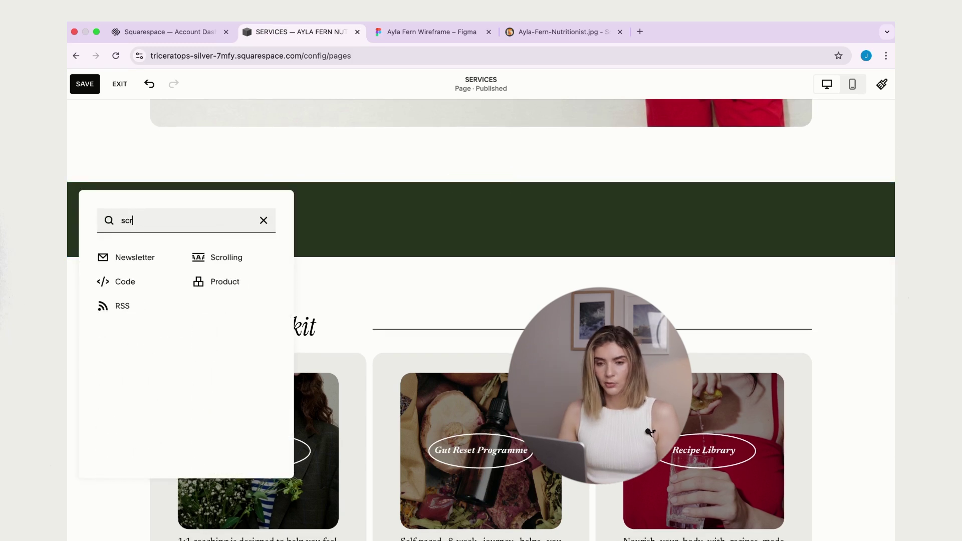
{"action": "left_click", "coordinate": [226, 257]}
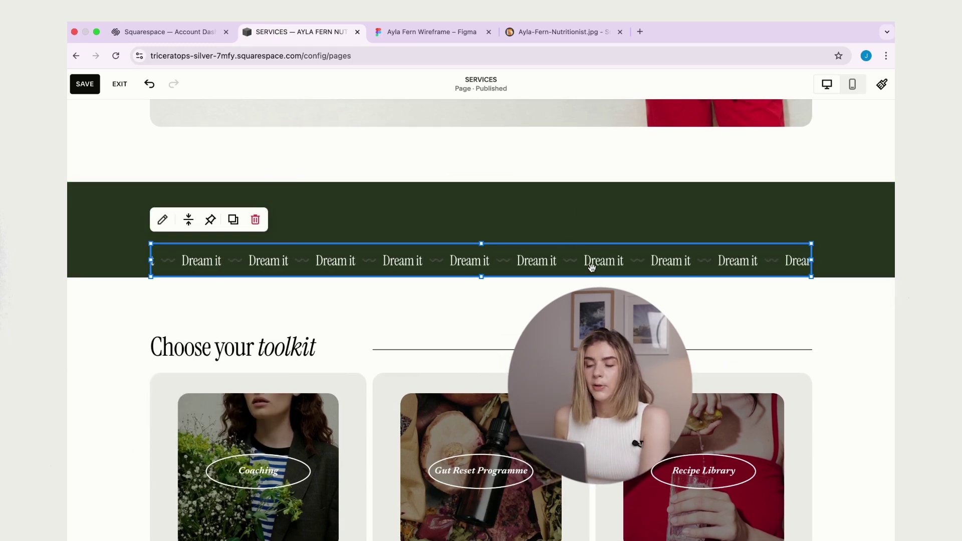
{"action": "left_click_drag", "start_coordinate": [581, 259], "coordinate": [496, 224]}
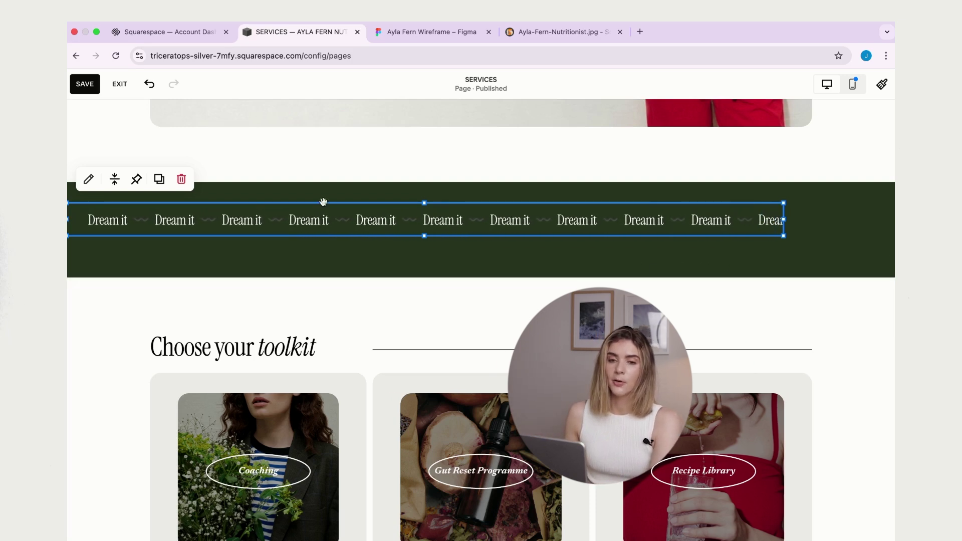
Replace the scrolling block's "Dream it" item text with "Coaching".
{"action": "left_click", "coordinate": [88, 180]}
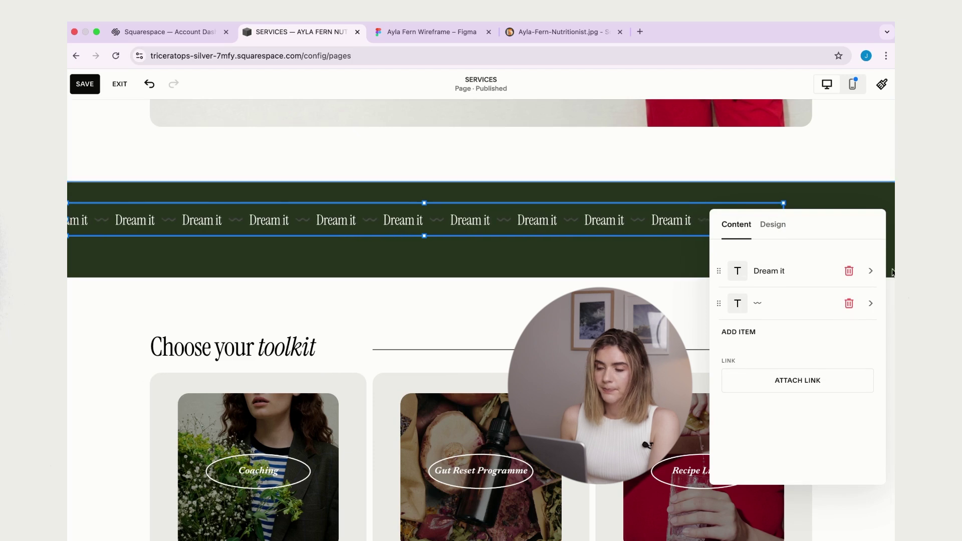
{"action": "left_click", "coordinate": [746, 273]}
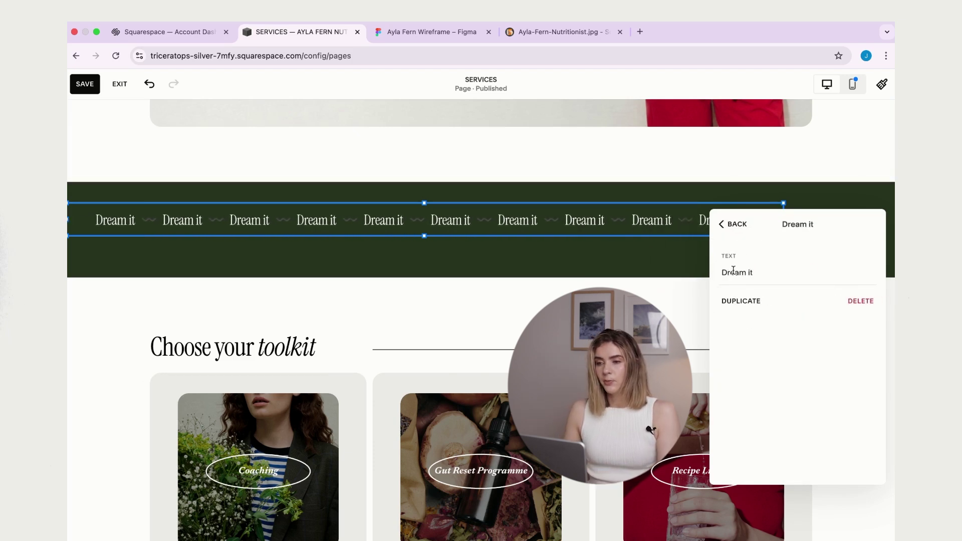
{"action": "triple_click", "coordinate": [734, 272]}
{"action": "type", "text": "Coa"}
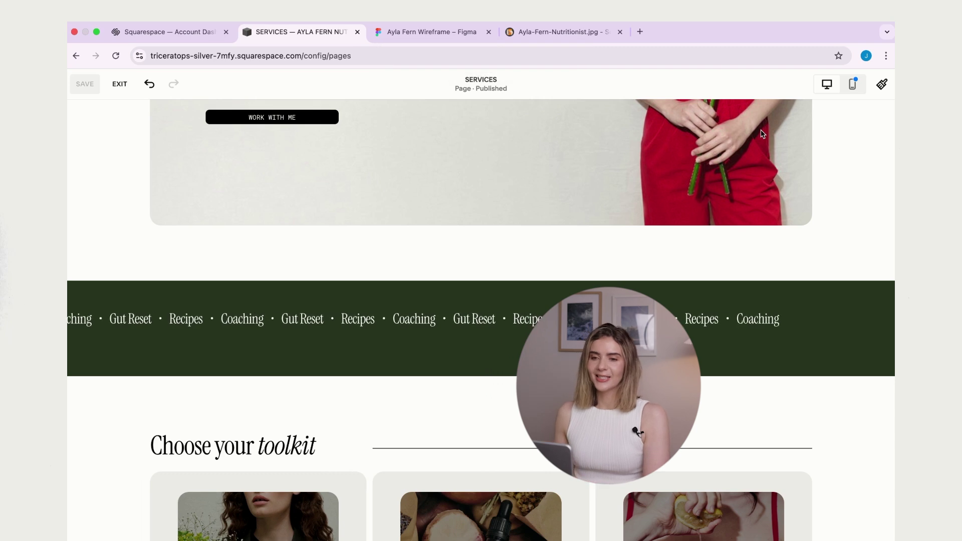
Set the scrolling text block's speed to 0.5x.
{"action": "mouse_move", "coordinate": [499, 332]}
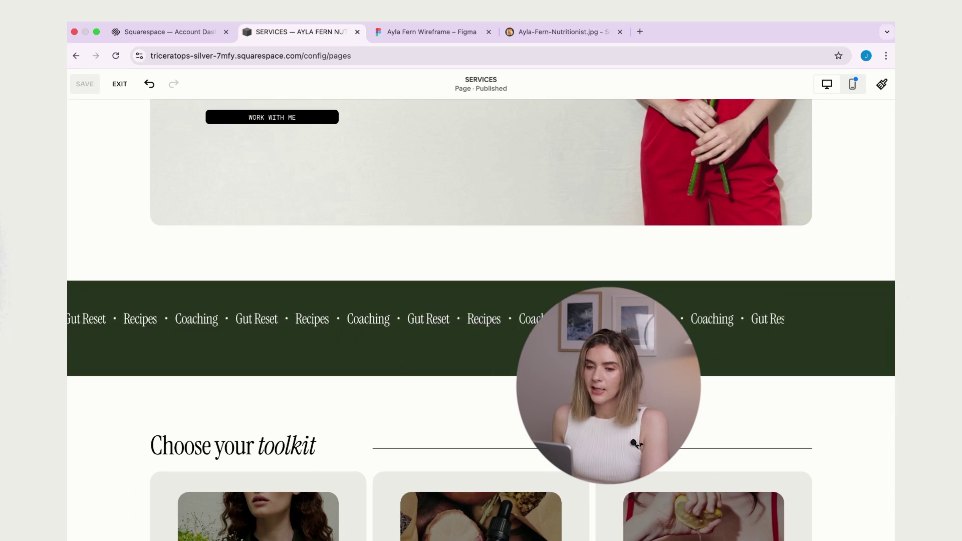
{"action": "left_click", "coordinate": [379, 319]}
{"action": "left_click", "coordinate": [379, 319]}
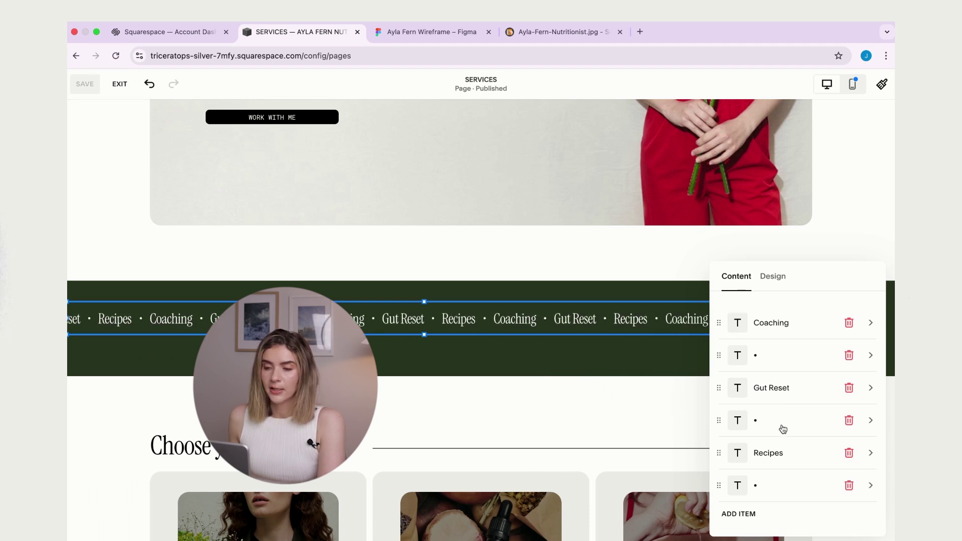
{"action": "scroll", "coordinate": [805, 448], "scroll_direction": "down", "scroll_amount": 2}
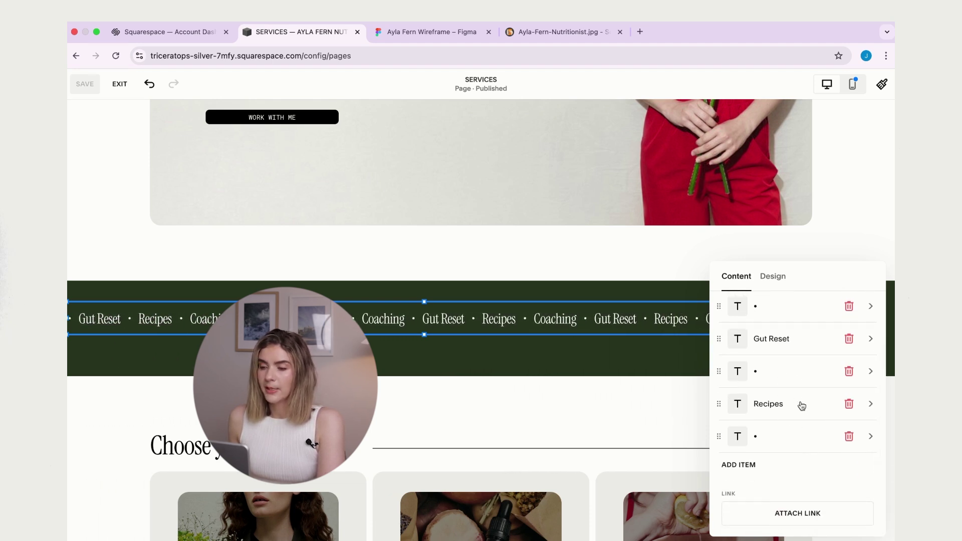
{"action": "left_click", "coordinate": [774, 277]}
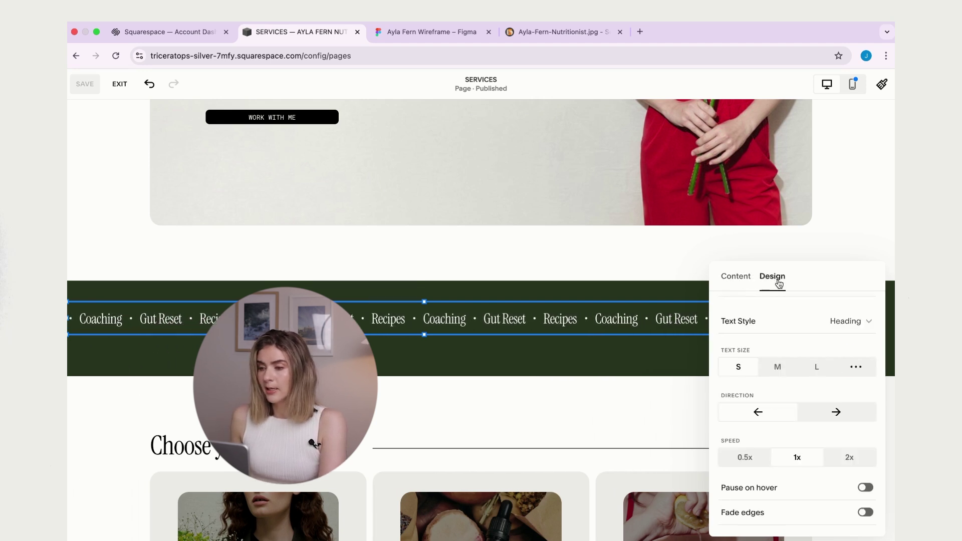
{"action": "scroll", "coordinate": [829, 339], "scroll_direction": "down", "scroll_amount": 2}
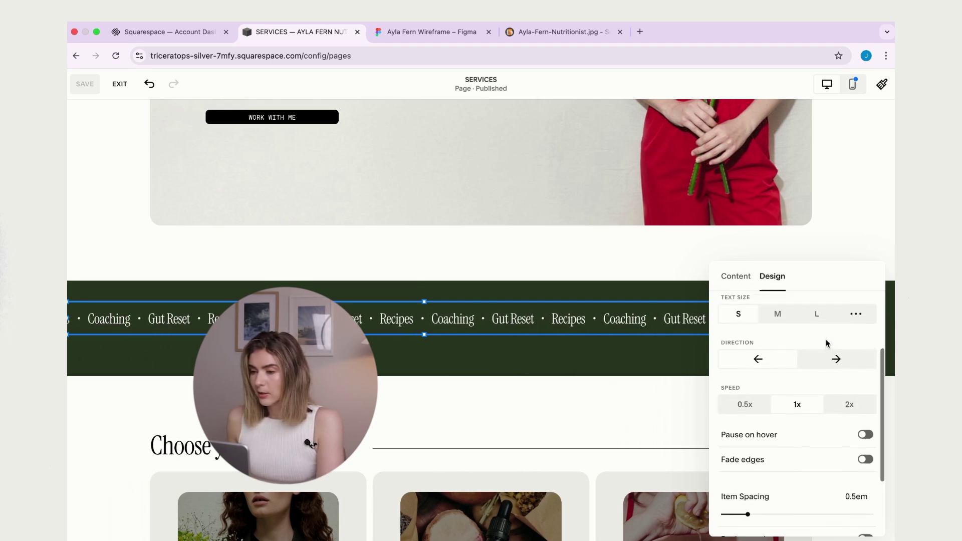
{"action": "left_click", "coordinate": [752, 412]}
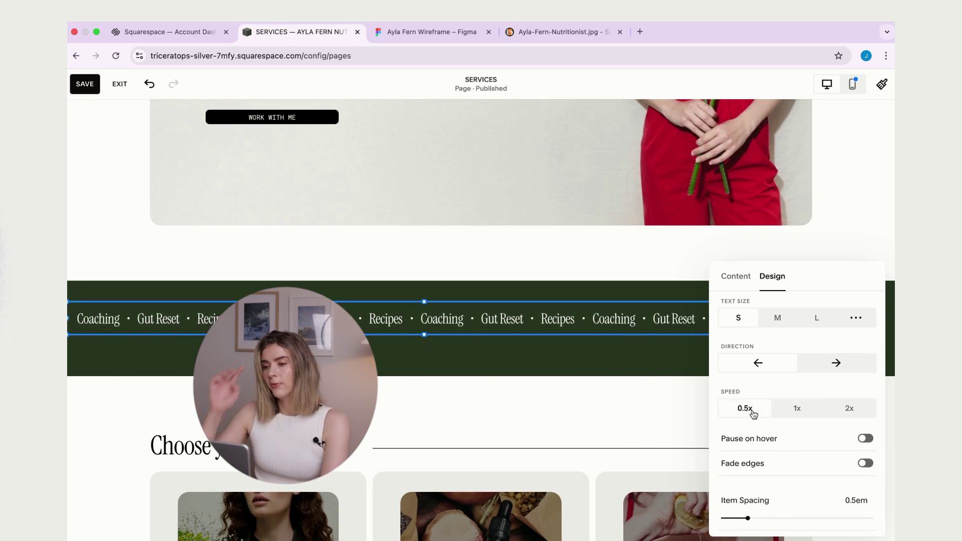
Change the scrolling block's text style to Paragraph and reduce its custom text size slightly below 1.5rem.
{"action": "scroll", "coordinate": [778, 424], "scroll_direction": "down", "scroll_amount": 2}
{"action": "scroll", "coordinate": [825, 383], "scroll_direction": "up", "scroll_amount": 4}
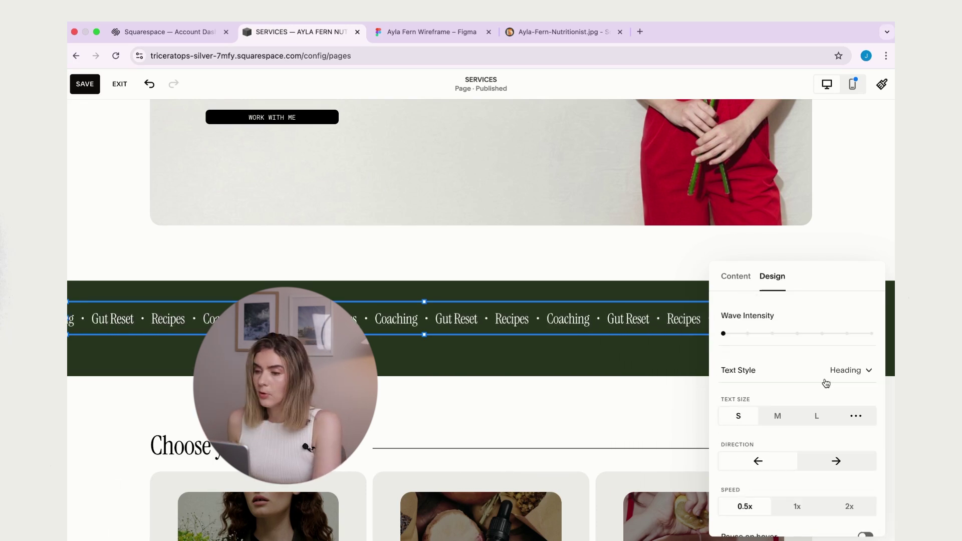
{"action": "left_click", "coordinate": [853, 371]}
{"action": "left_click", "coordinate": [780, 405]}
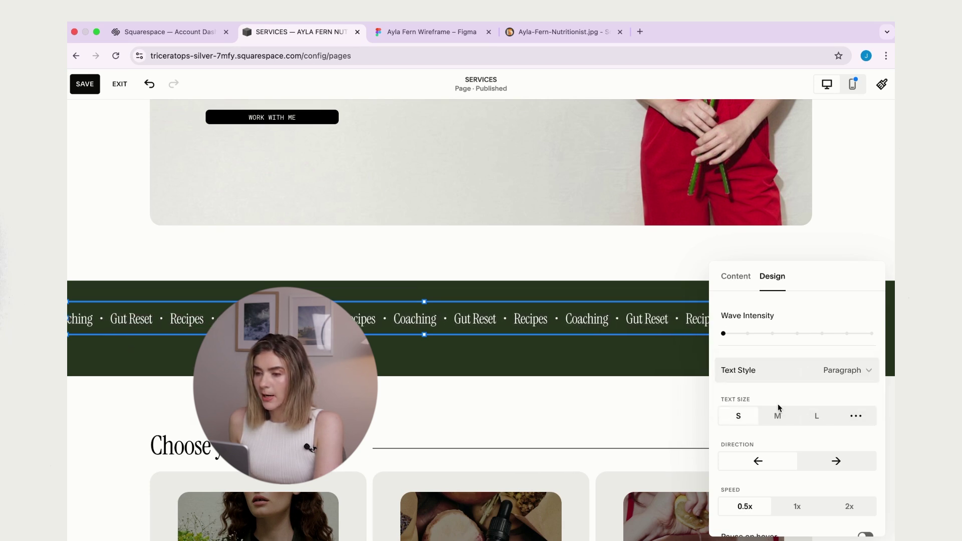
{"action": "left_click", "coordinate": [843, 415]}
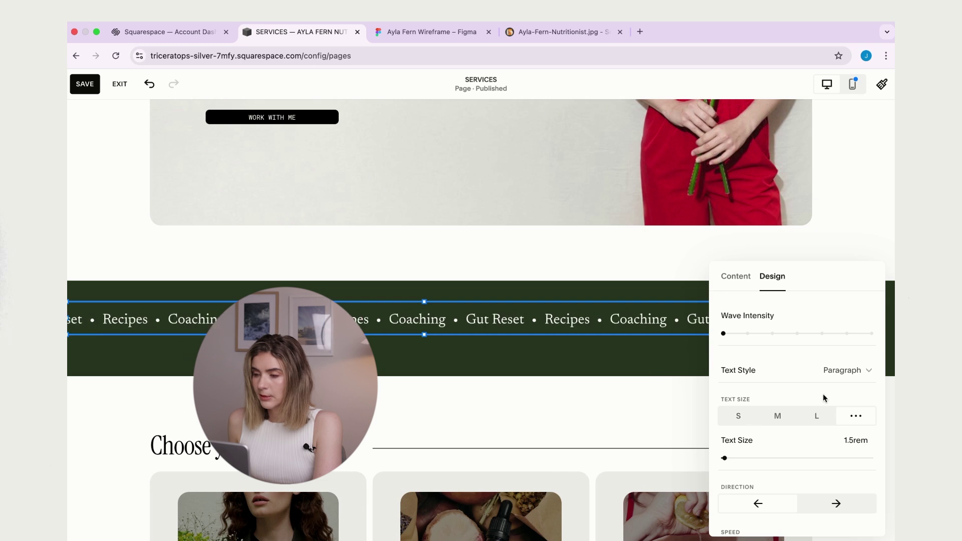
{"action": "scroll", "coordinate": [822, 398], "scroll_direction": "down", "scroll_amount": 2}
{"action": "left_click_drag", "start_coordinate": [724, 407], "coordinate": [724, 407]}
{"action": "left_click", "coordinate": [632, 264]}
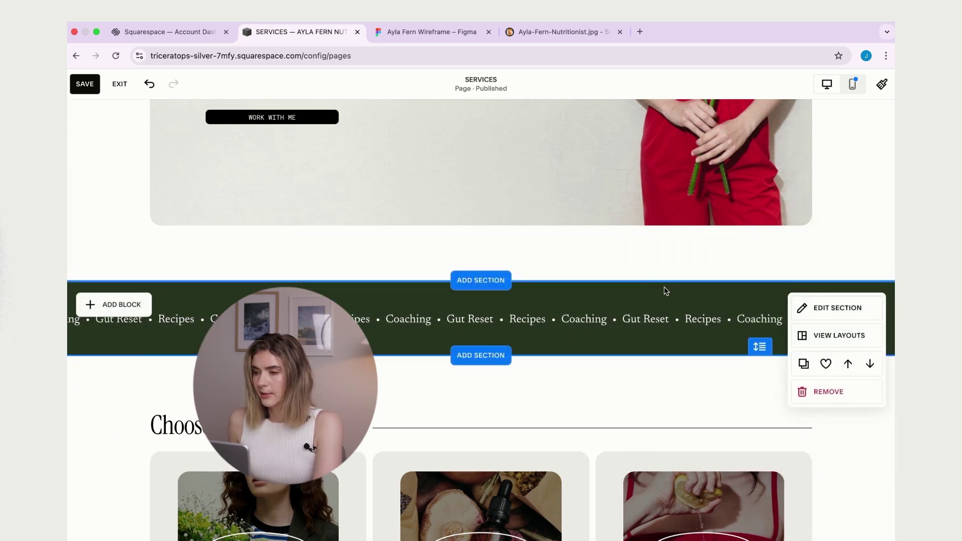
Open the Dark 2 color theme of the scrolling banner's section for editing.
{"action": "left_click", "coordinate": [641, 318]}
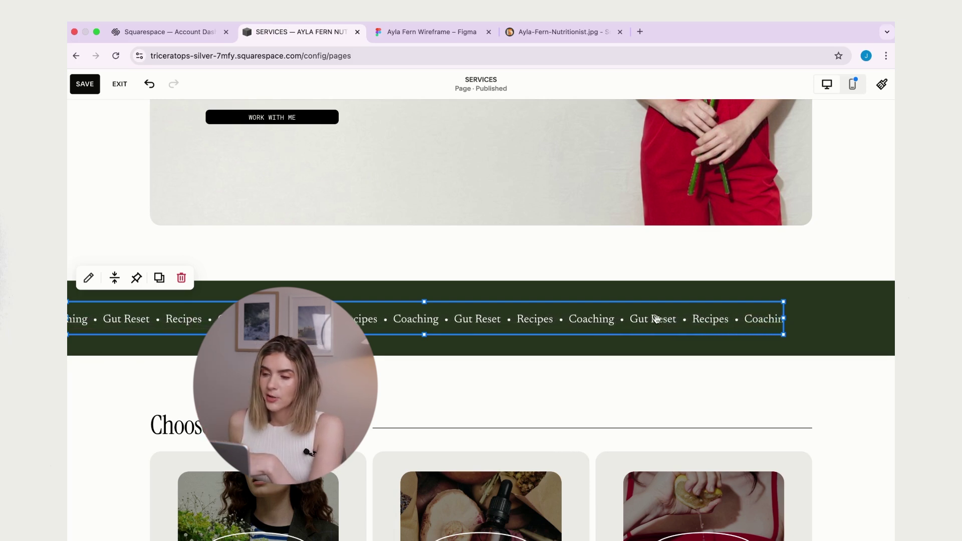
{"action": "left_click", "coordinate": [815, 333]}
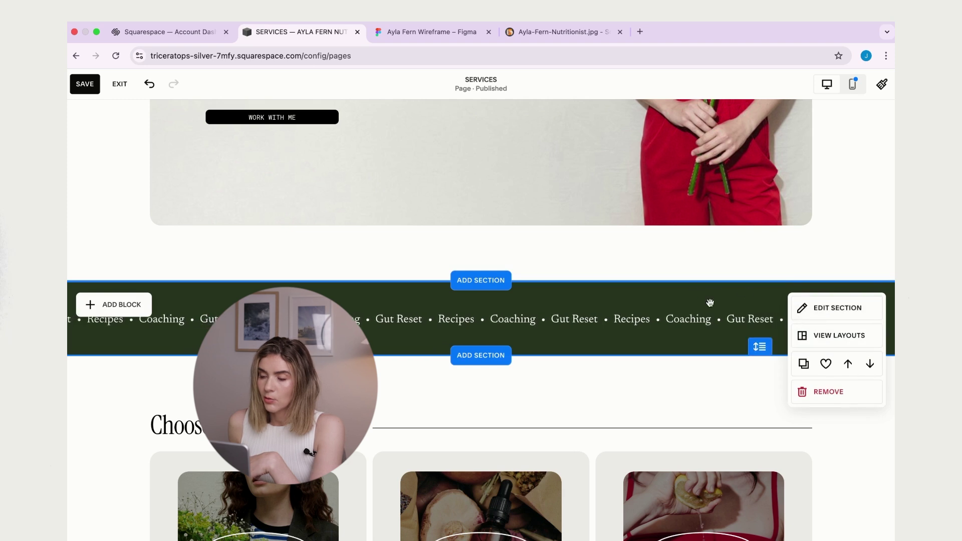
{"action": "left_click", "coordinate": [820, 307]}
{"action": "left_click", "coordinate": [822, 287]}
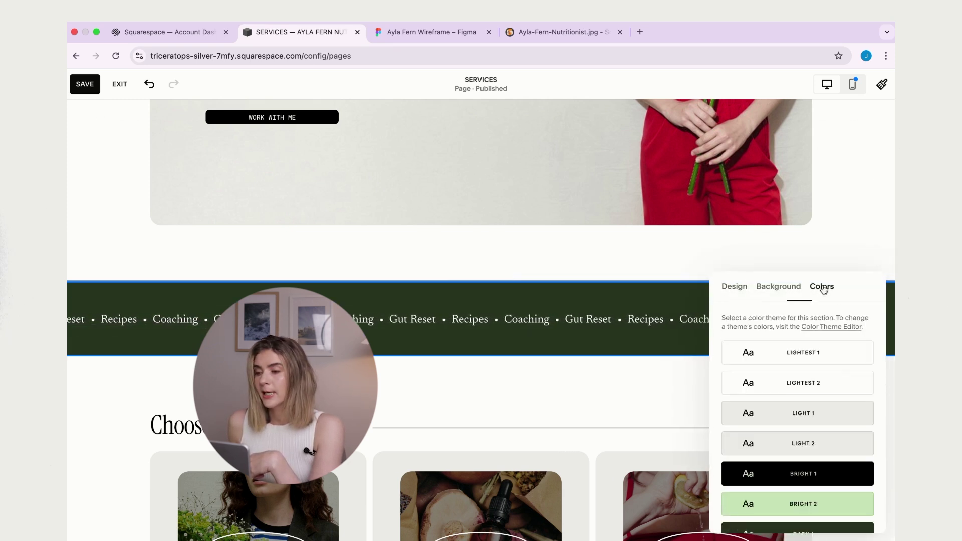
{"action": "scroll", "coordinate": [825, 401], "scroll_direction": "down", "scroll_amount": 3}
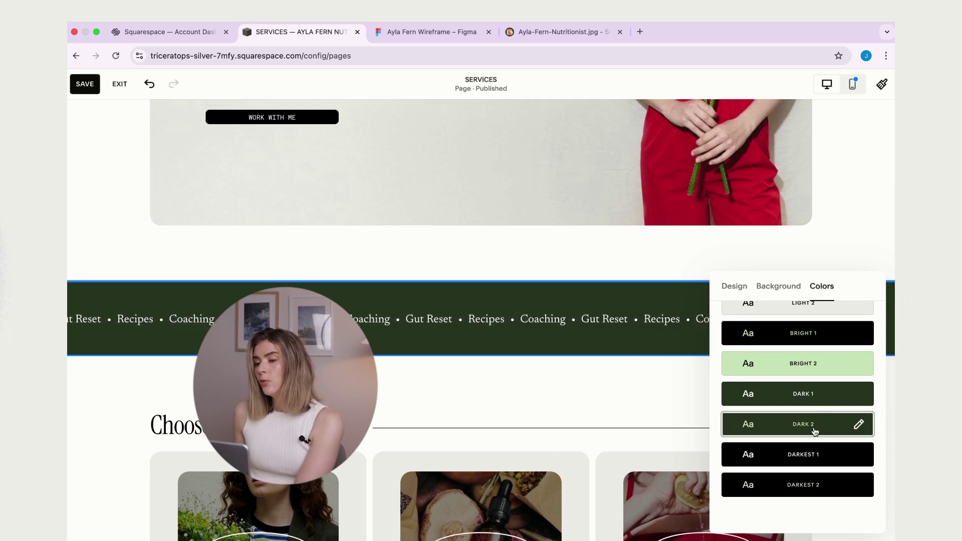
{"action": "left_click", "coordinate": [858, 426]}
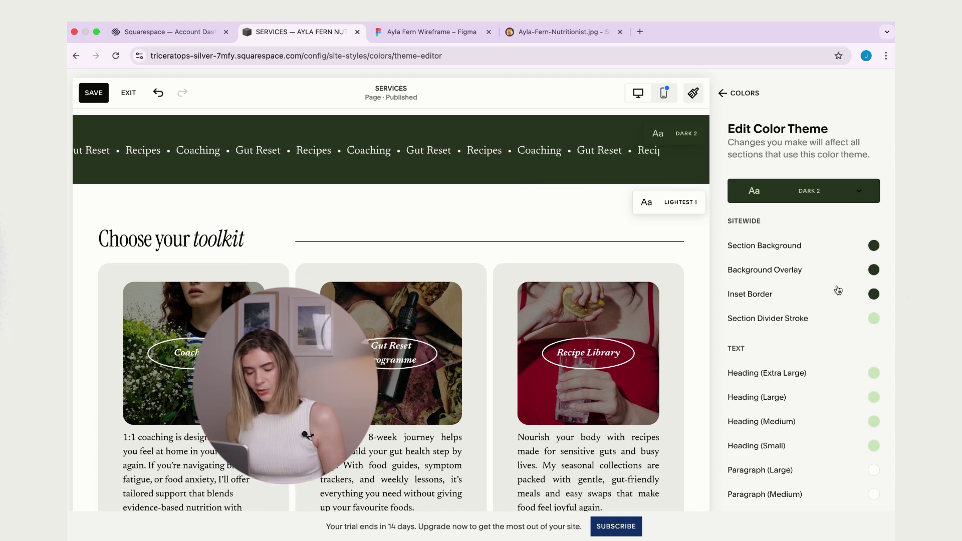
Find the Scrolling settings in the Dark 2 theme and set their Paragraph Color to the palette's light green.
{"action": "key", "text": "super+f"}
{"action": "type", "text": "scroll"}
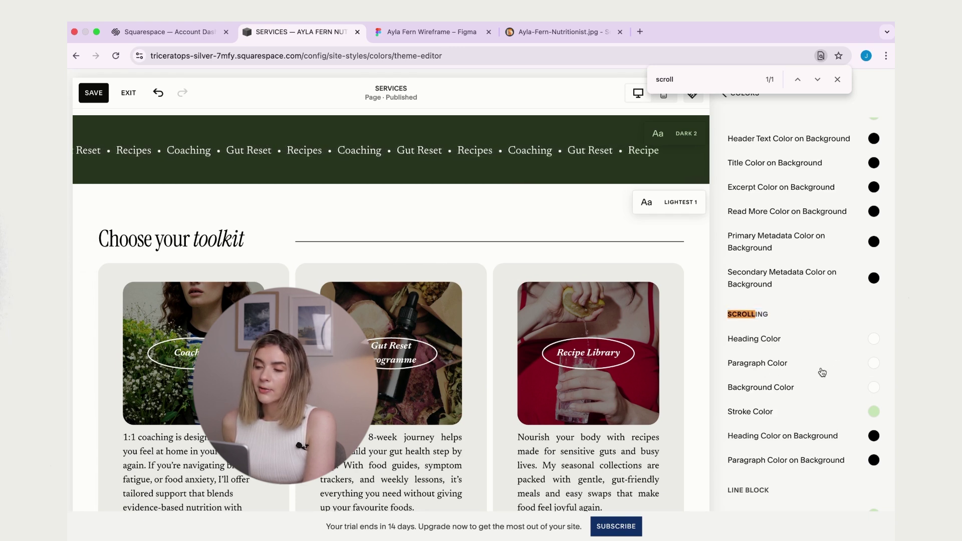
{"action": "left_click", "coordinate": [875, 366]}
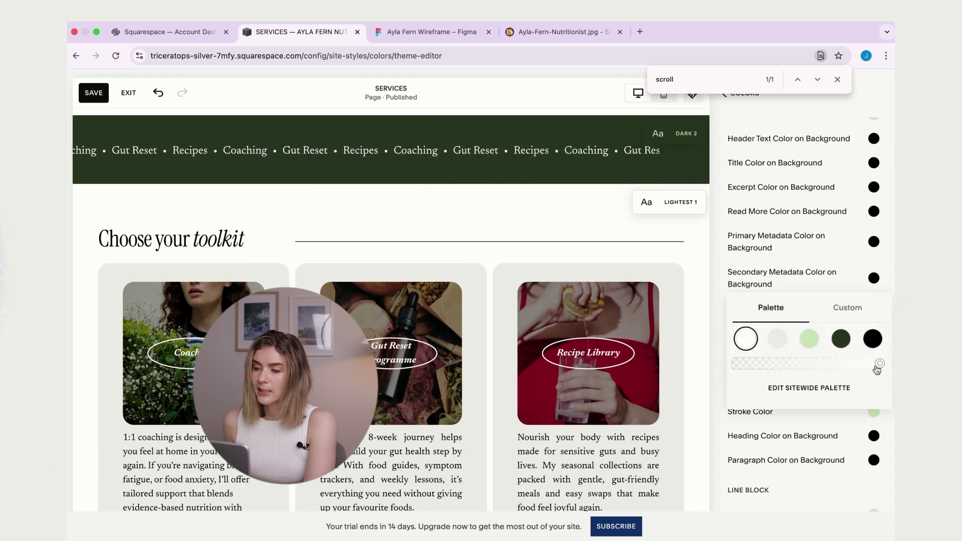
{"action": "left_click", "coordinate": [808, 344]}
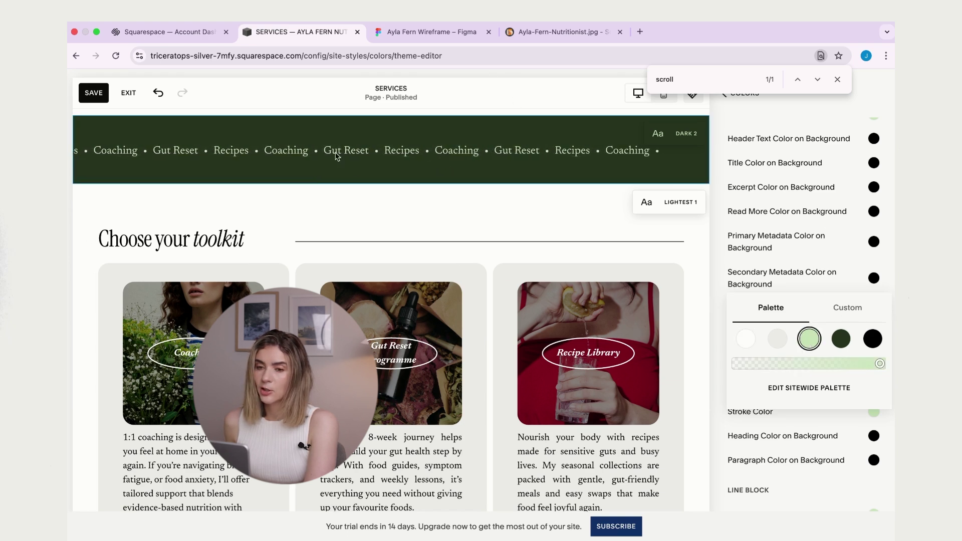
{"action": "left_click", "coordinate": [887, 262]}
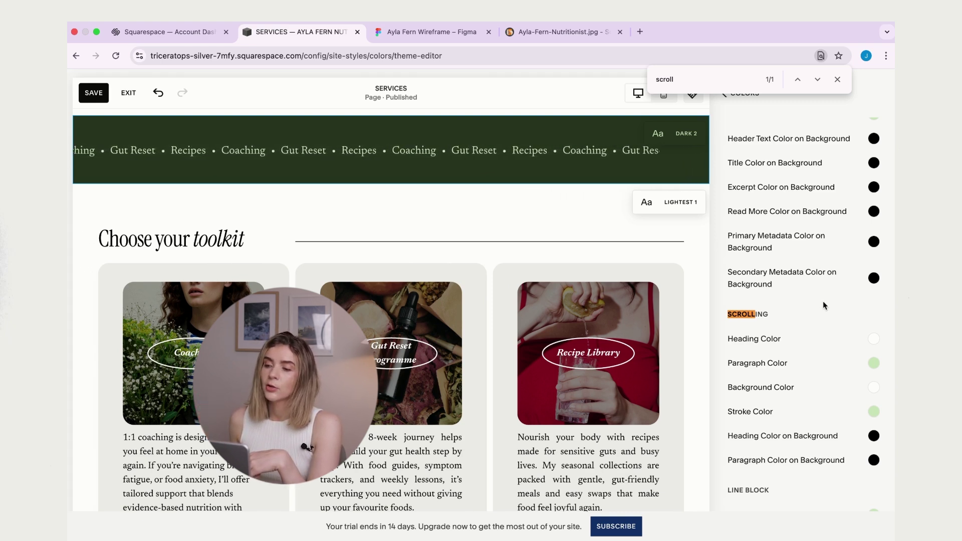
Look through the Dark 2 theme's other element color settings and return to the page editor.
{"action": "scroll", "coordinate": [824, 305], "scroll_direction": "down", "scroll_amount": 3}
{"action": "scroll", "coordinate": [824, 306], "scroll_direction": "down", "scroll_amount": 10}
{"action": "scroll", "coordinate": [823, 304], "scroll_direction": "up", "scroll_amount": 2}
{"action": "scroll", "coordinate": [823, 304], "scroll_direction": "up", "scroll_amount": 7}
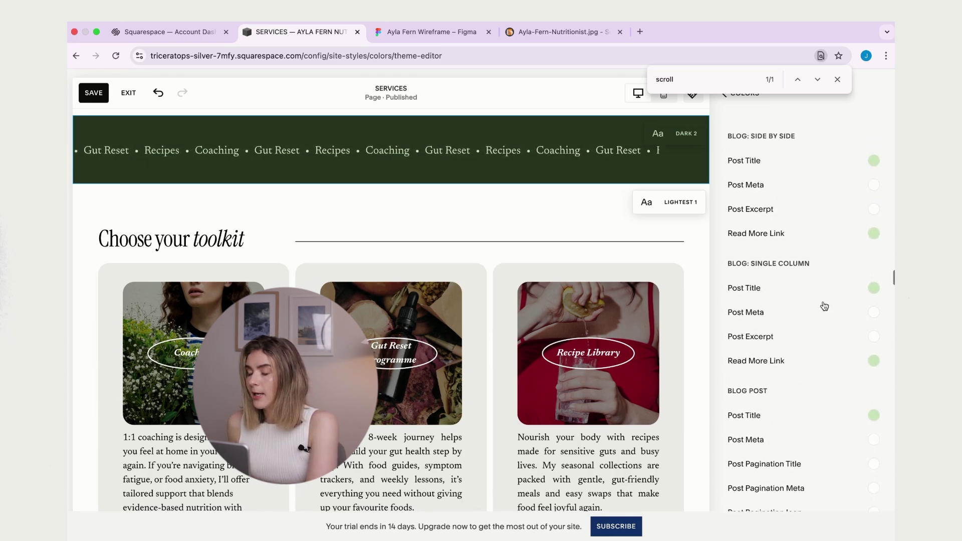
{"action": "scroll", "coordinate": [824, 305], "scroll_direction": "down", "scroll_amount": 10}
{"action": "scroll", "coordinate": [824, 306], "scroll_direction": "up", "scroll_amount": 3}
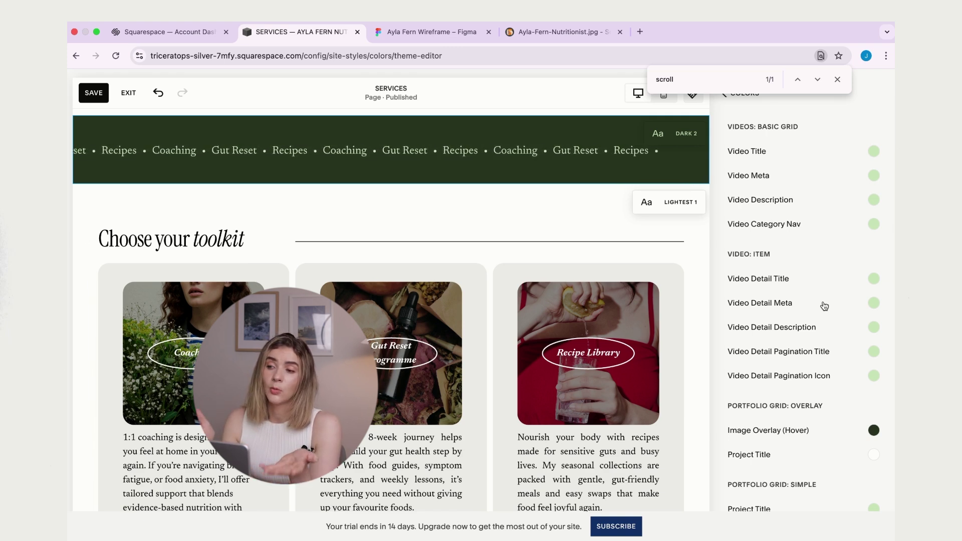
{"action": "scroll", "coordinate": [824, 305], "scroll_direction": "up", "scroll_amount": 10}
{"action": "left_click", "coordinate": [837, 79]}
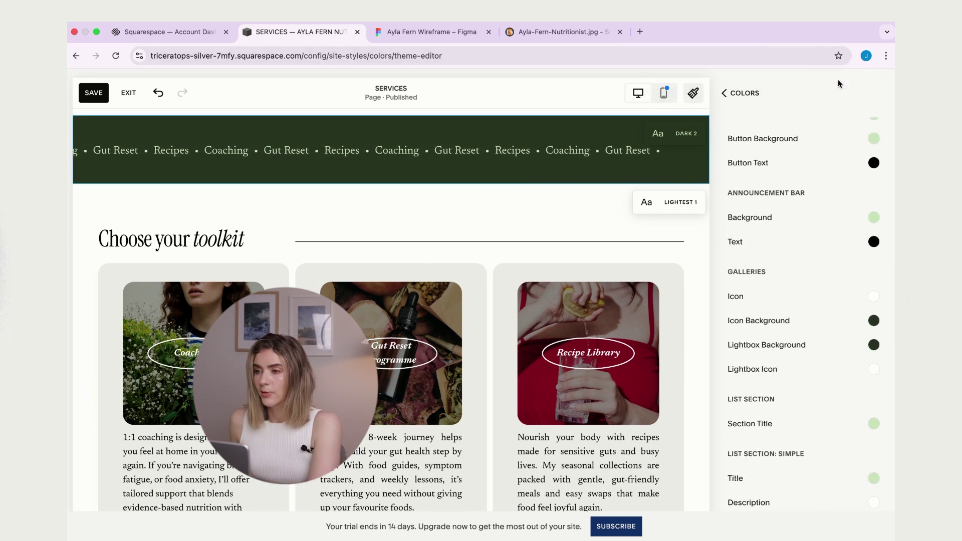
{"action": "left_click", "coordinate": [740, 95]}
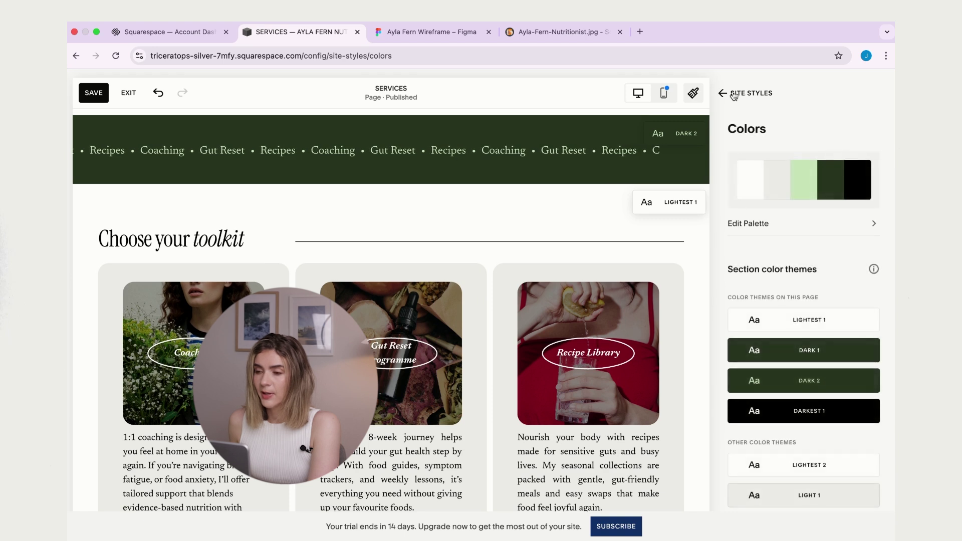
{"action": "left_click", "coordinate": [738, 95]}
{"action": "left_click", "coordinate": [738, 93]}
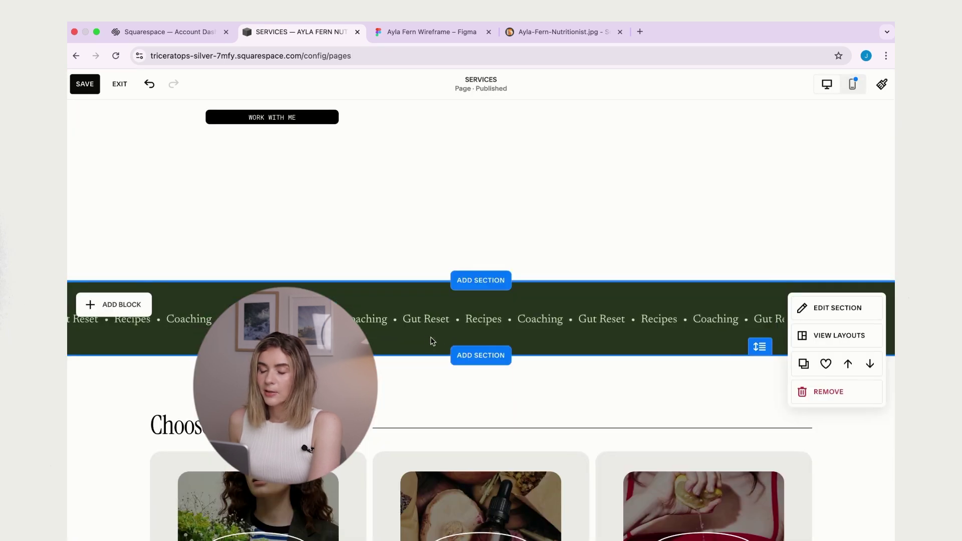
Stretch the scrolling text block across the full width of the page, from edge to edge.
{"action": "left_click", "coordinate": [770, 311]}
{"action": "left_click_drag", "start_coordinate": [782, 317], "coordinate": [884, 318]}
{"action": "left_click_drag", "start_coordinate": [145, 318], "coordinate": [68, 319]}
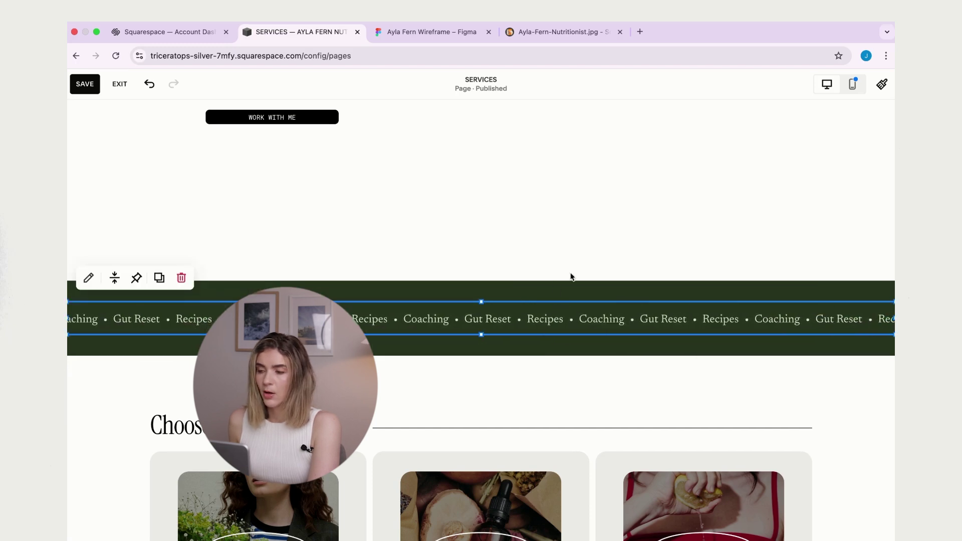
{"action": "left_click", "coordinate": [844, 410]}
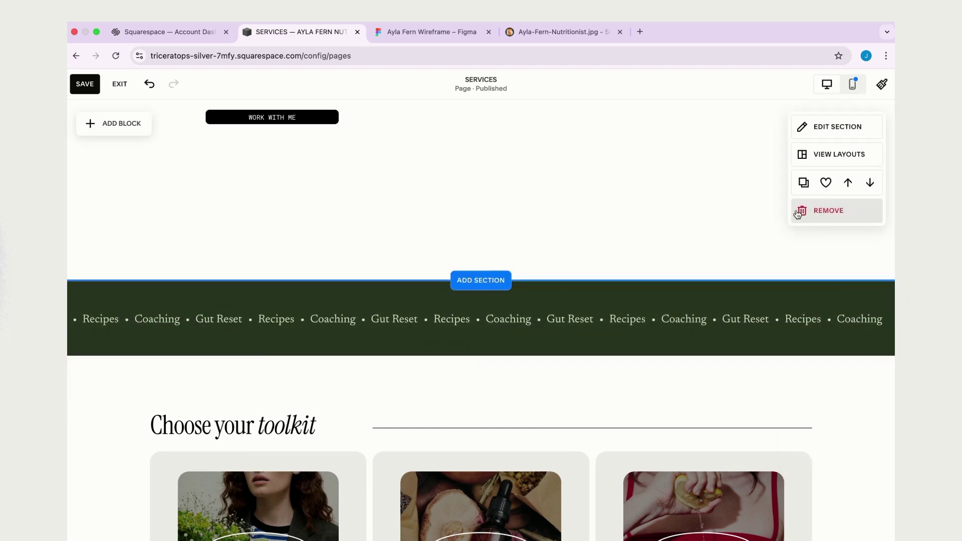
Review the Services page around the scrolling banner, from the "Hi, I'm Ayla" section to the "Choose your toolkit" cards.
{"action": "scroll", "coordinate": [841, 351], "scroll_direction": "down", "scroll_amount": 3}
{"action": "scroll", "coordinate": [839, 348], "scroll_direction": "up", "scroll_amount": 8}
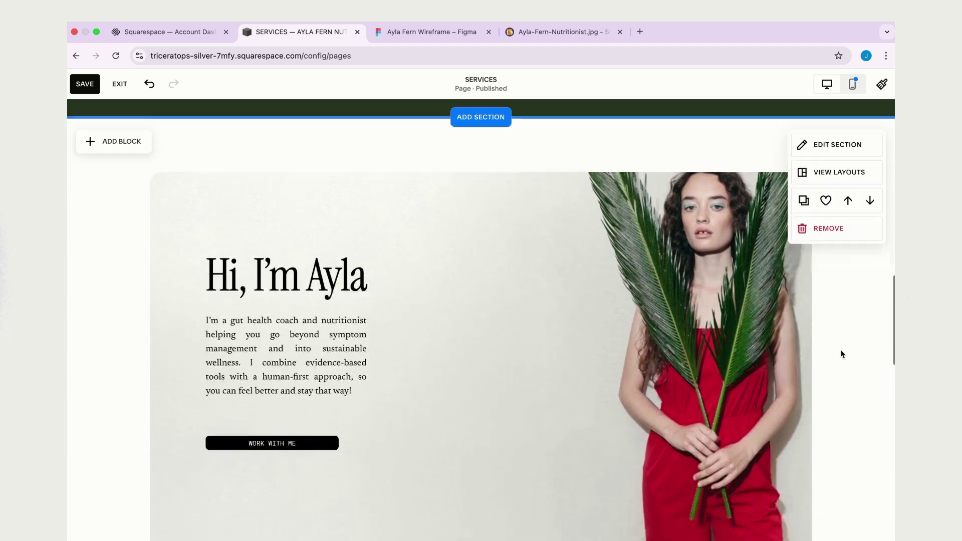
{"action": "scroll", "coordinate": [840, 350], "scroll_direction": "down", "scroll_amount": 6}
{"action": "scroll", "coordinate": [817, 285], "scroll_direction": "down", "scroll_amount": 3}
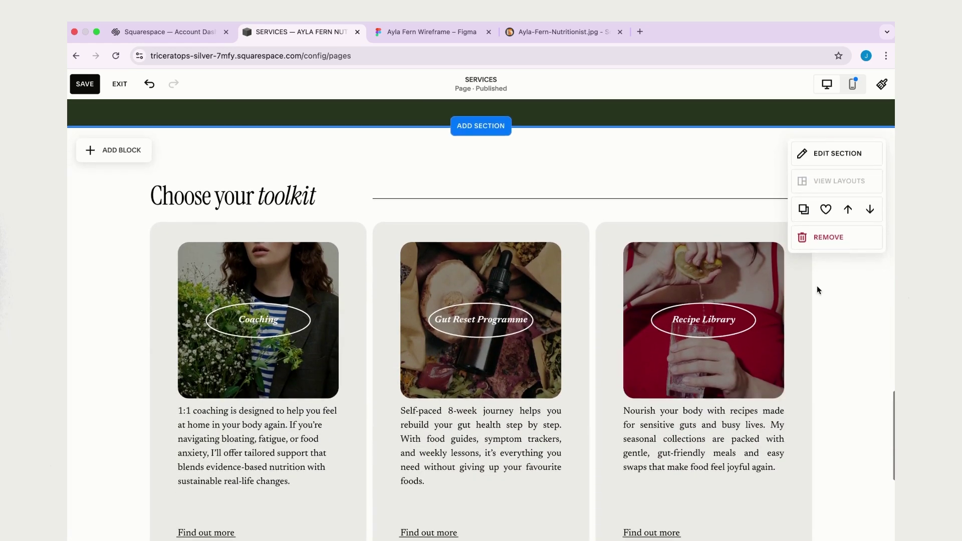
{"action": "scroll", "coordinate": [816, 285], "scroll_direction": "up", "scroll_amount": 6}
{"action": "scroll", "coordinate": [816, 289], "scroll_direction": "down", "scroll_amount": 2}
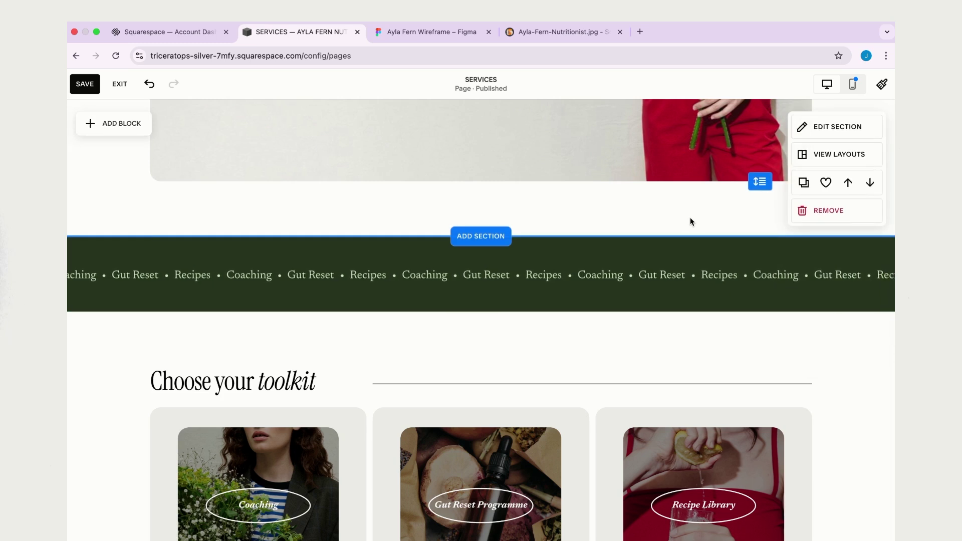
{"action": "scroll", "coordinate": [689, 221], "scroll_direction": "down", "scroll_amount": 3}
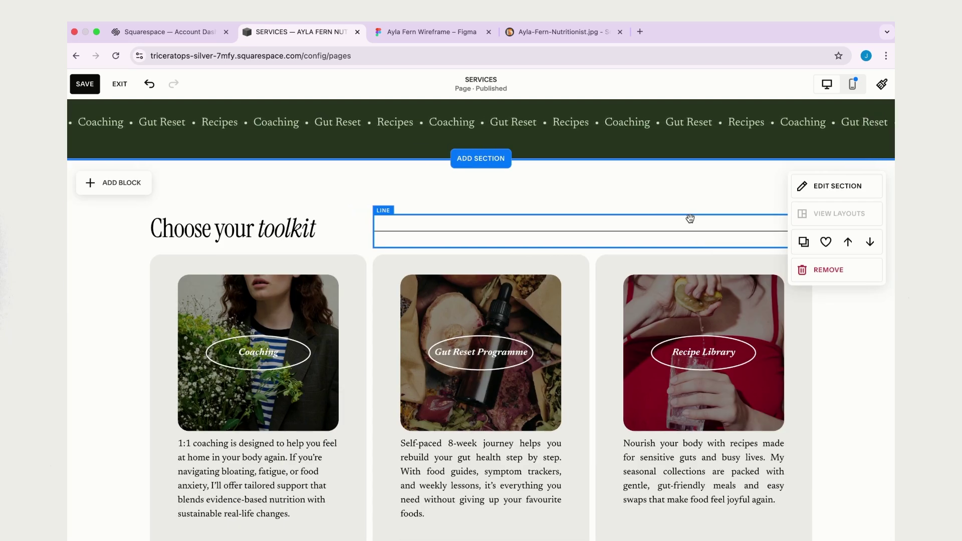
Switch to the Figma wireframe and examine the layout below the service cards, including the "Chat about your options" row and contact form.
{"action": "key", "text": "ctrl+Tab"}
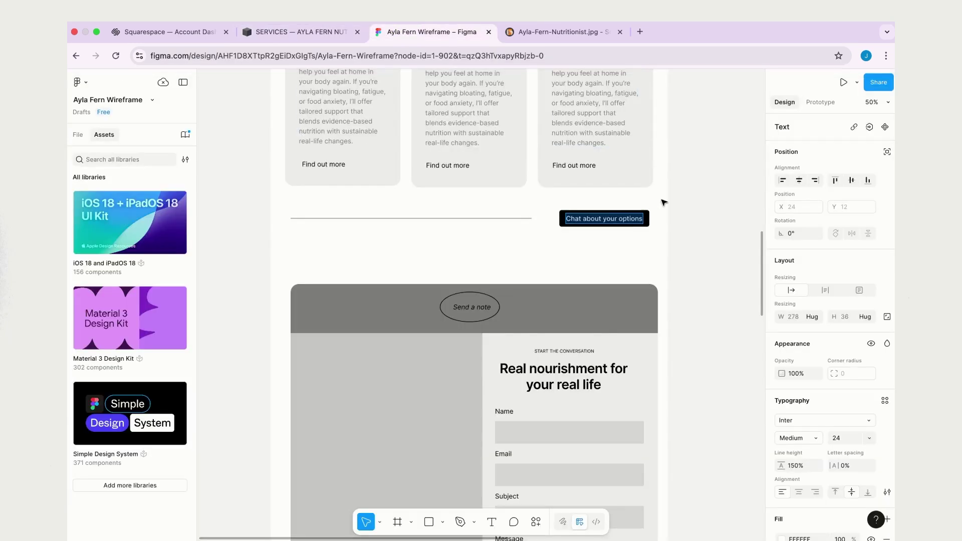
{"action": "scroll", "coordinate": [661, 200], "scroll_direction": "up", "scroll_amount": 5}
{"action": "scroll", "coordinate": [693, 207], "scroll_direction": "down", "scroll_amount": 7}
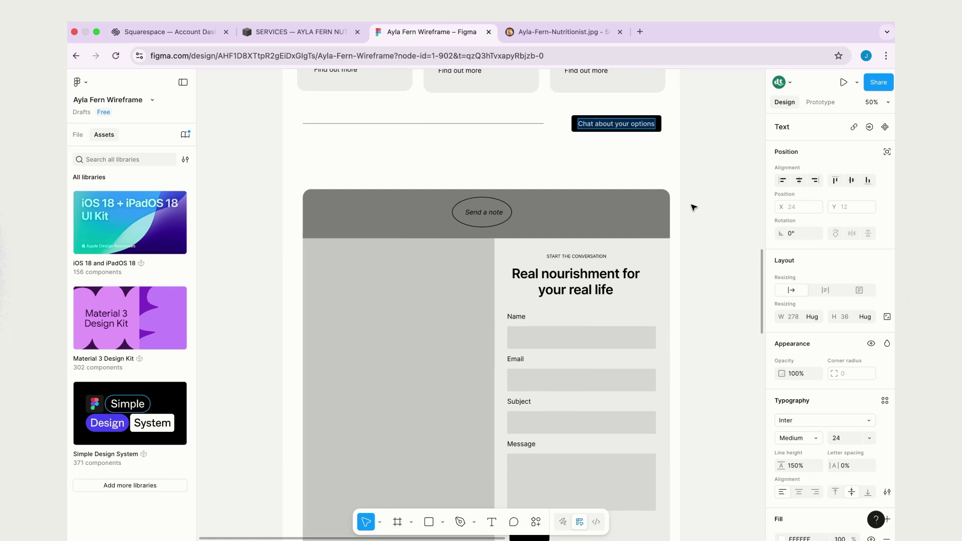
{"action": "scroll", "coordinate": [692, 207], "scroll_direction": "down", "scroll_amount": 3}
{"action": "scroll", "coordinate": [599, 169], "scroll_direction": "up", "scroll_amount": 3}
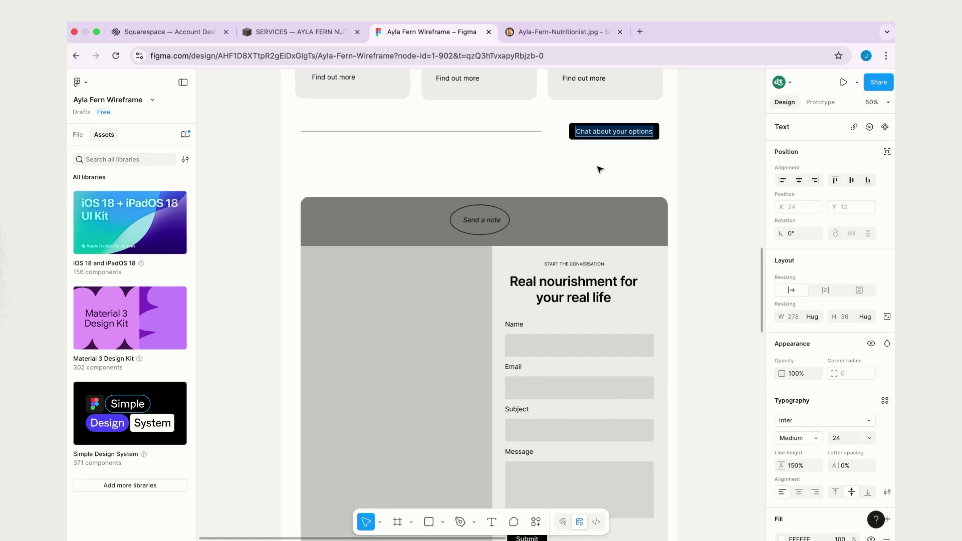